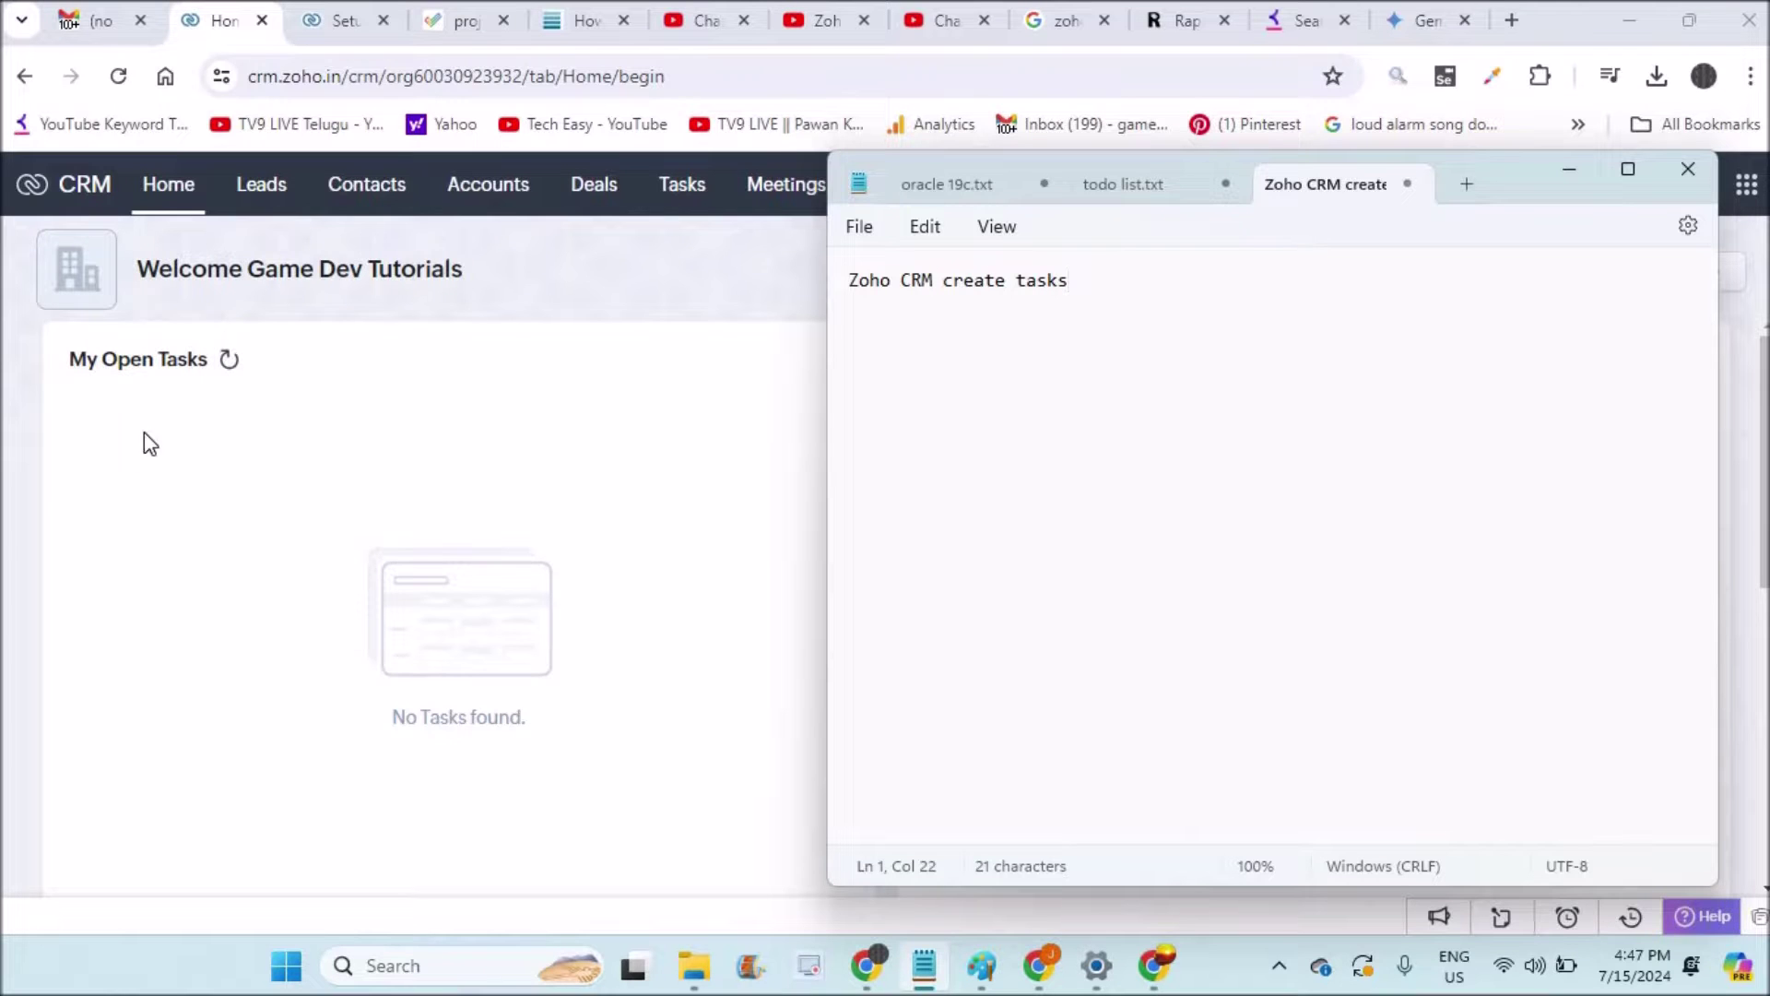
Bring the CRM home page forward and reveal the Task Owner column of Pending Tasks.
left_click(50, 505)
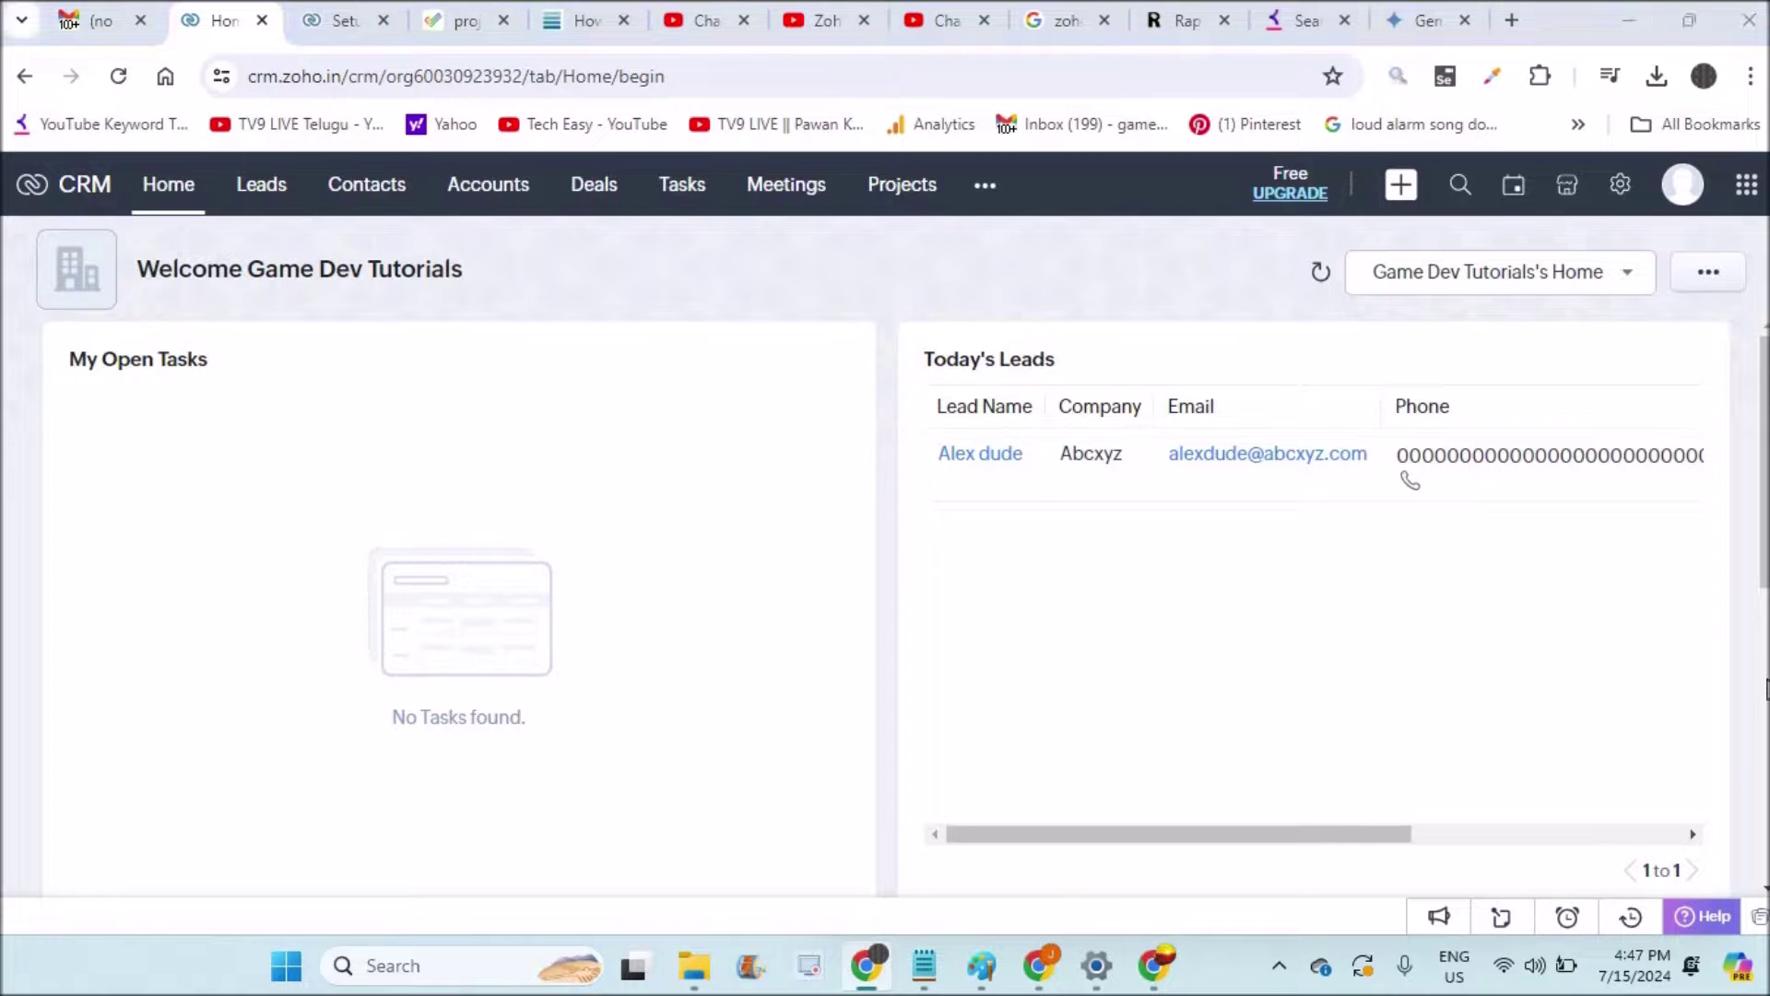
left_click(1630, 711)
scroll(1630, 711, "down", 3)
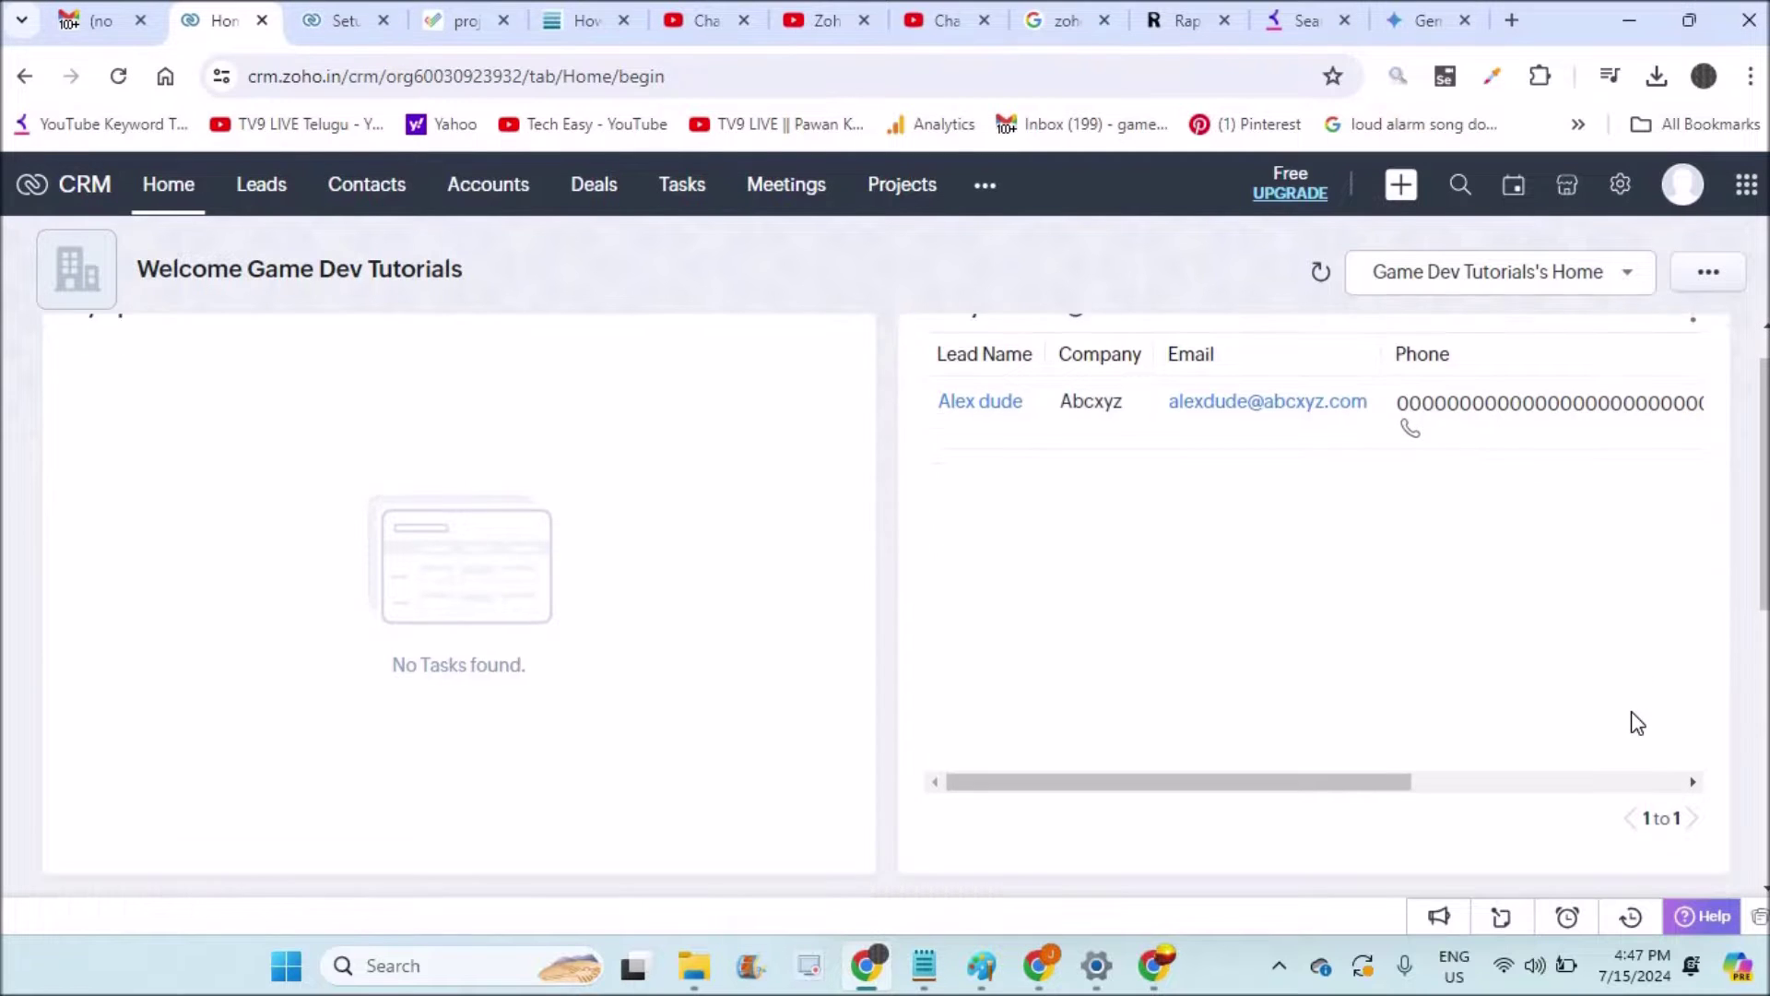
scroll(1630, 710, "down", 3)
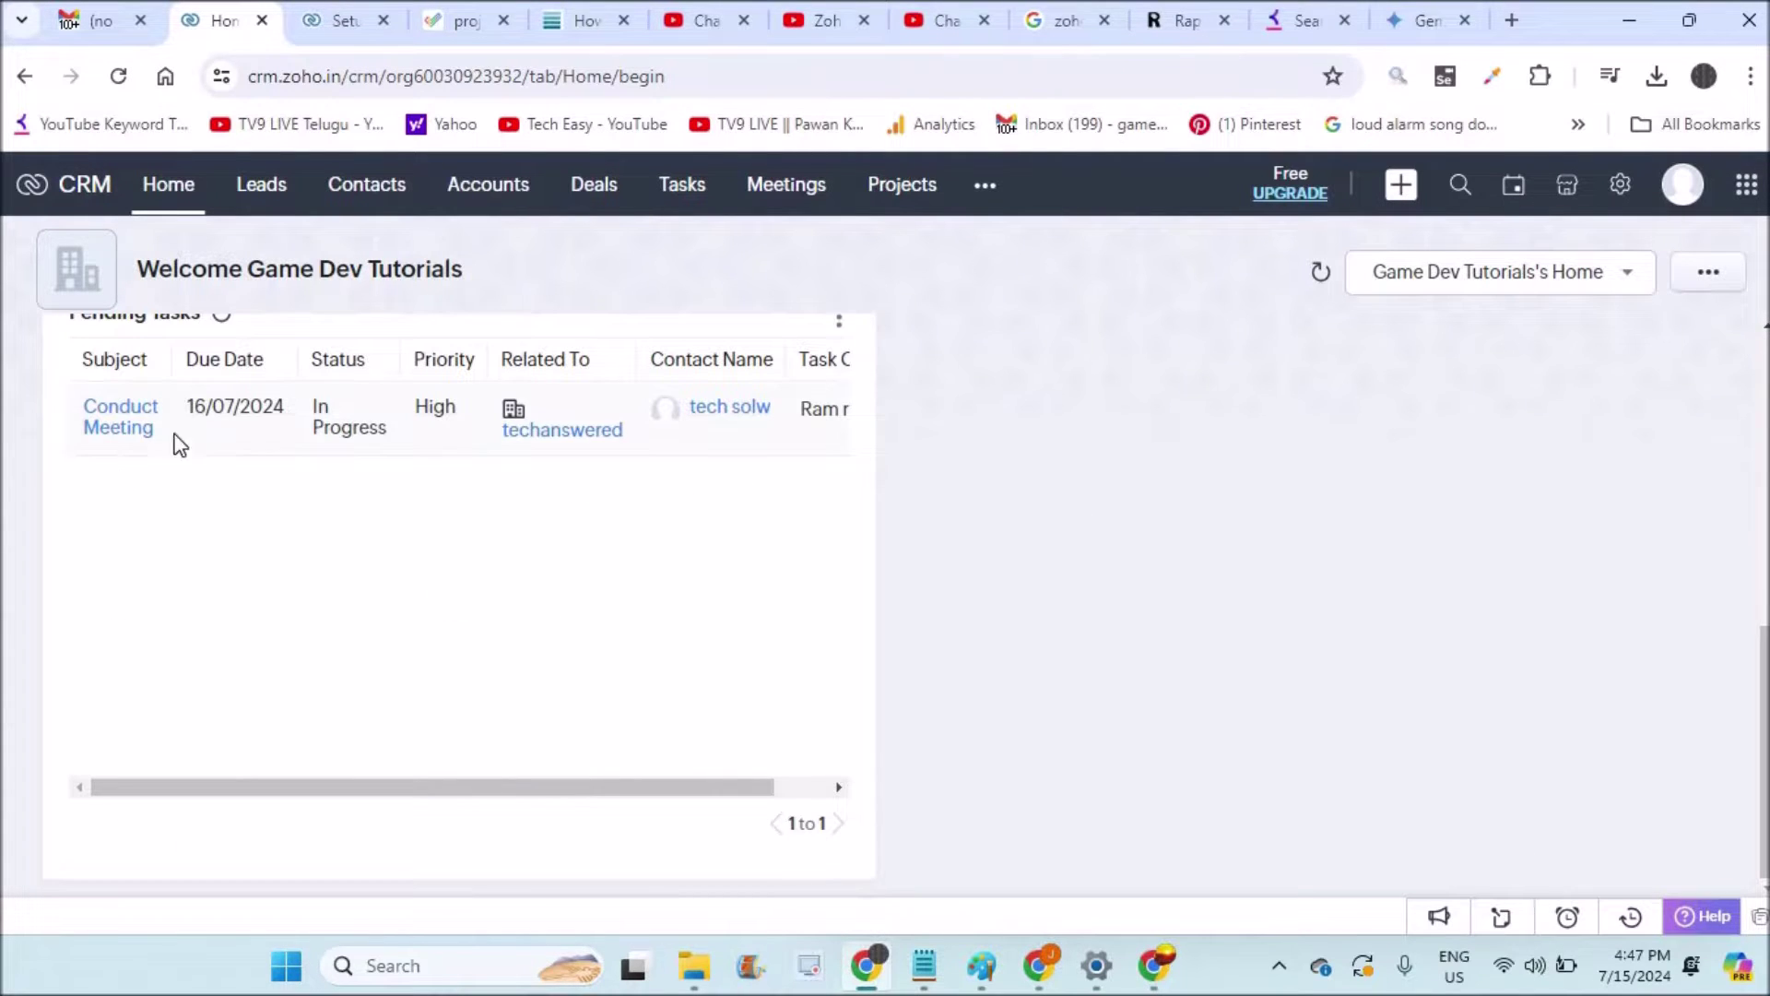
scroll(687, 527, "up", 2)
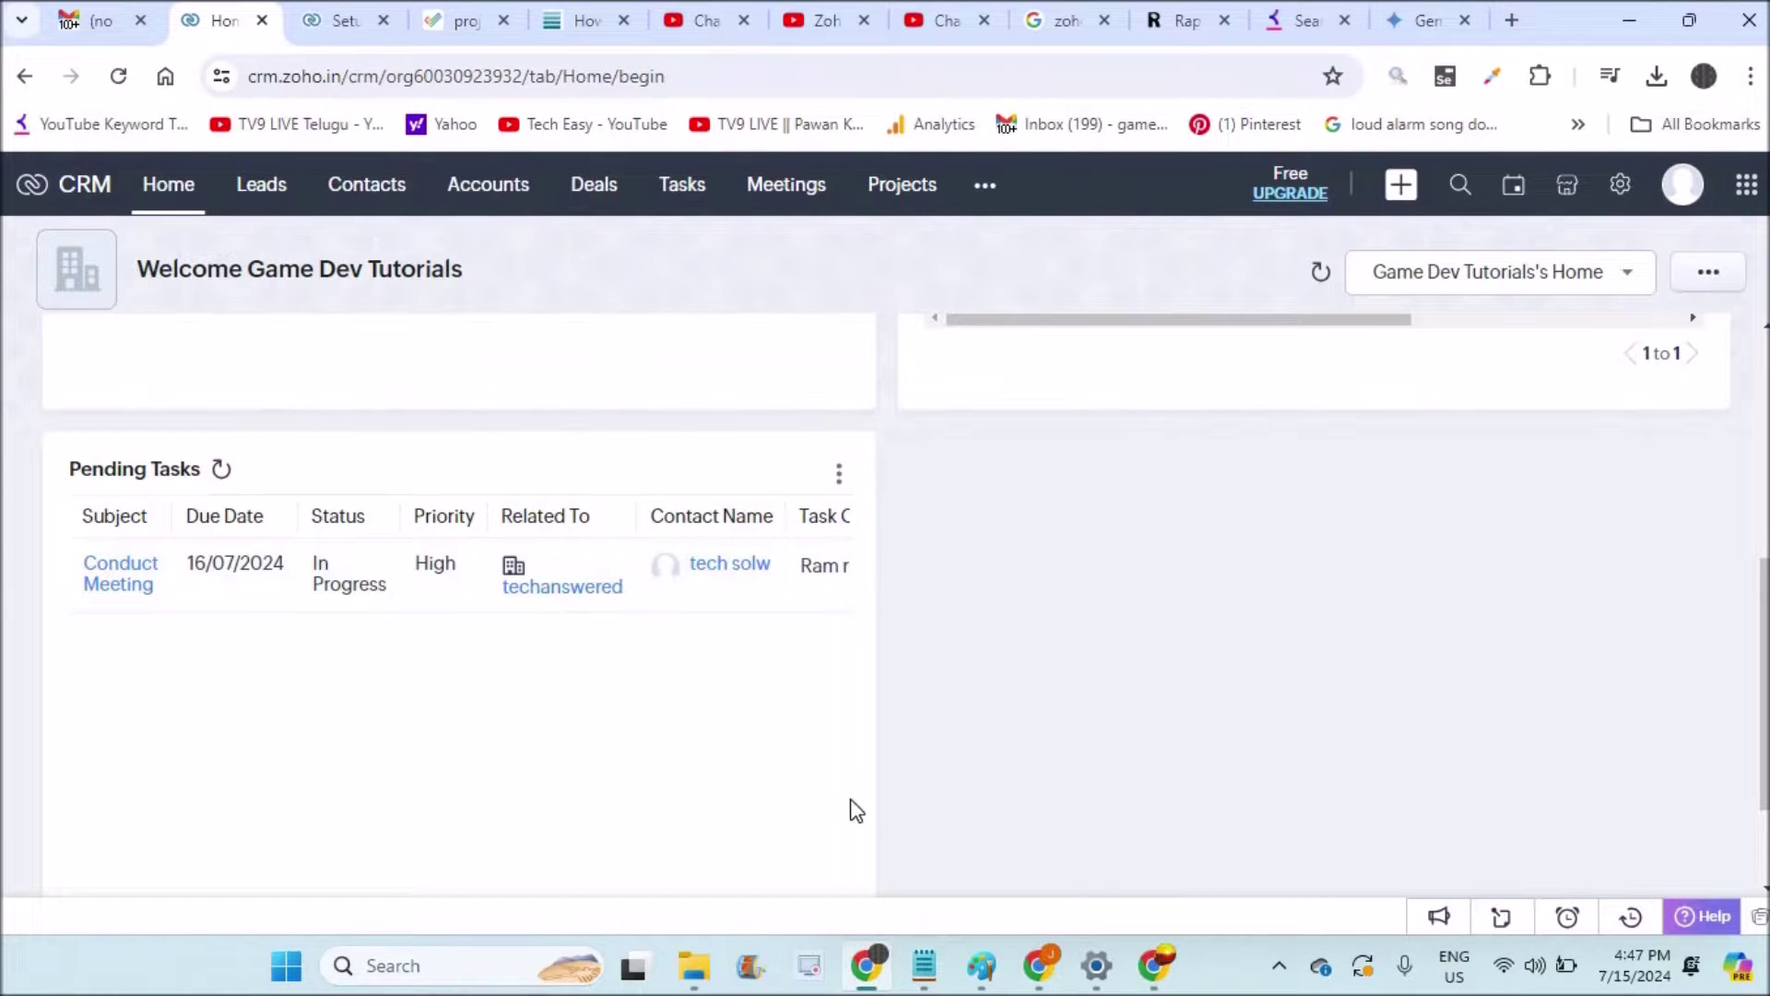
scroll(1027, 717, "down", 2)
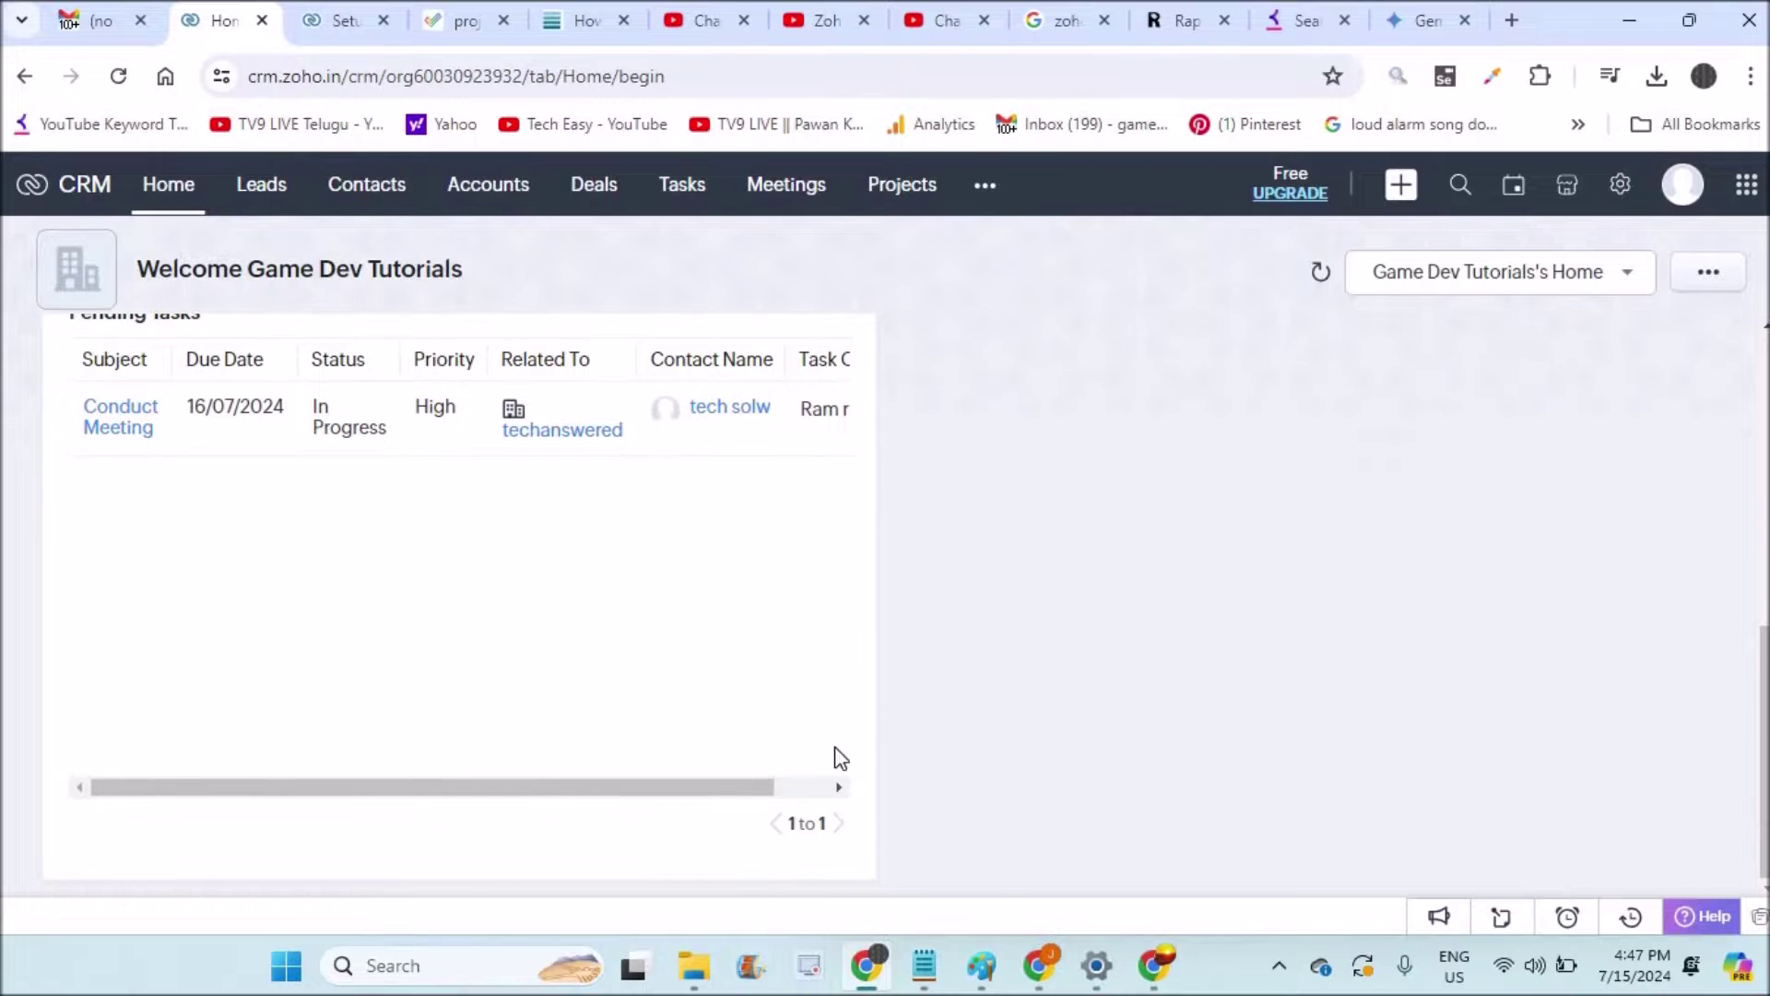
left_click(818, 789)
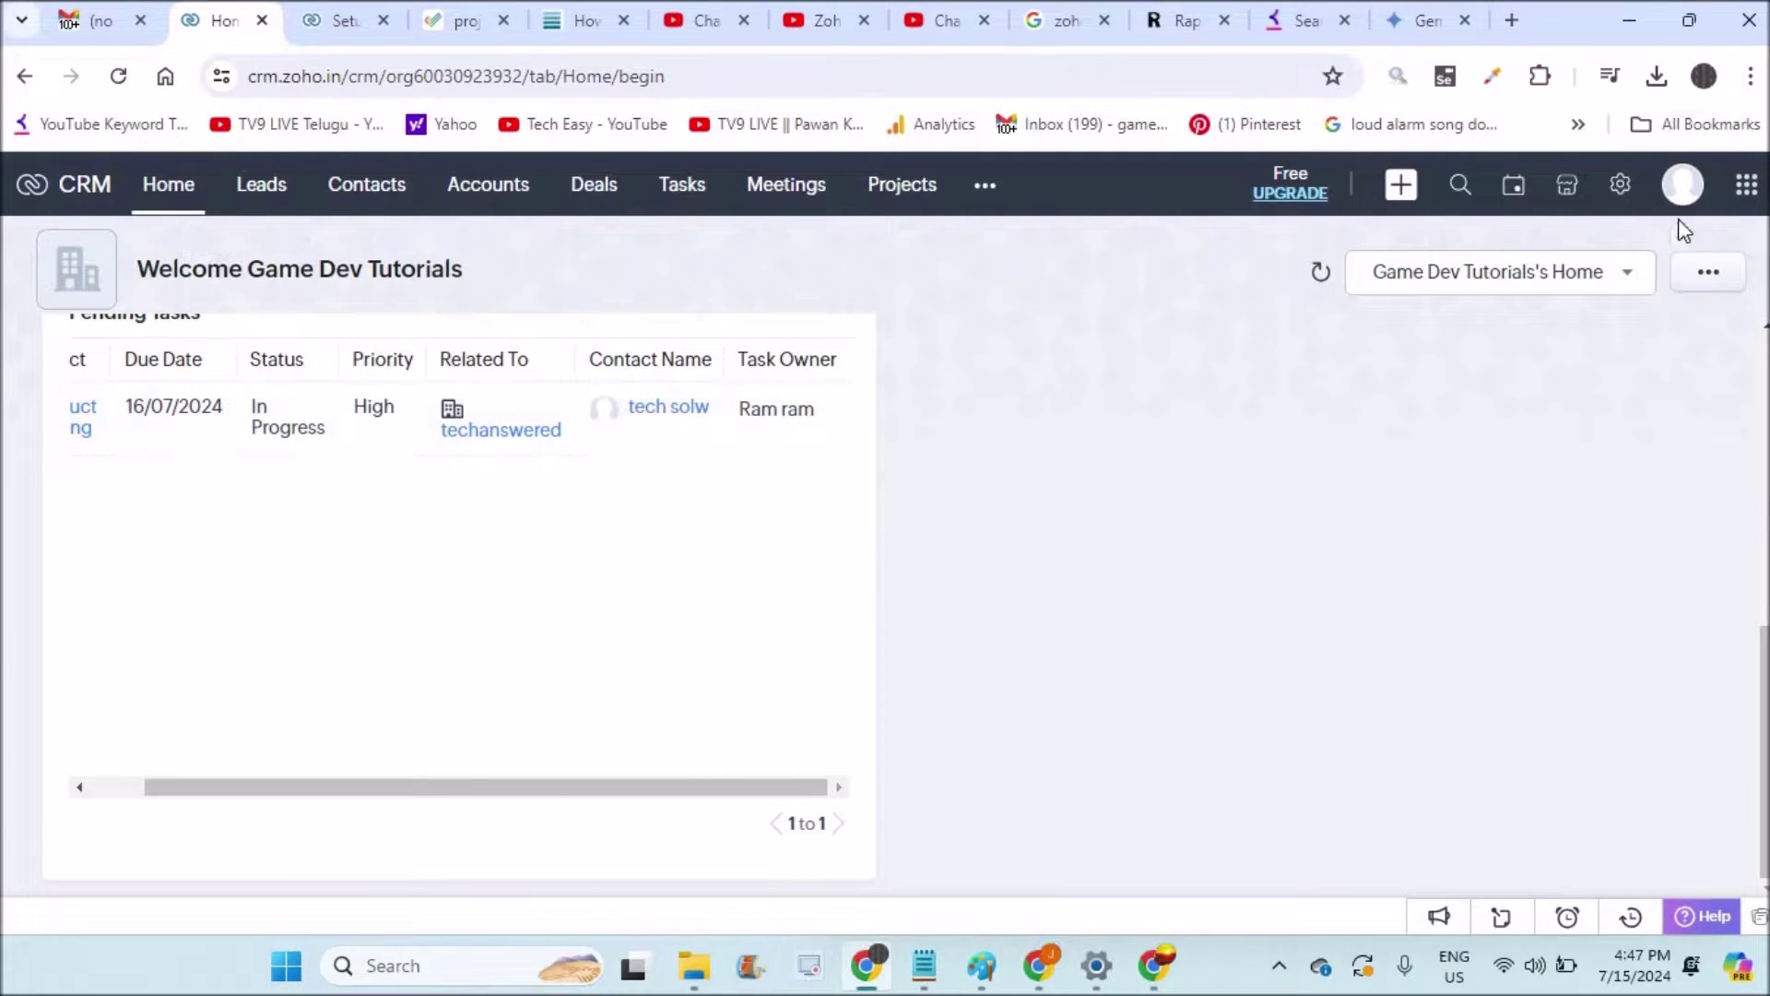
Glance at the account profile panel, then open the Conduct Meeting task record.
left_click(1680, 189)
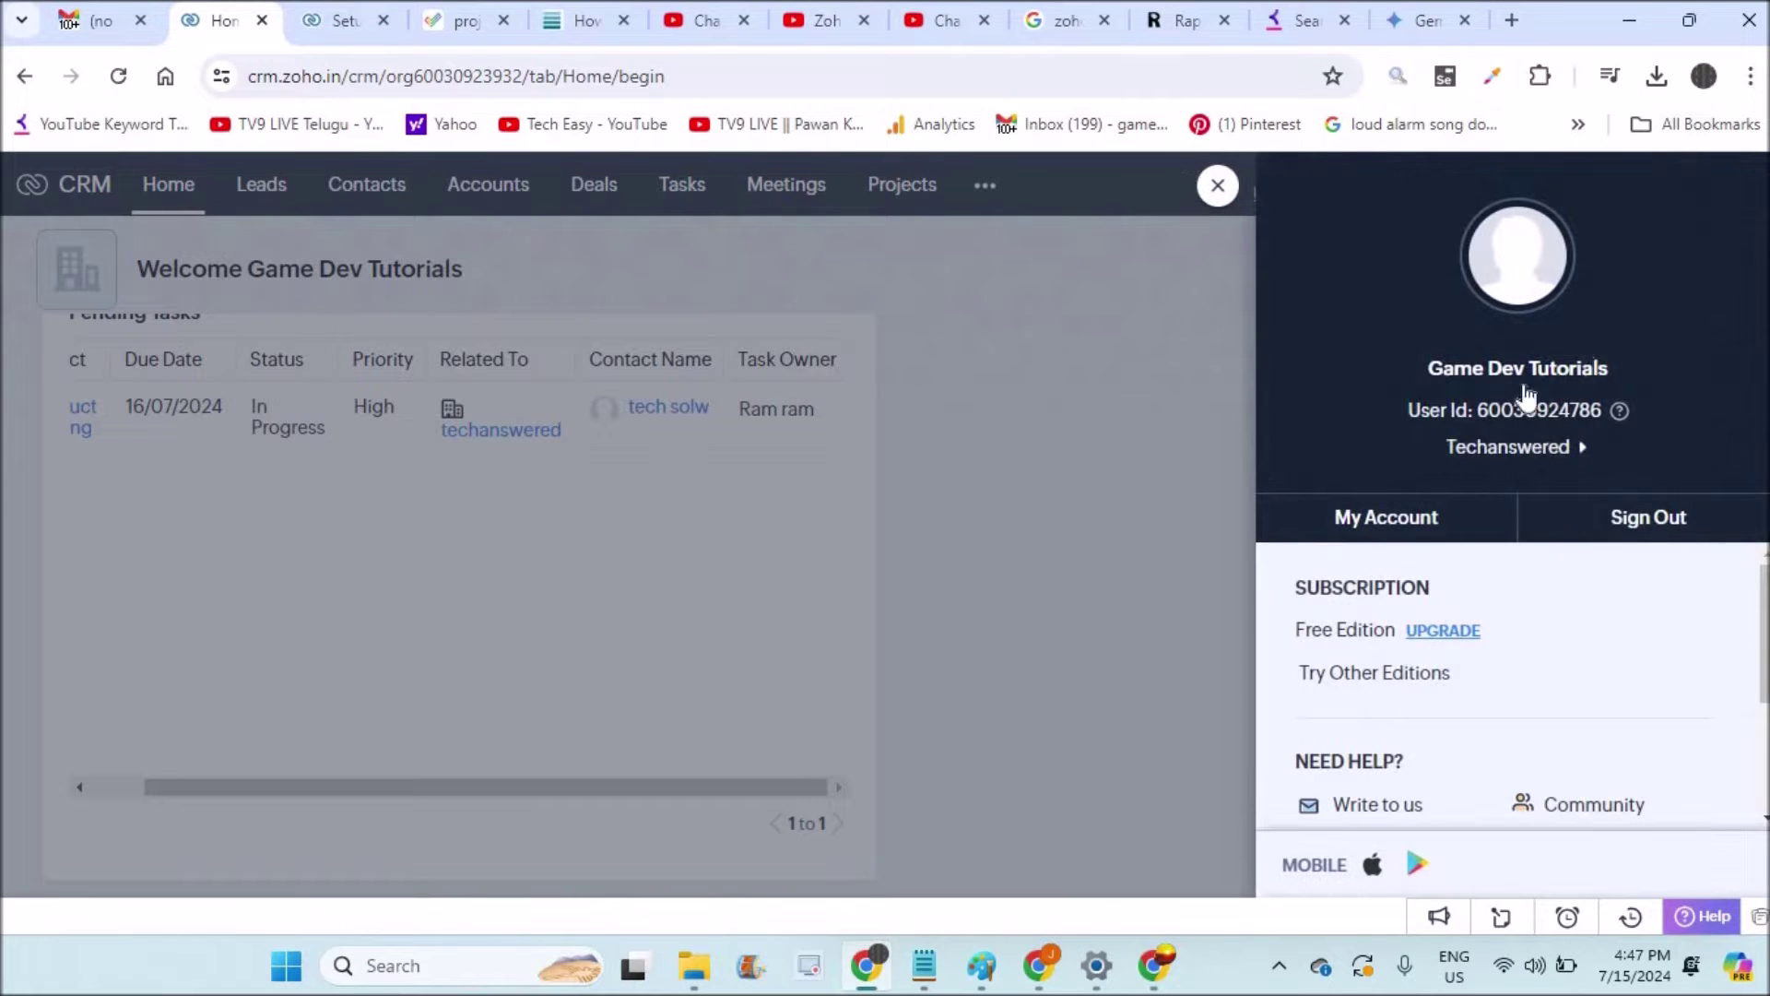
left_click(922, 402)
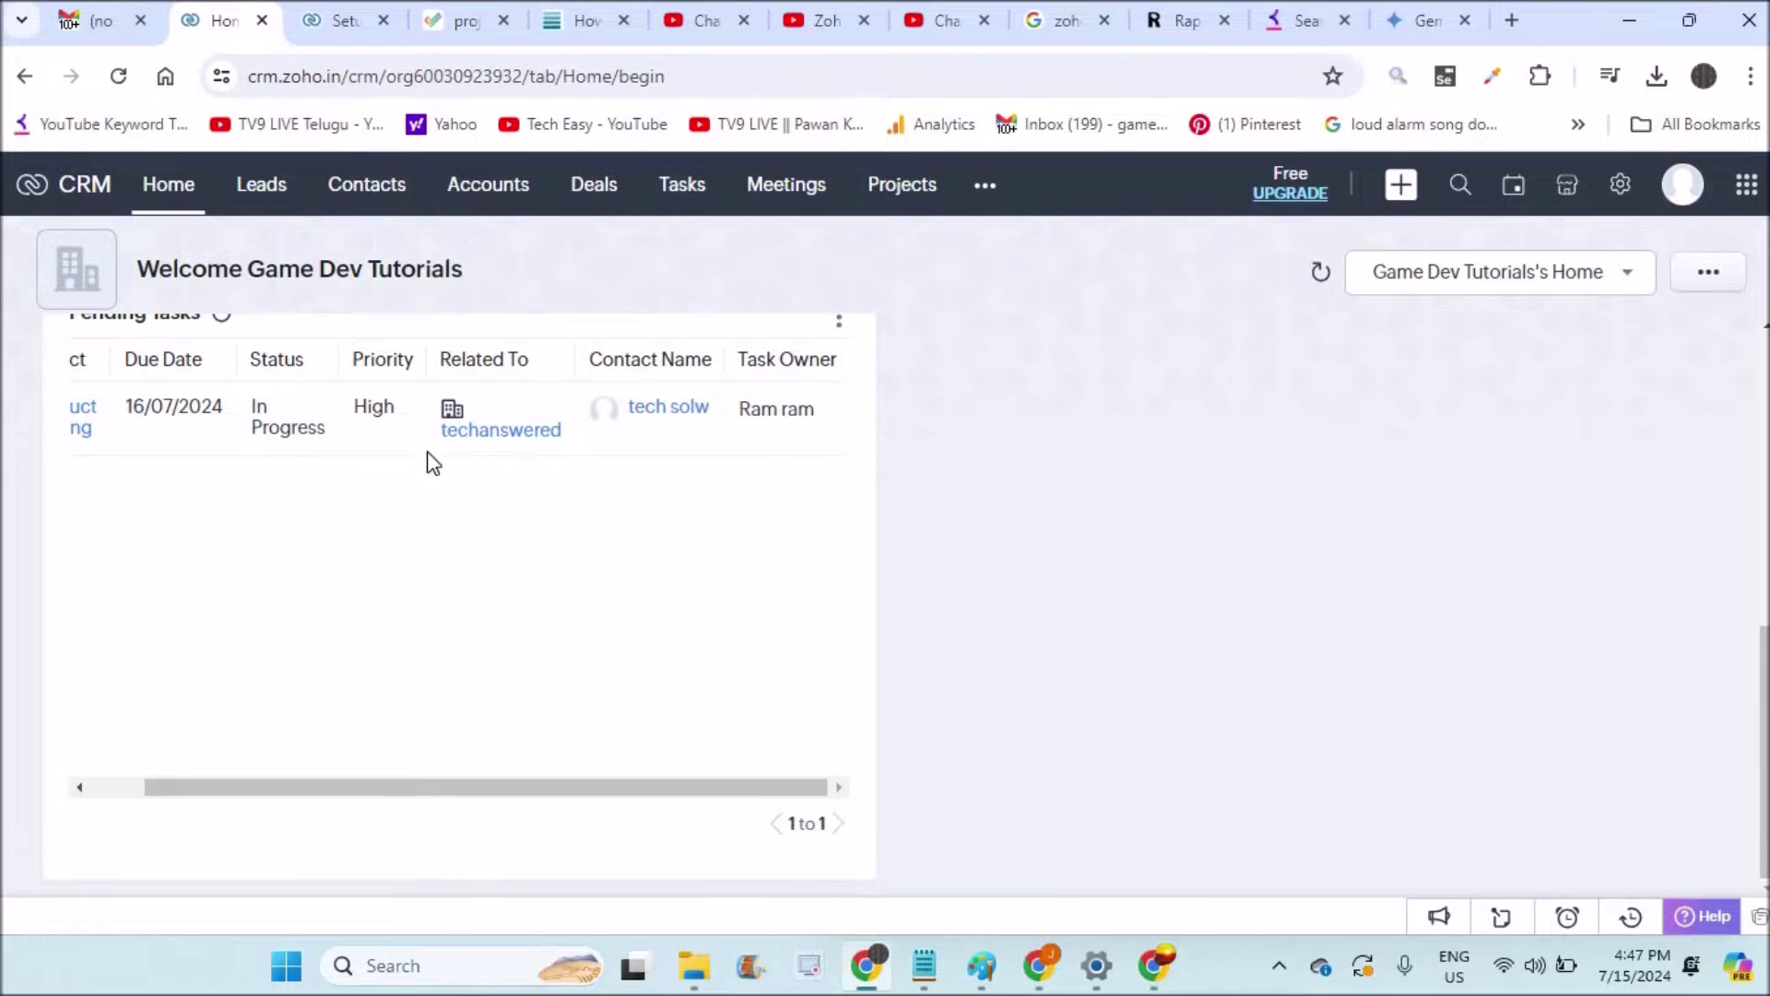
left_click(85, 440)
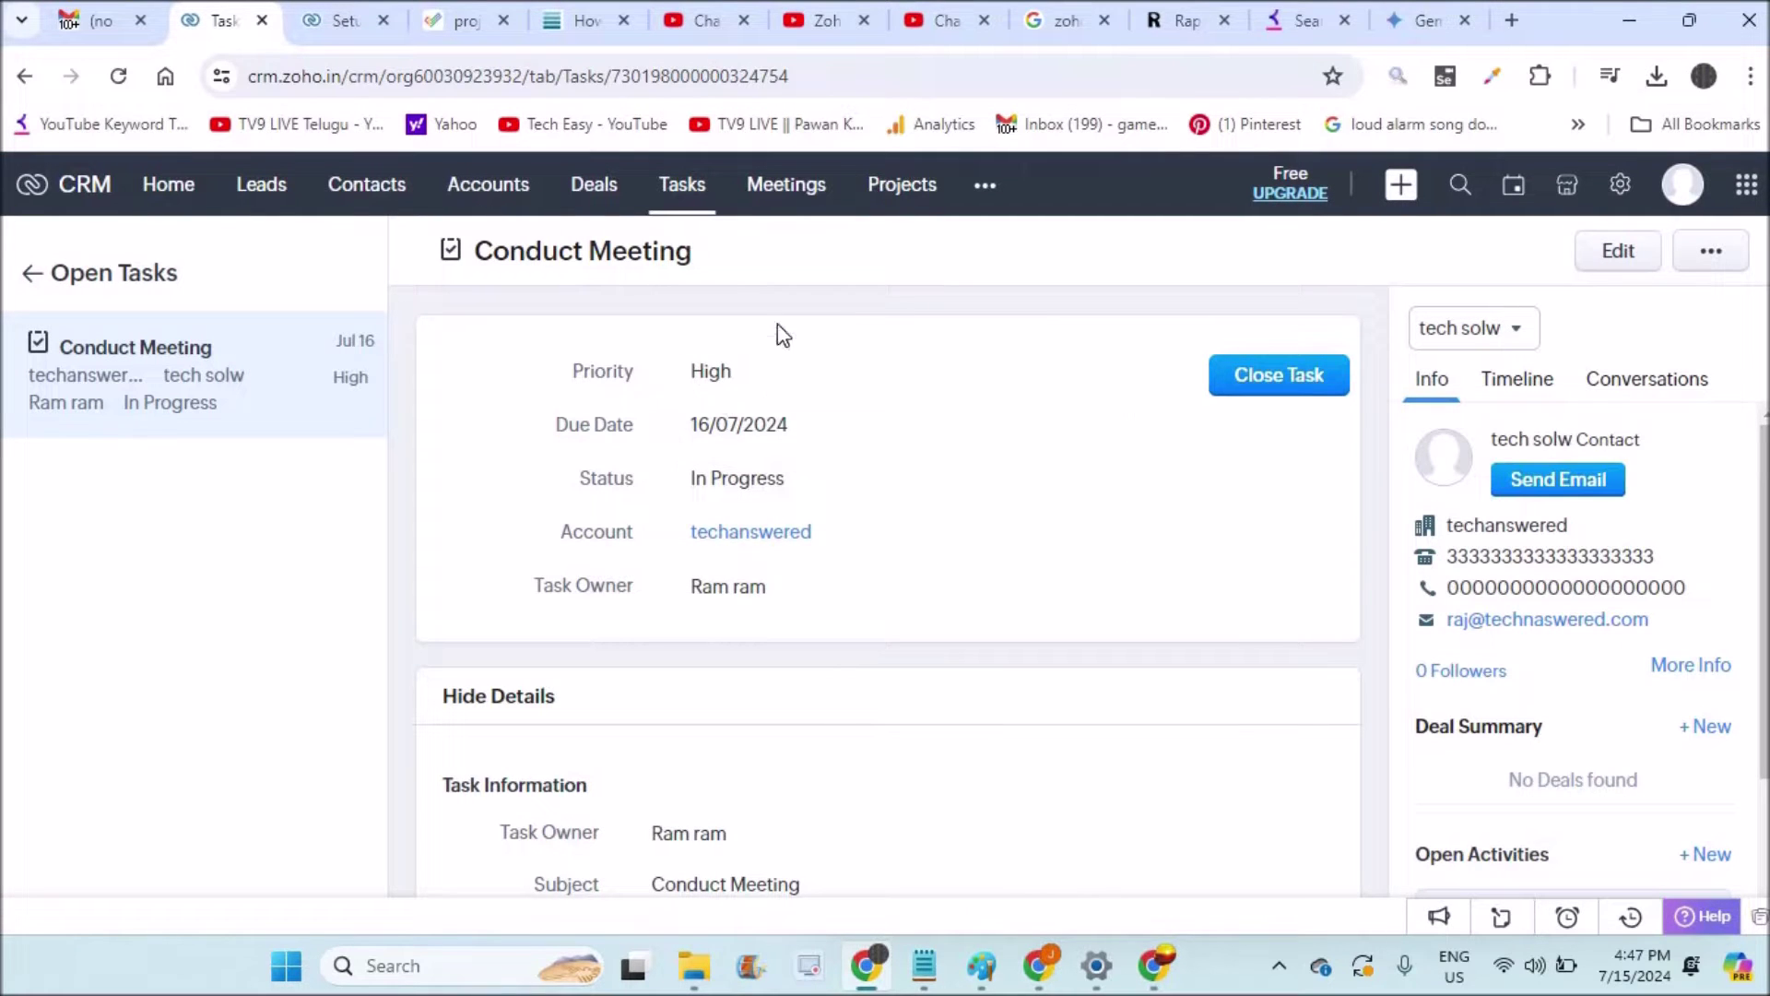
Go to the All Tasks list and start a new task with Create Task.
left_click(683, 183)
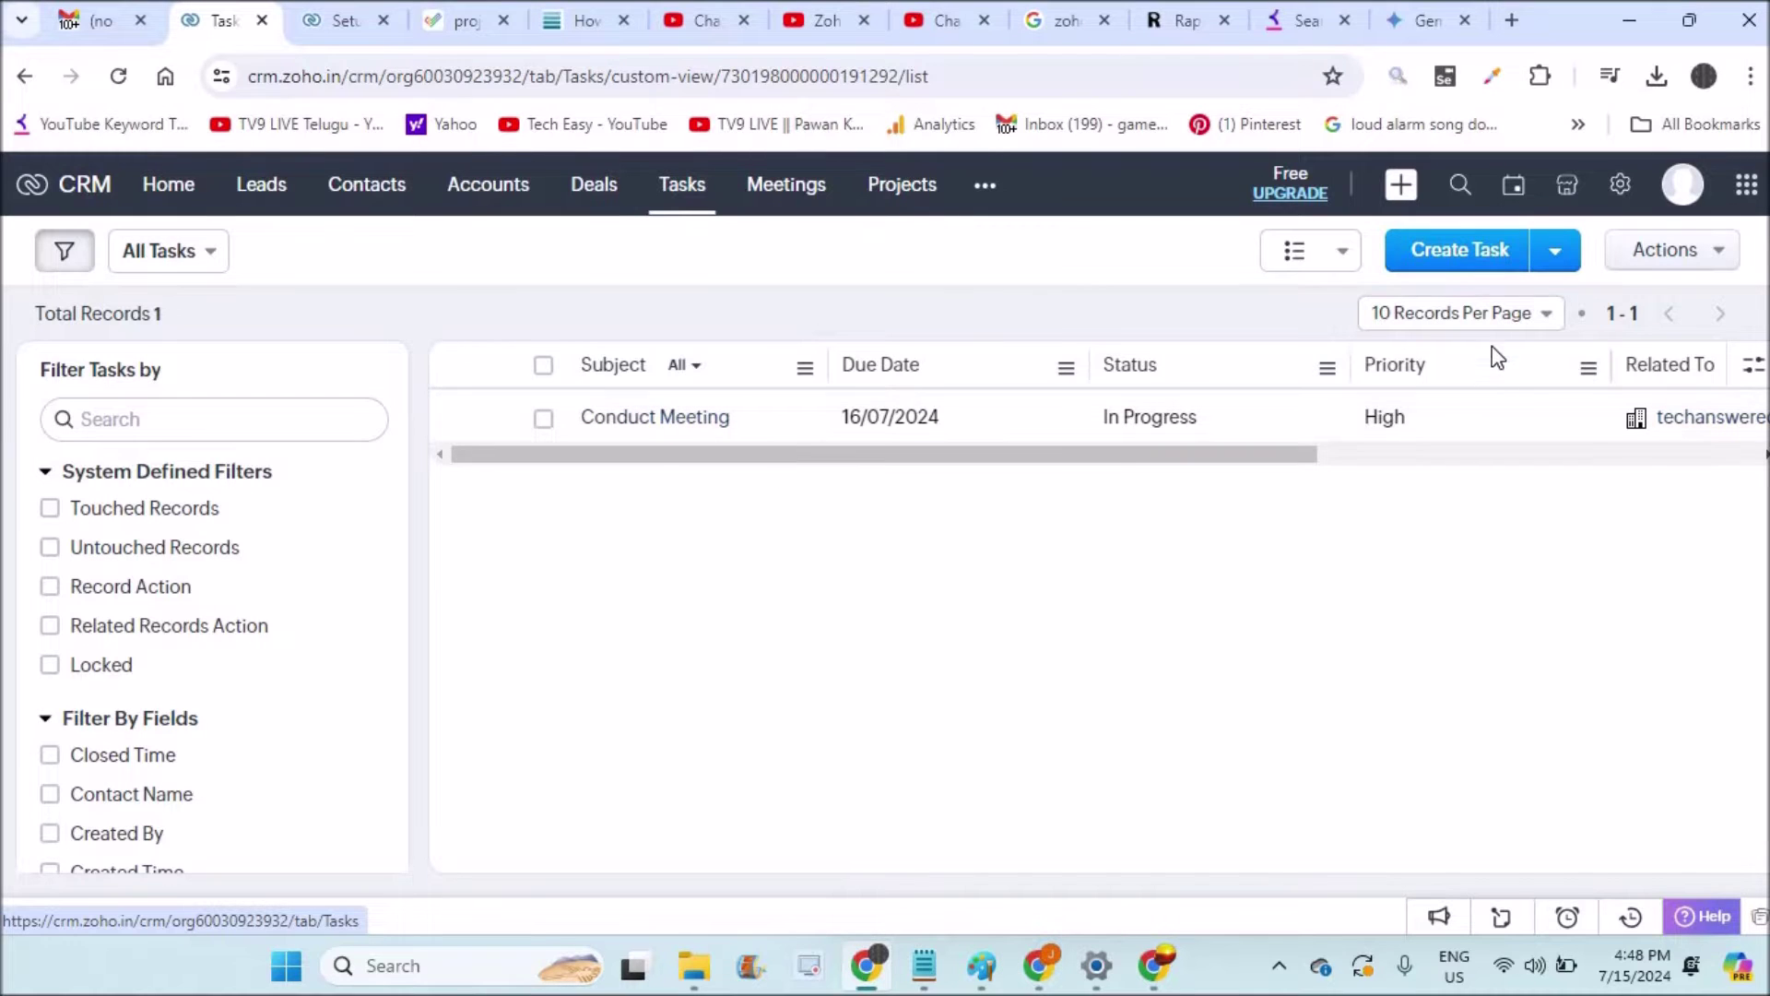
left_click(1480, 253)
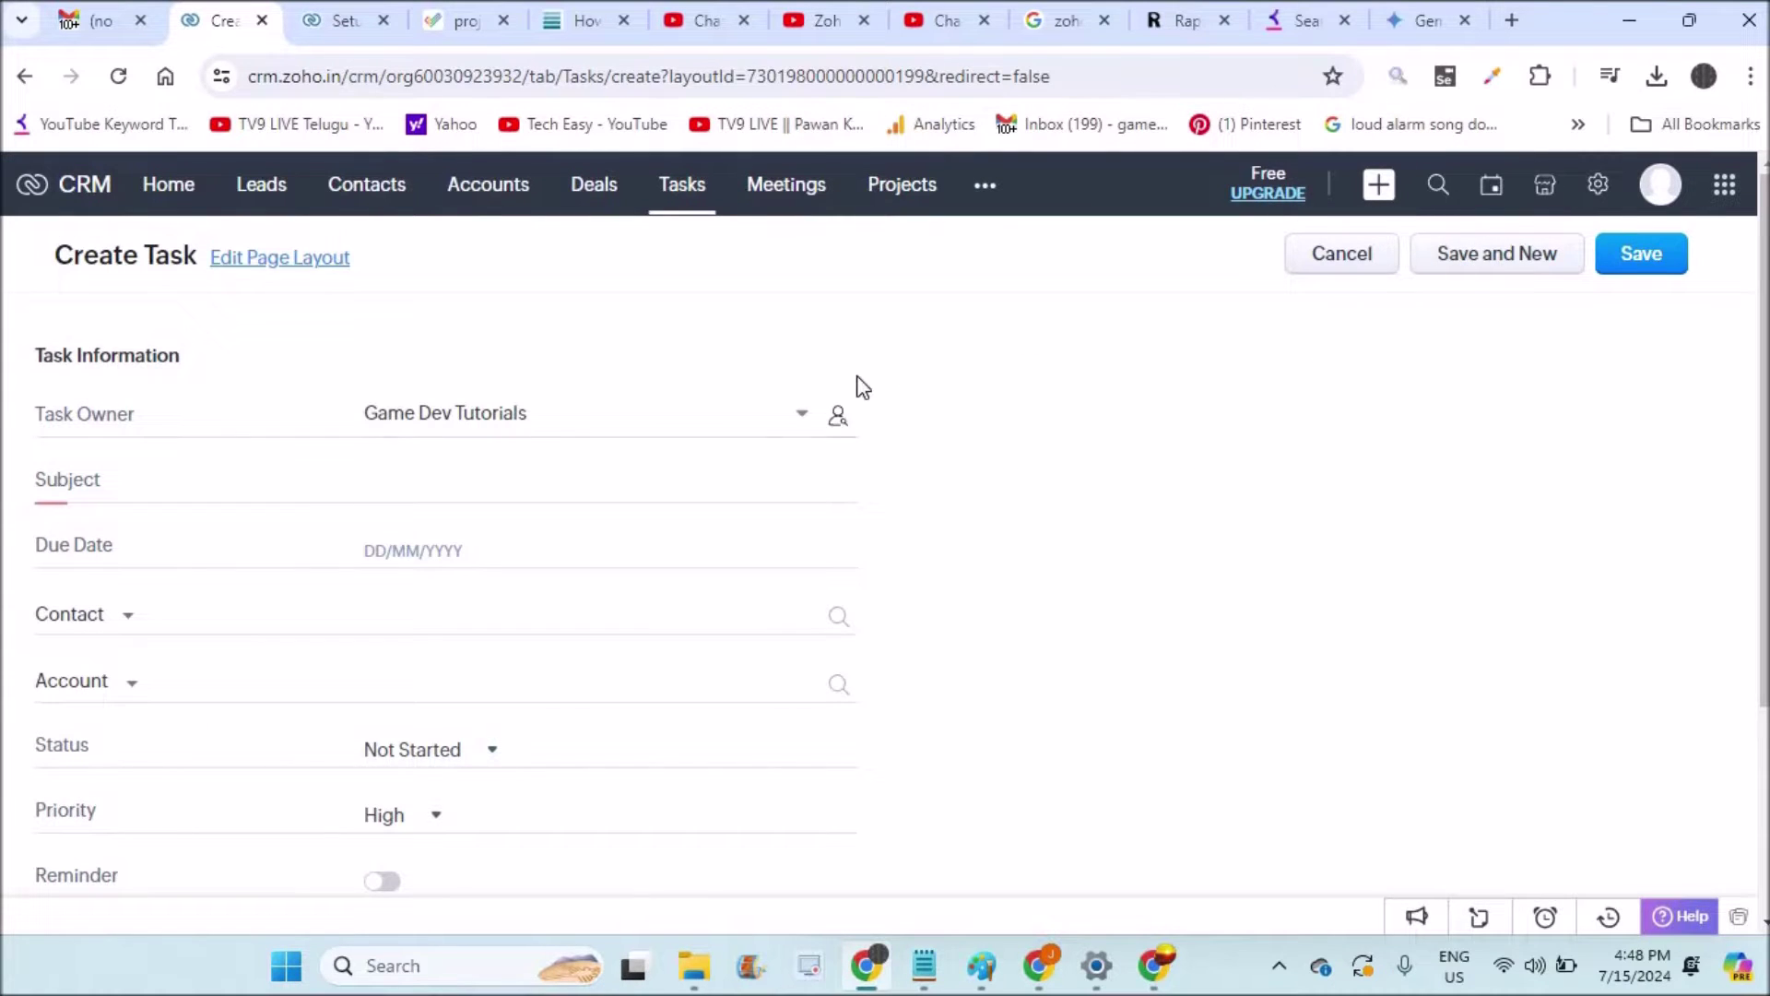
Assign the new task to the third team user and set its subject to 'Call to banking mobile app query'.
left_click(792, 420)
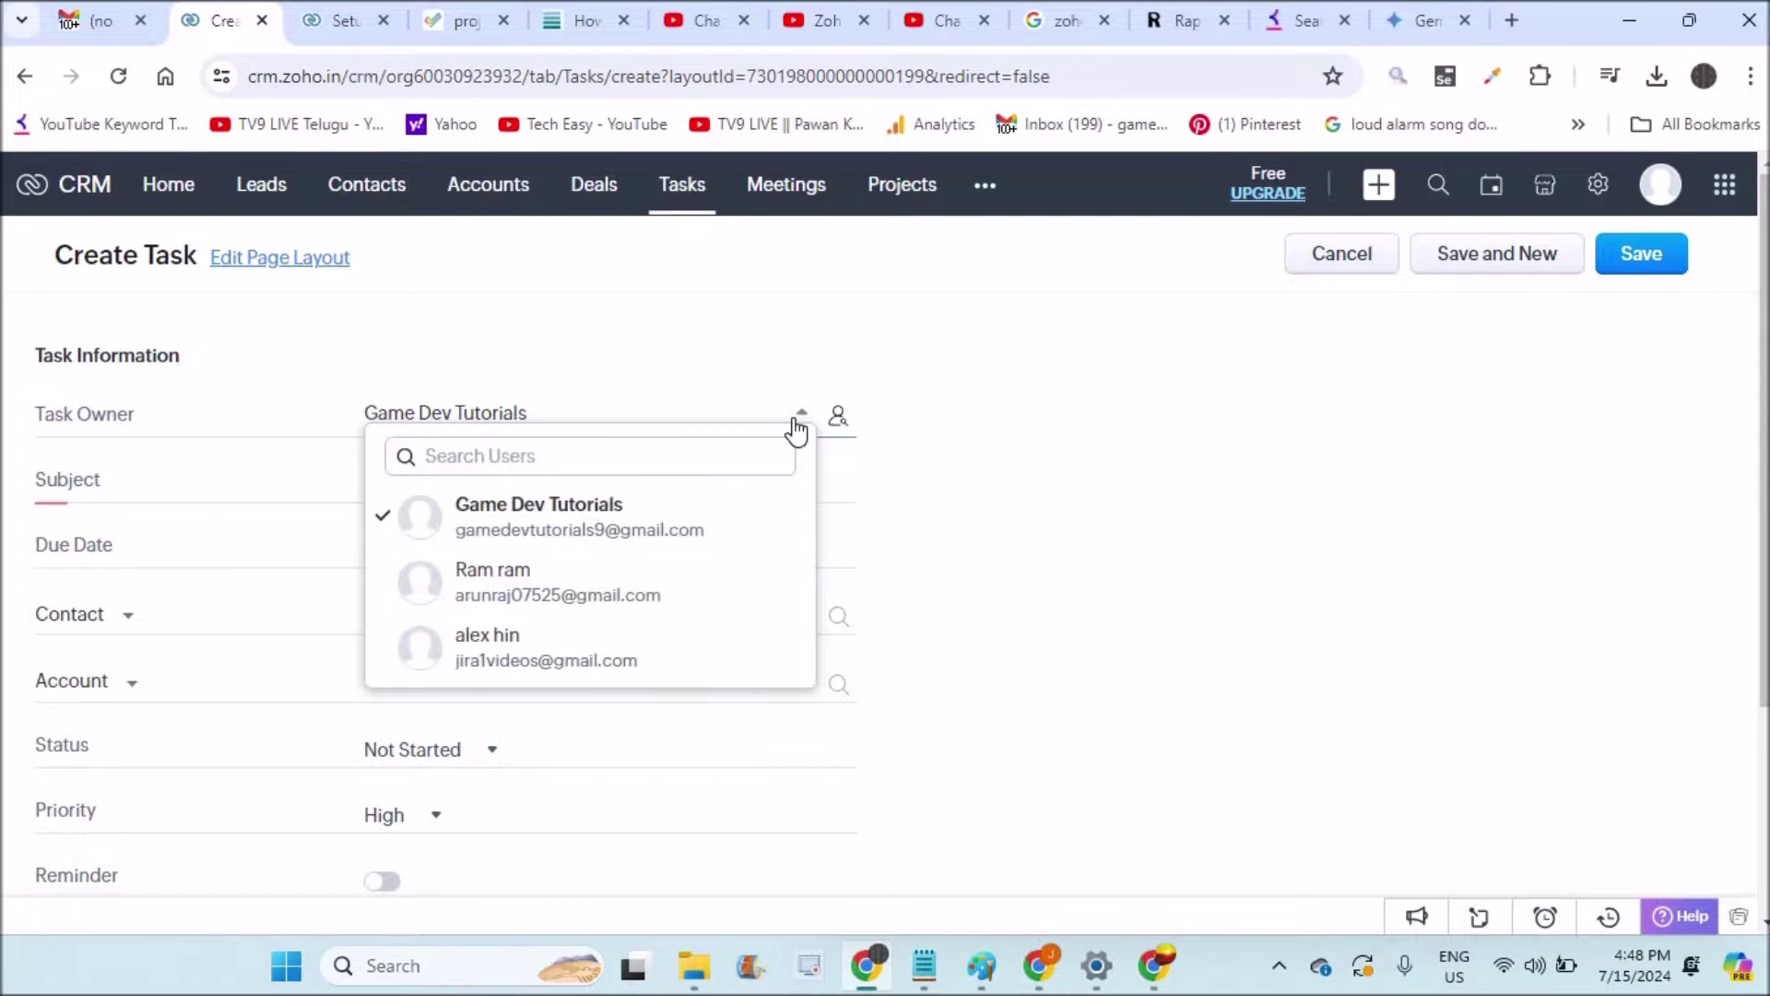
left_click(521, 660)
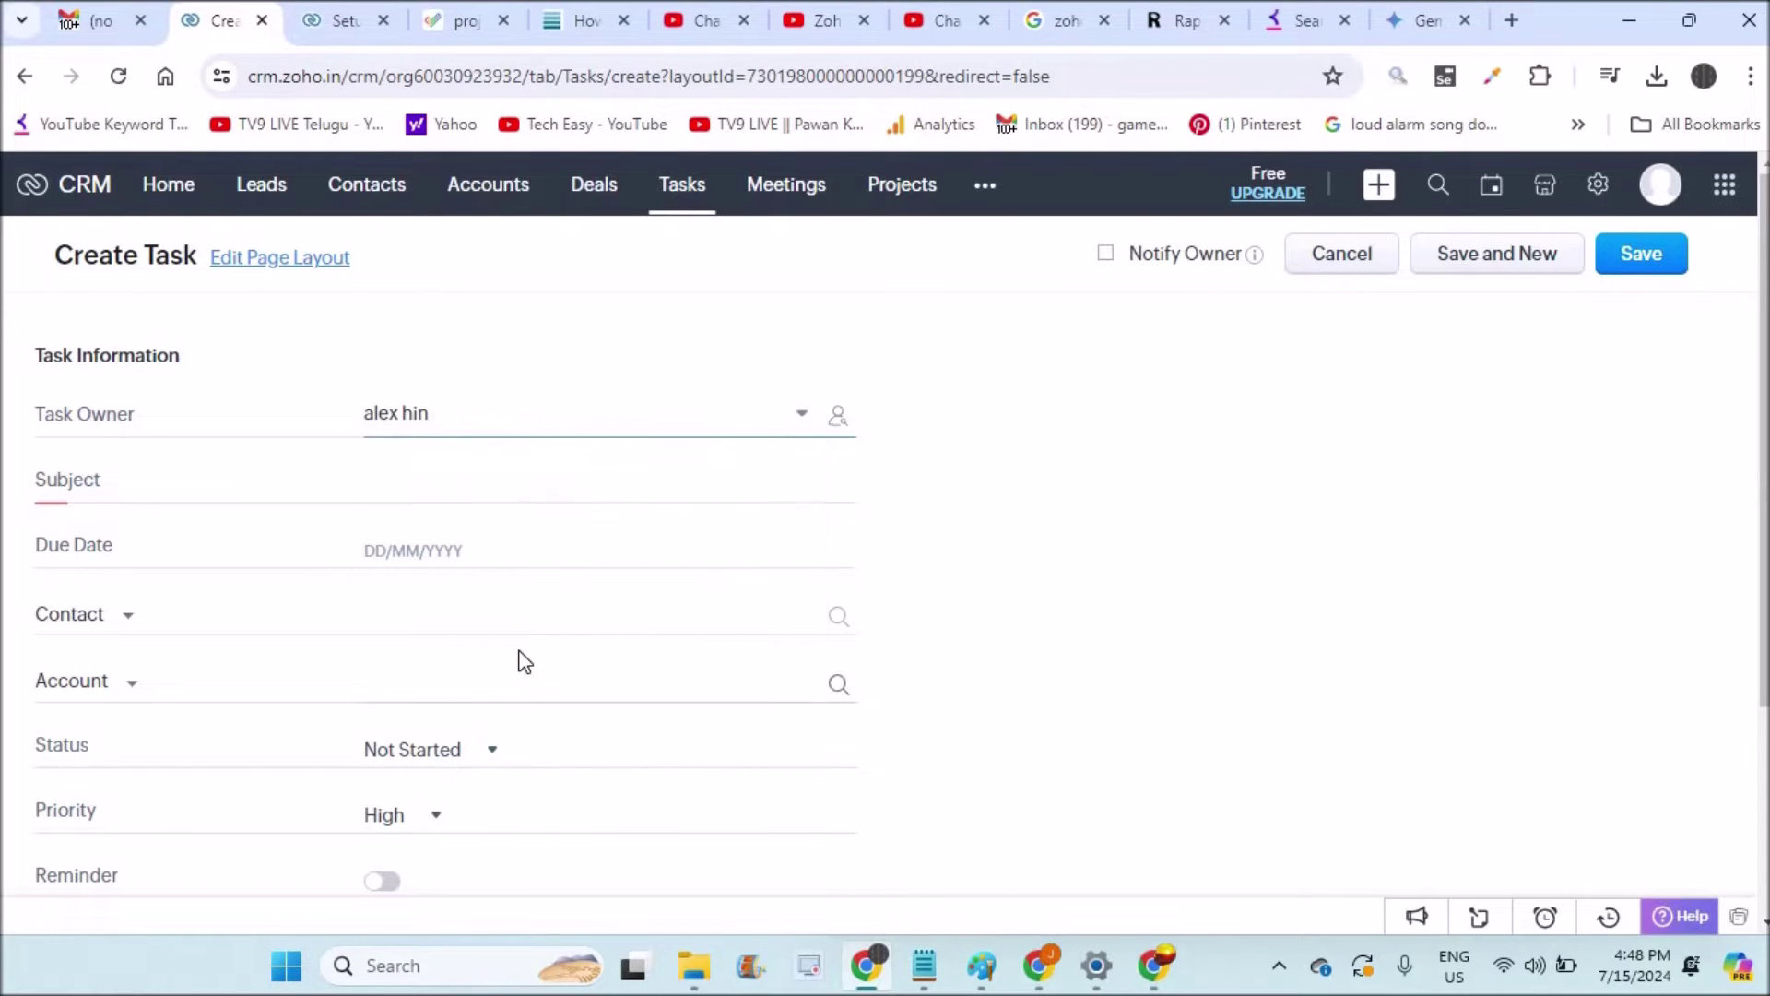
left_click(426, 482)
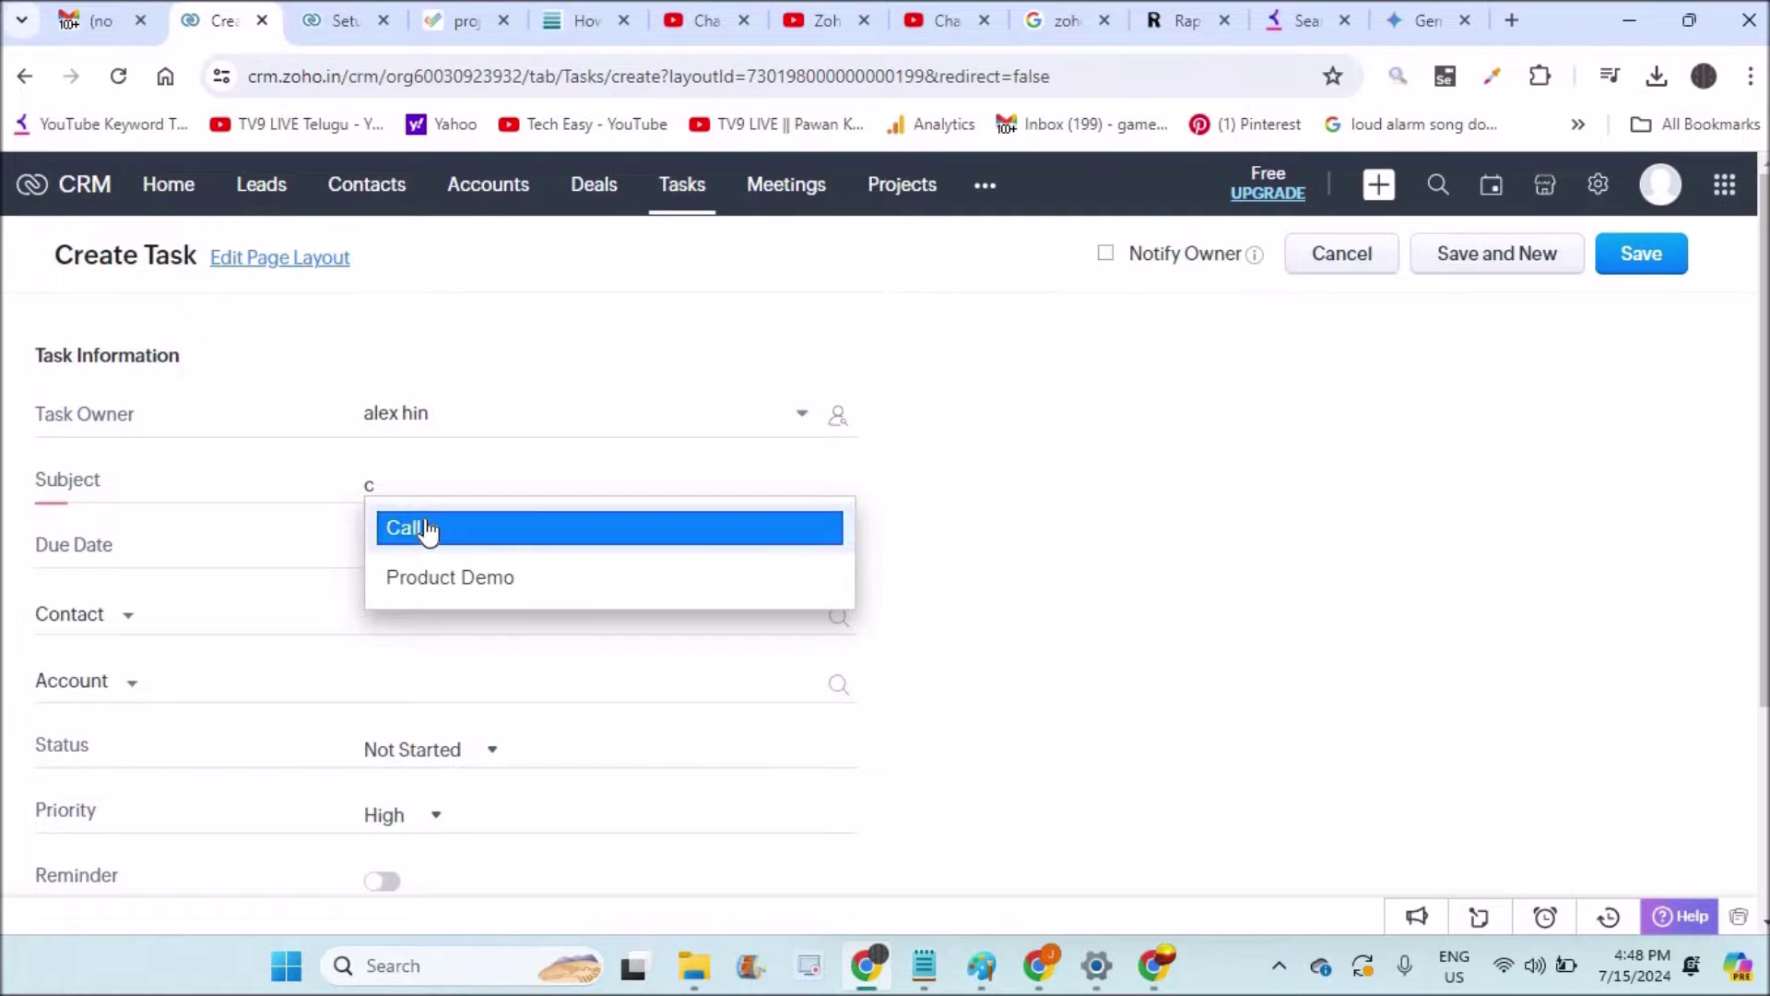
left_click(426, 524)
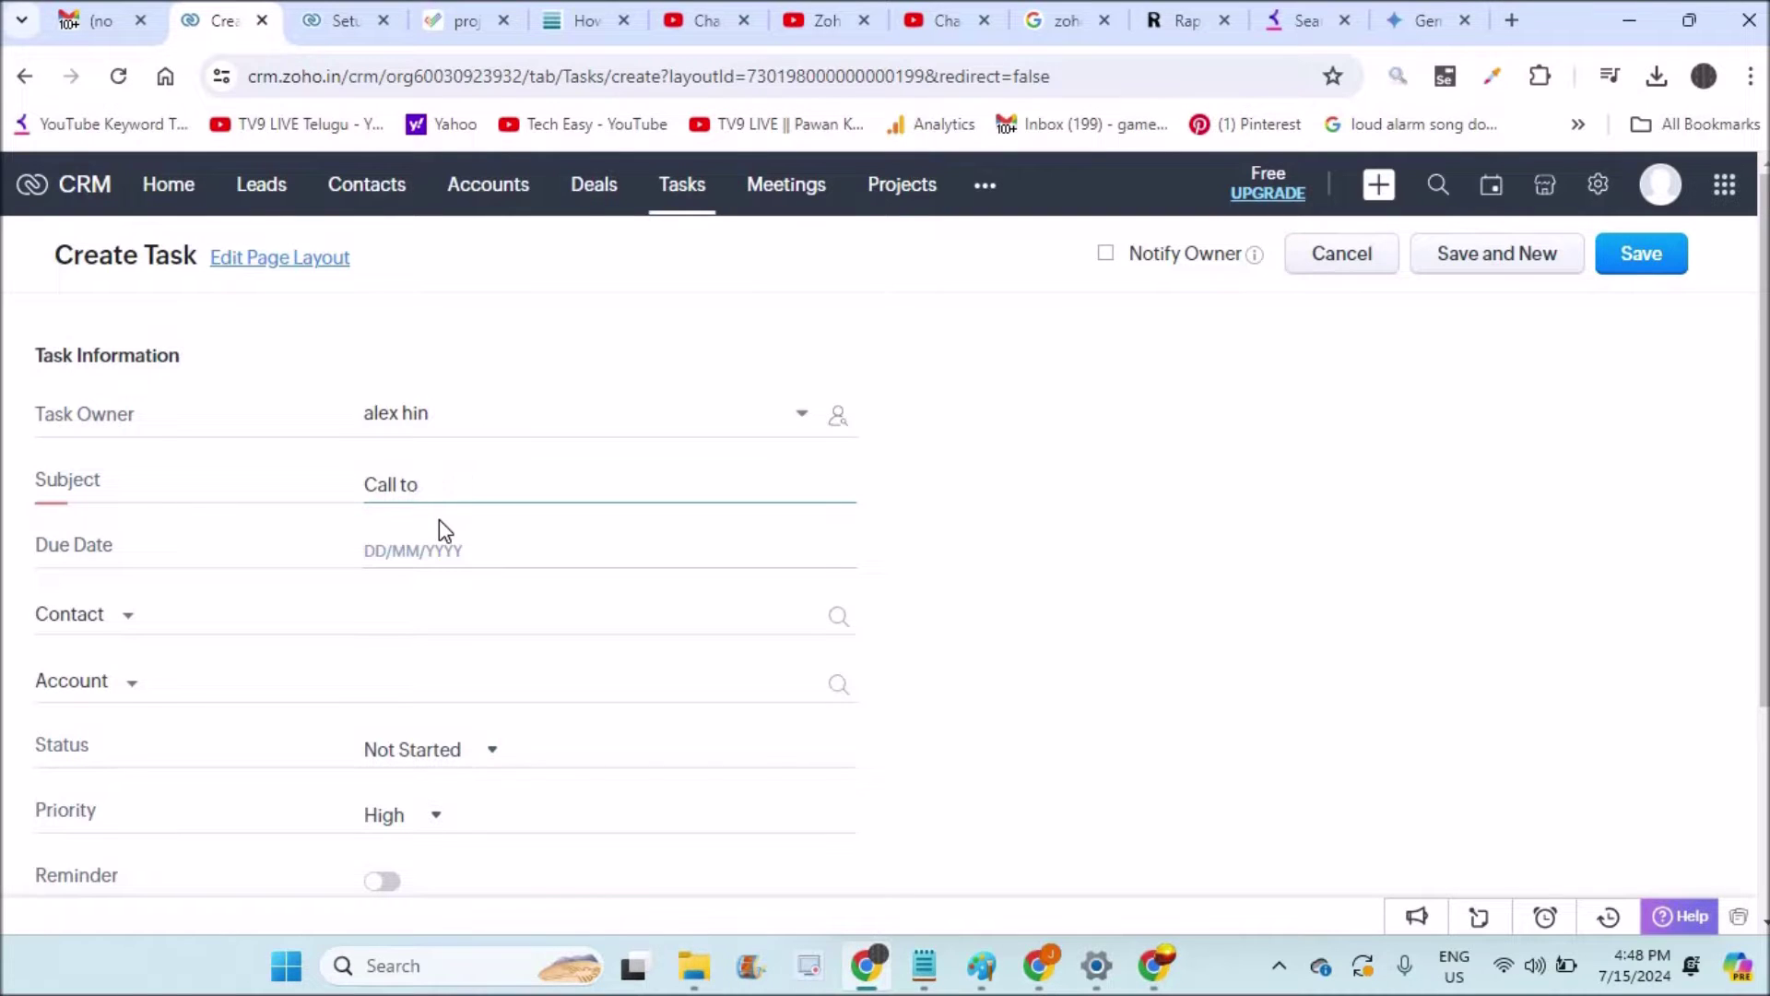
type("ng mobile app")
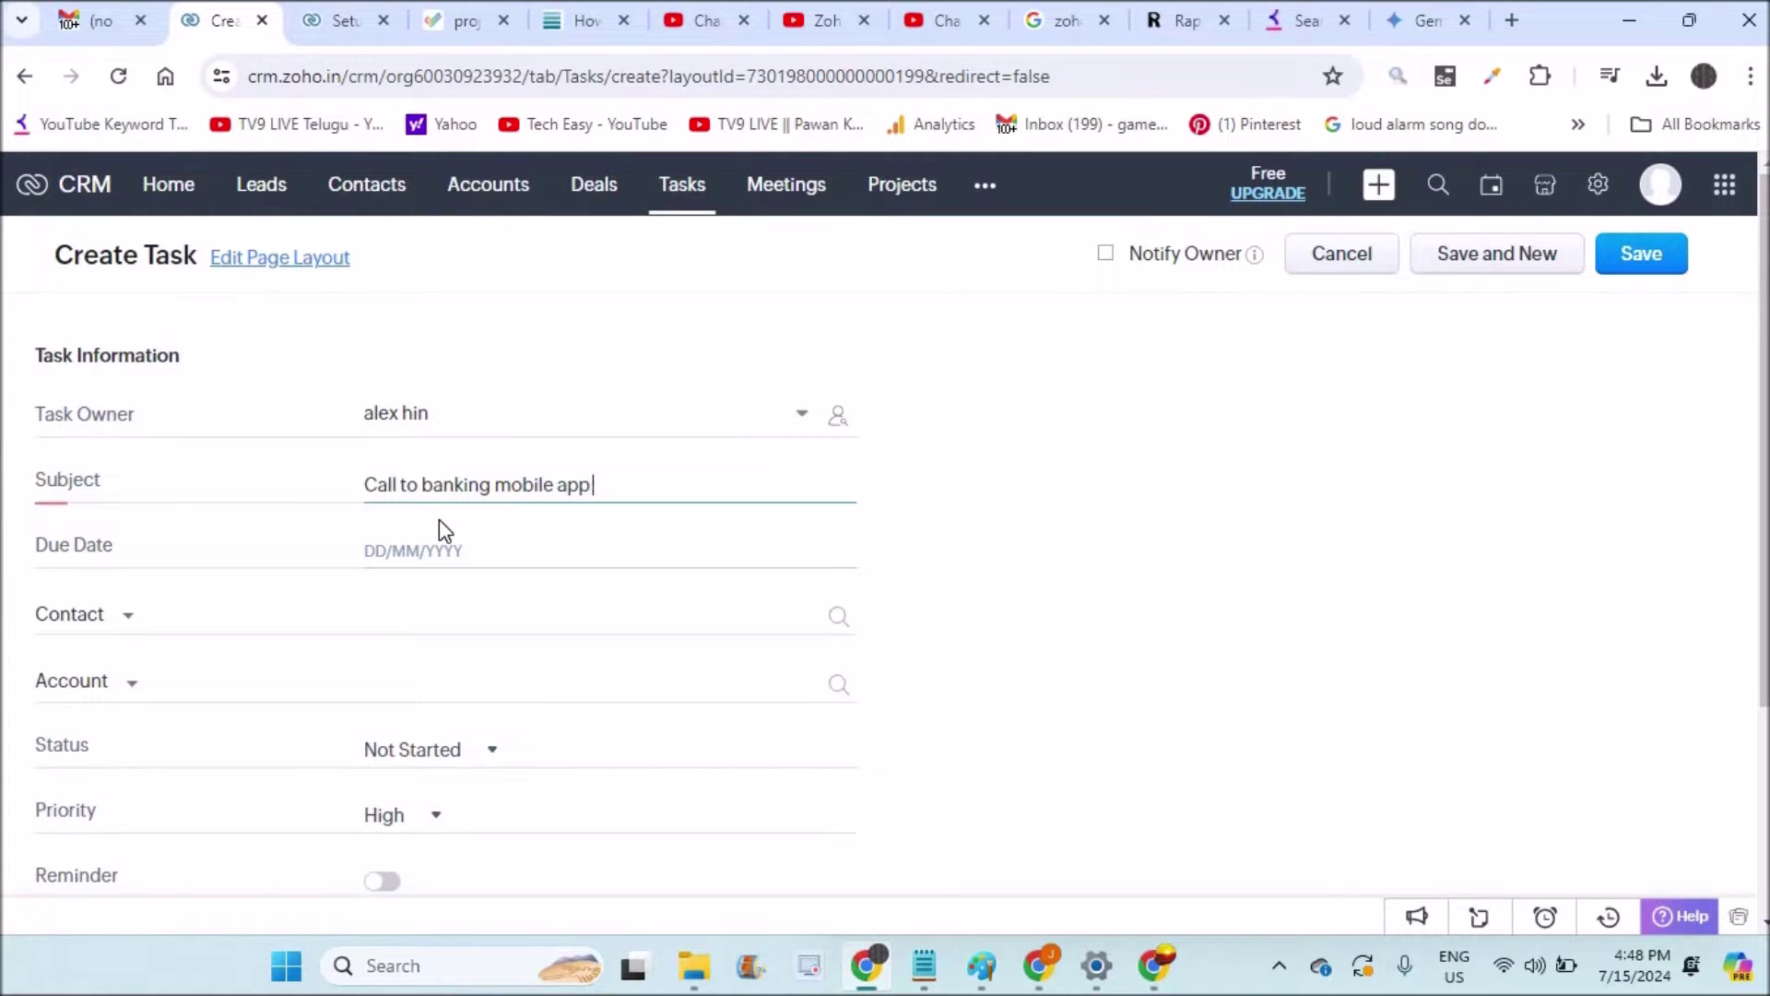
type(" query")
left_click(441, 539)
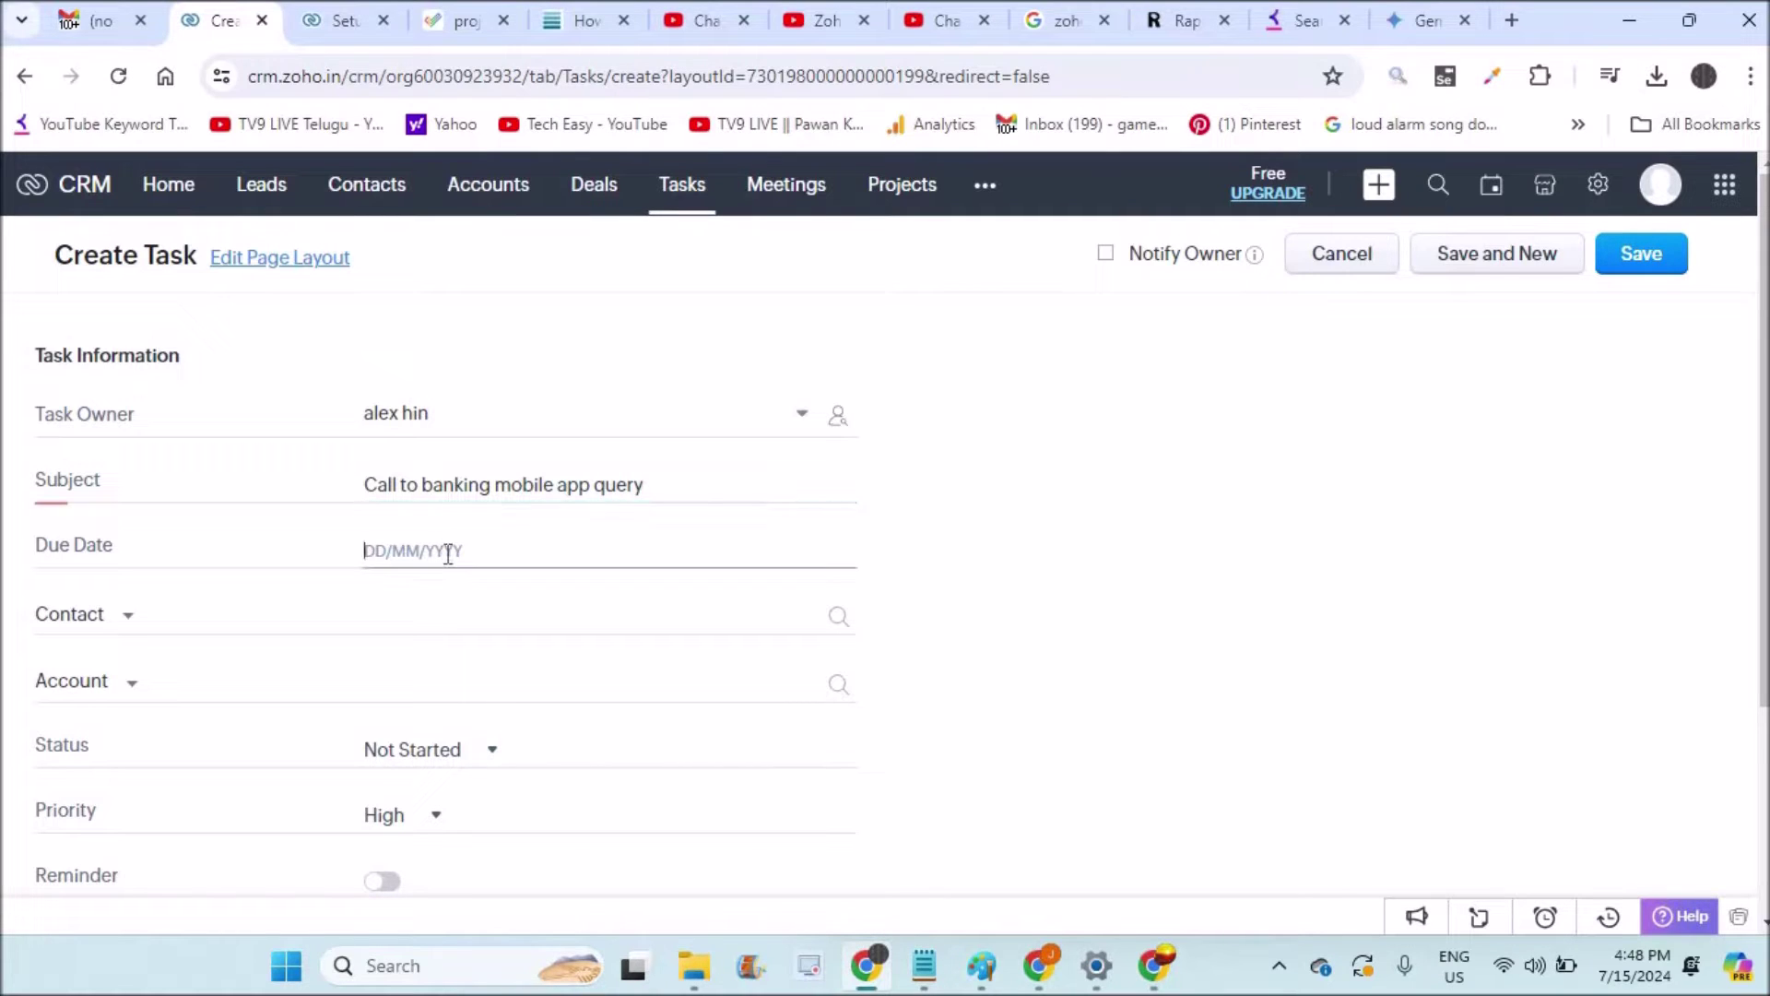
Set the due date to 16/07/2024 and link contact xyz abc, filling in account xyz.
left_click(448, 553)
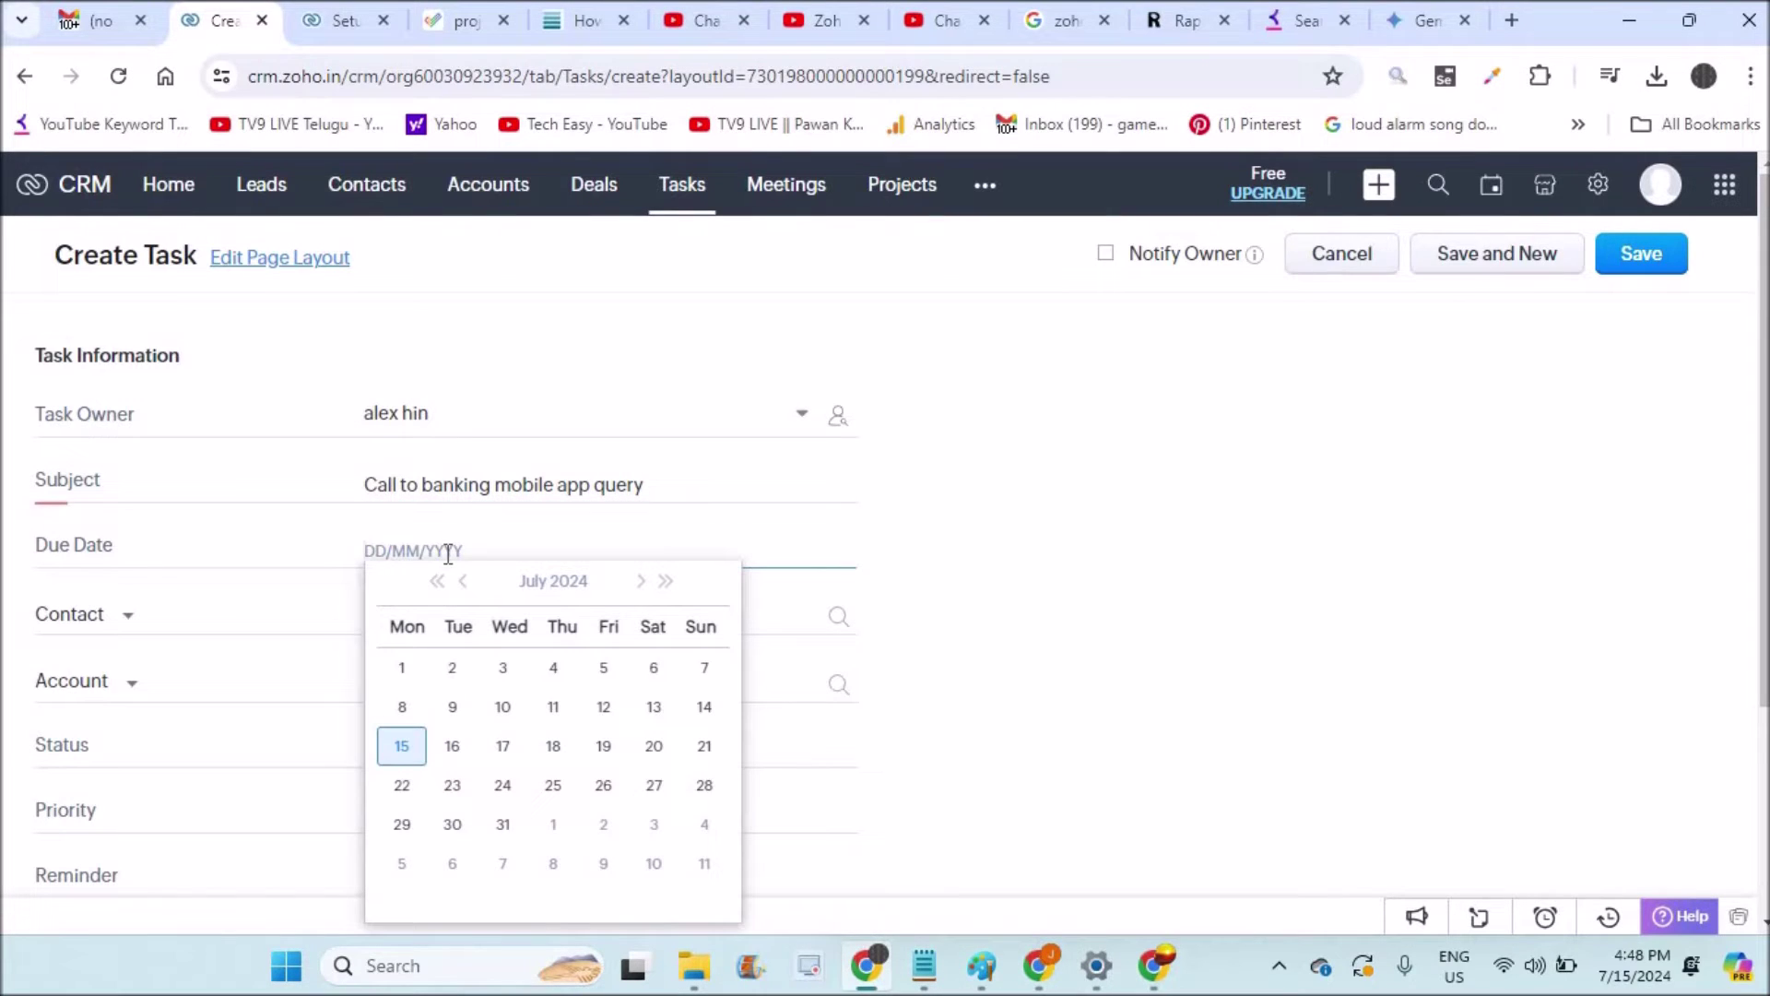
left_click(452, 757)
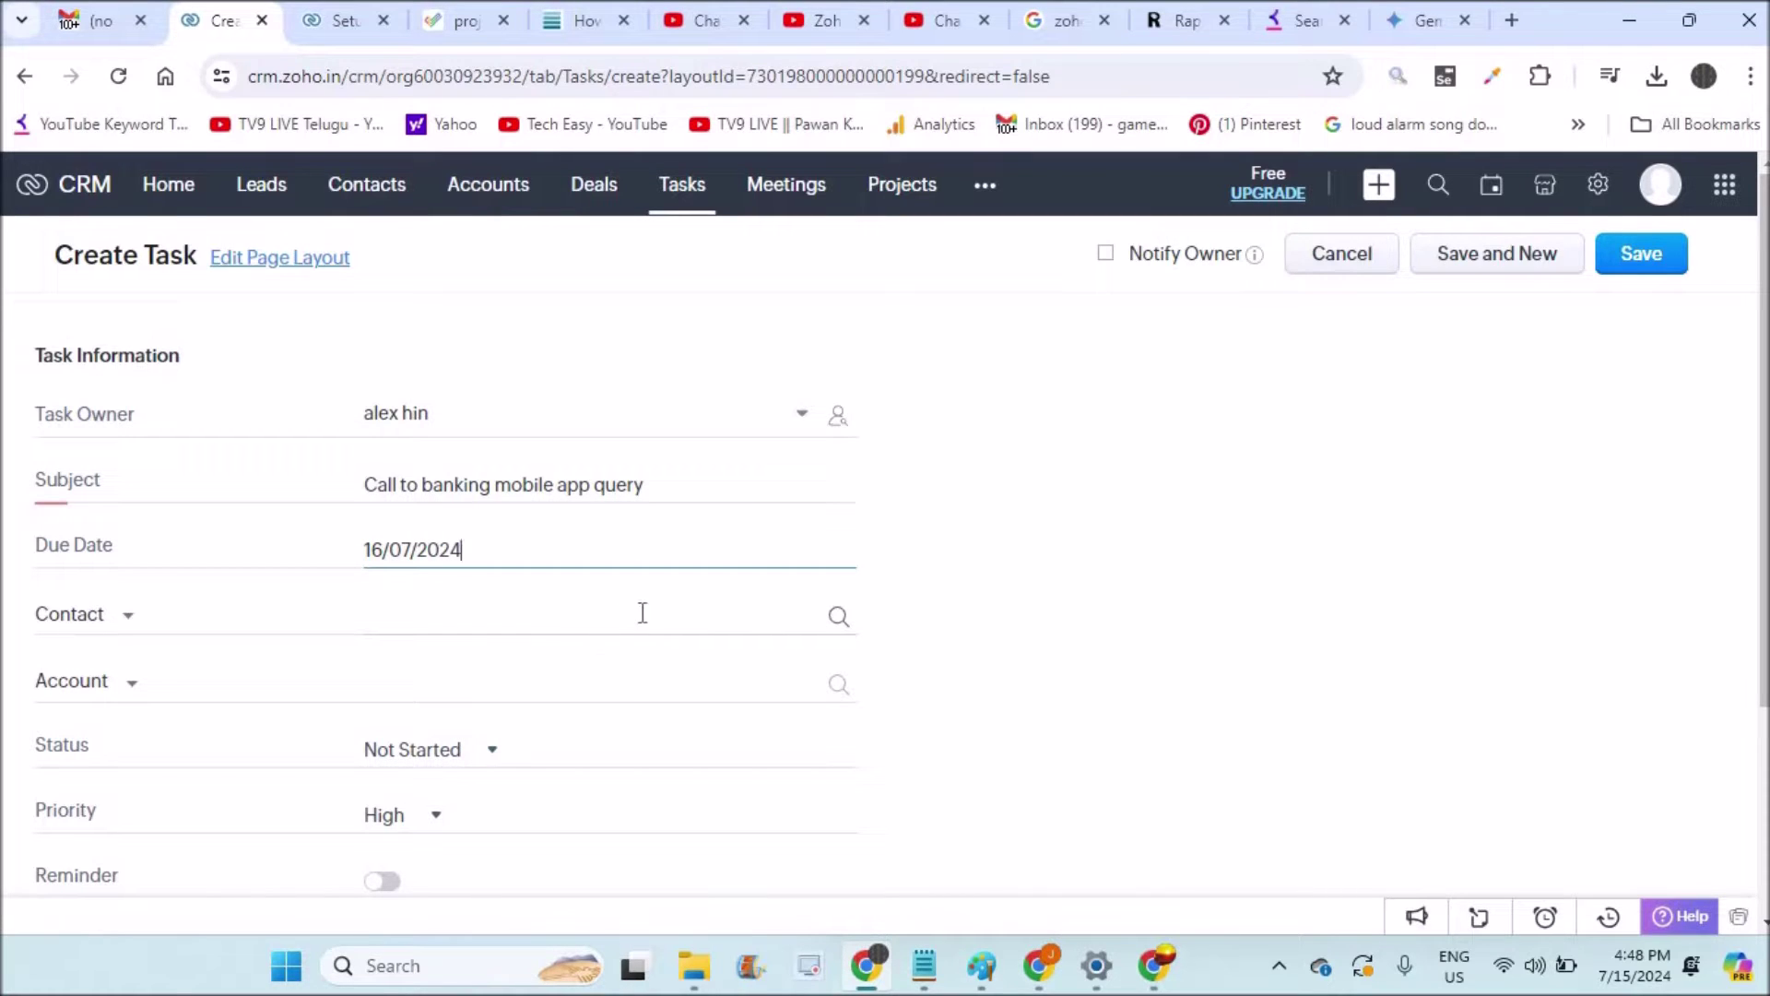
left_click(599, 613)
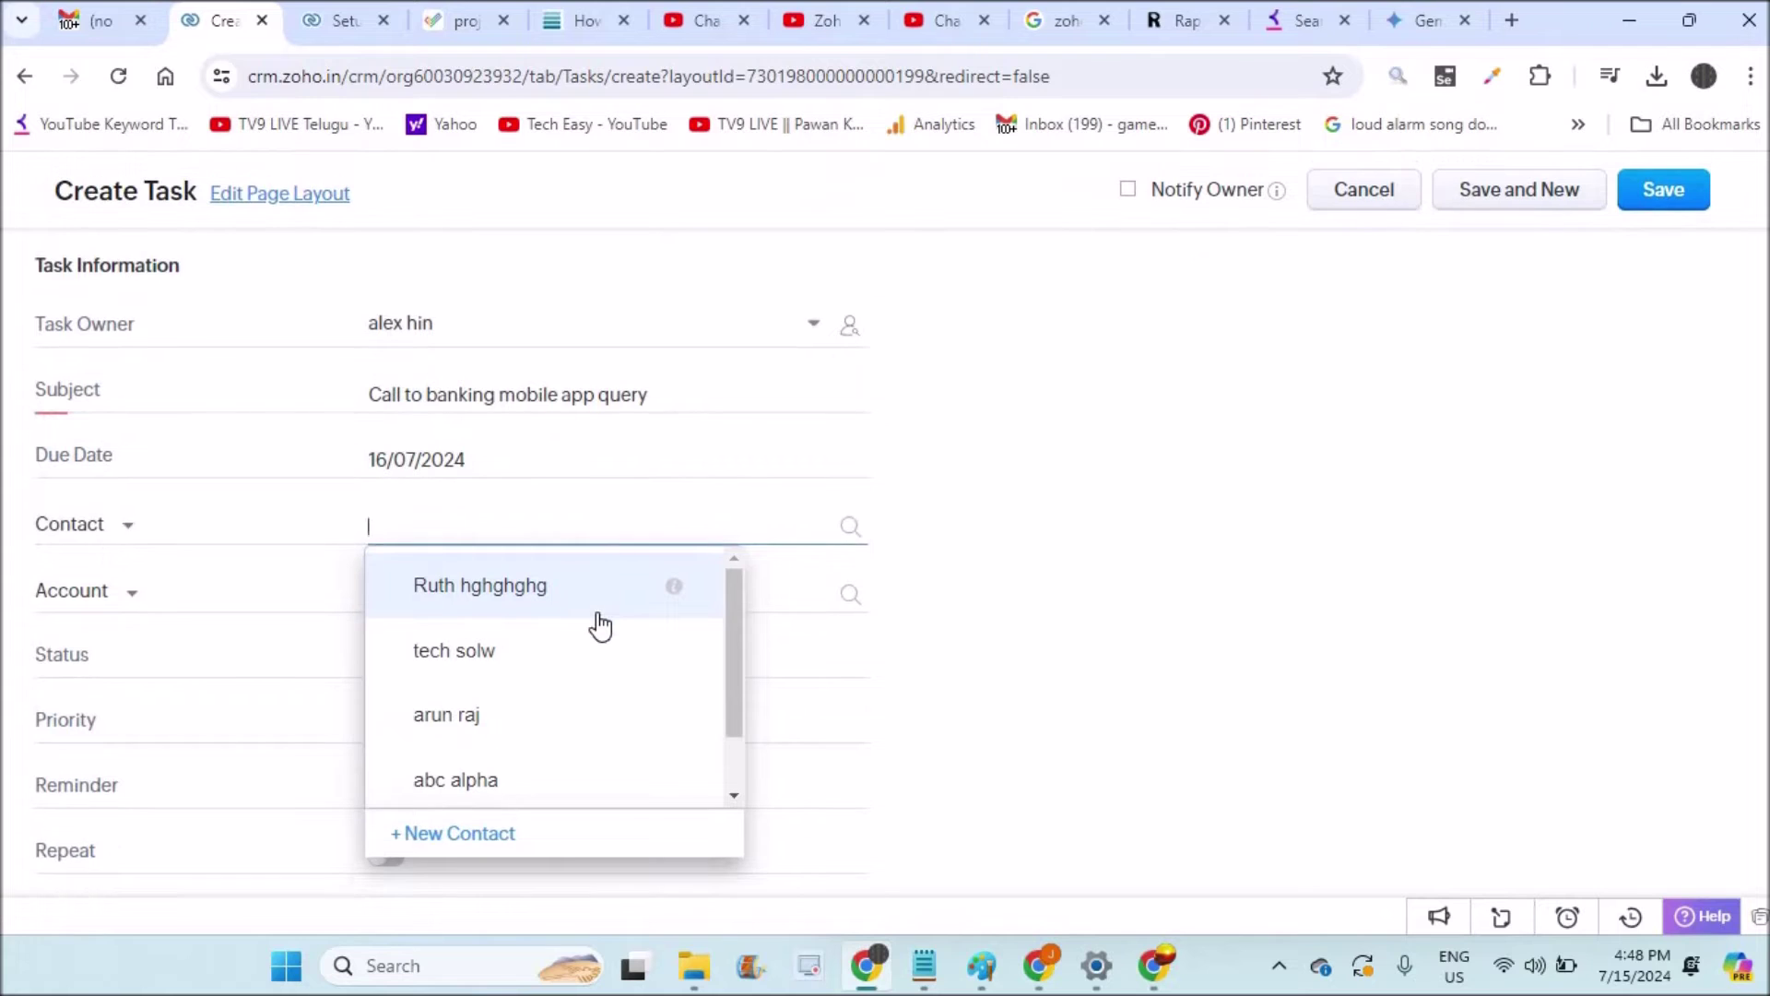
scroll(739, 761, "down", 1)
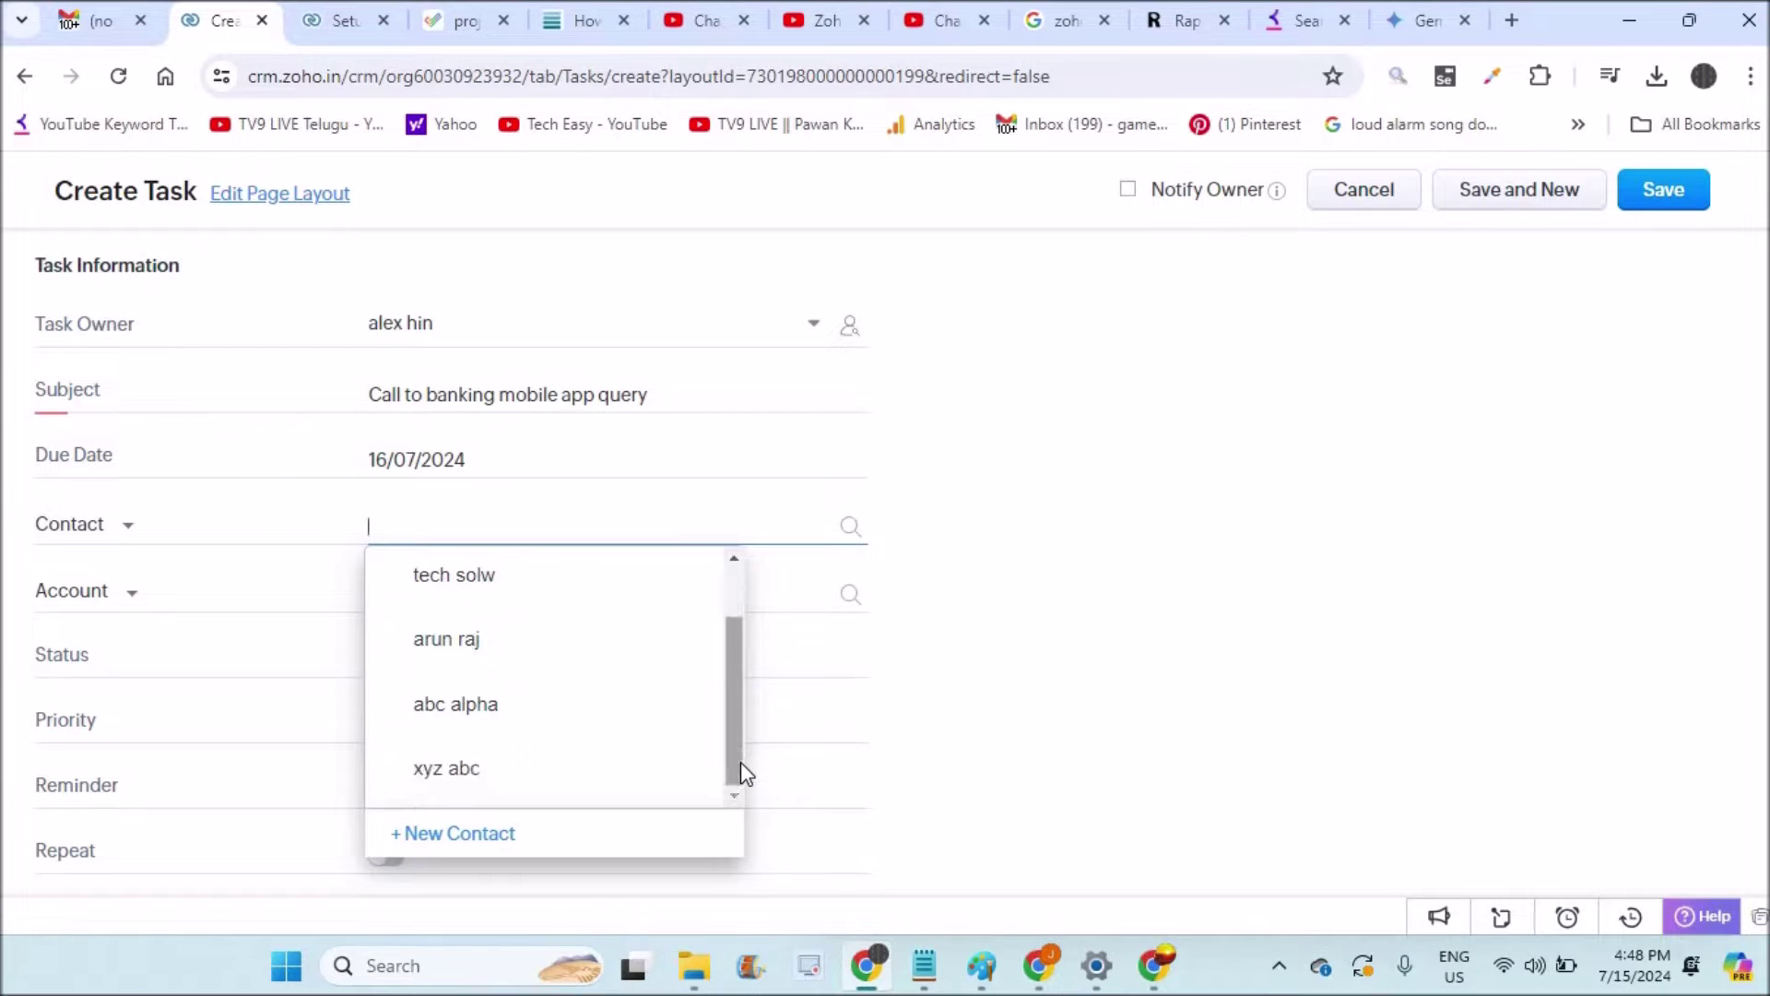
left_click(535, 771)
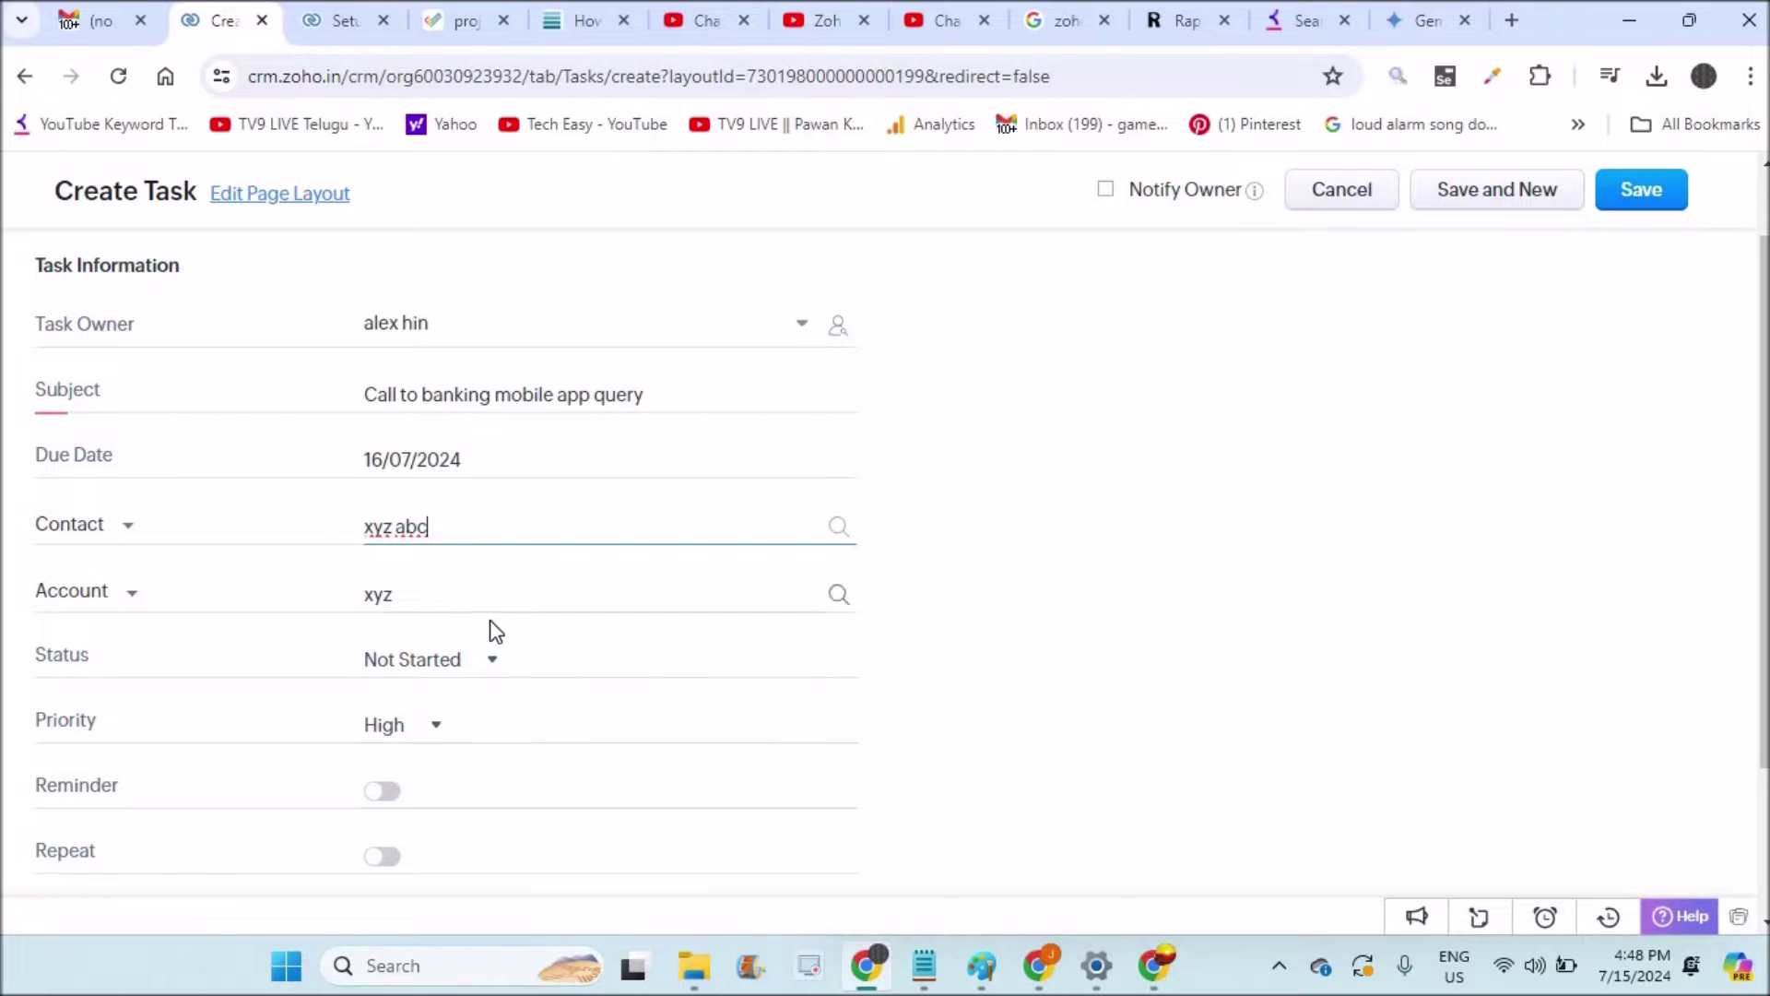
Scroll back to the top and bring up the Contacts tab's context menu to open it in a new tab.
left_click(1767, 316)
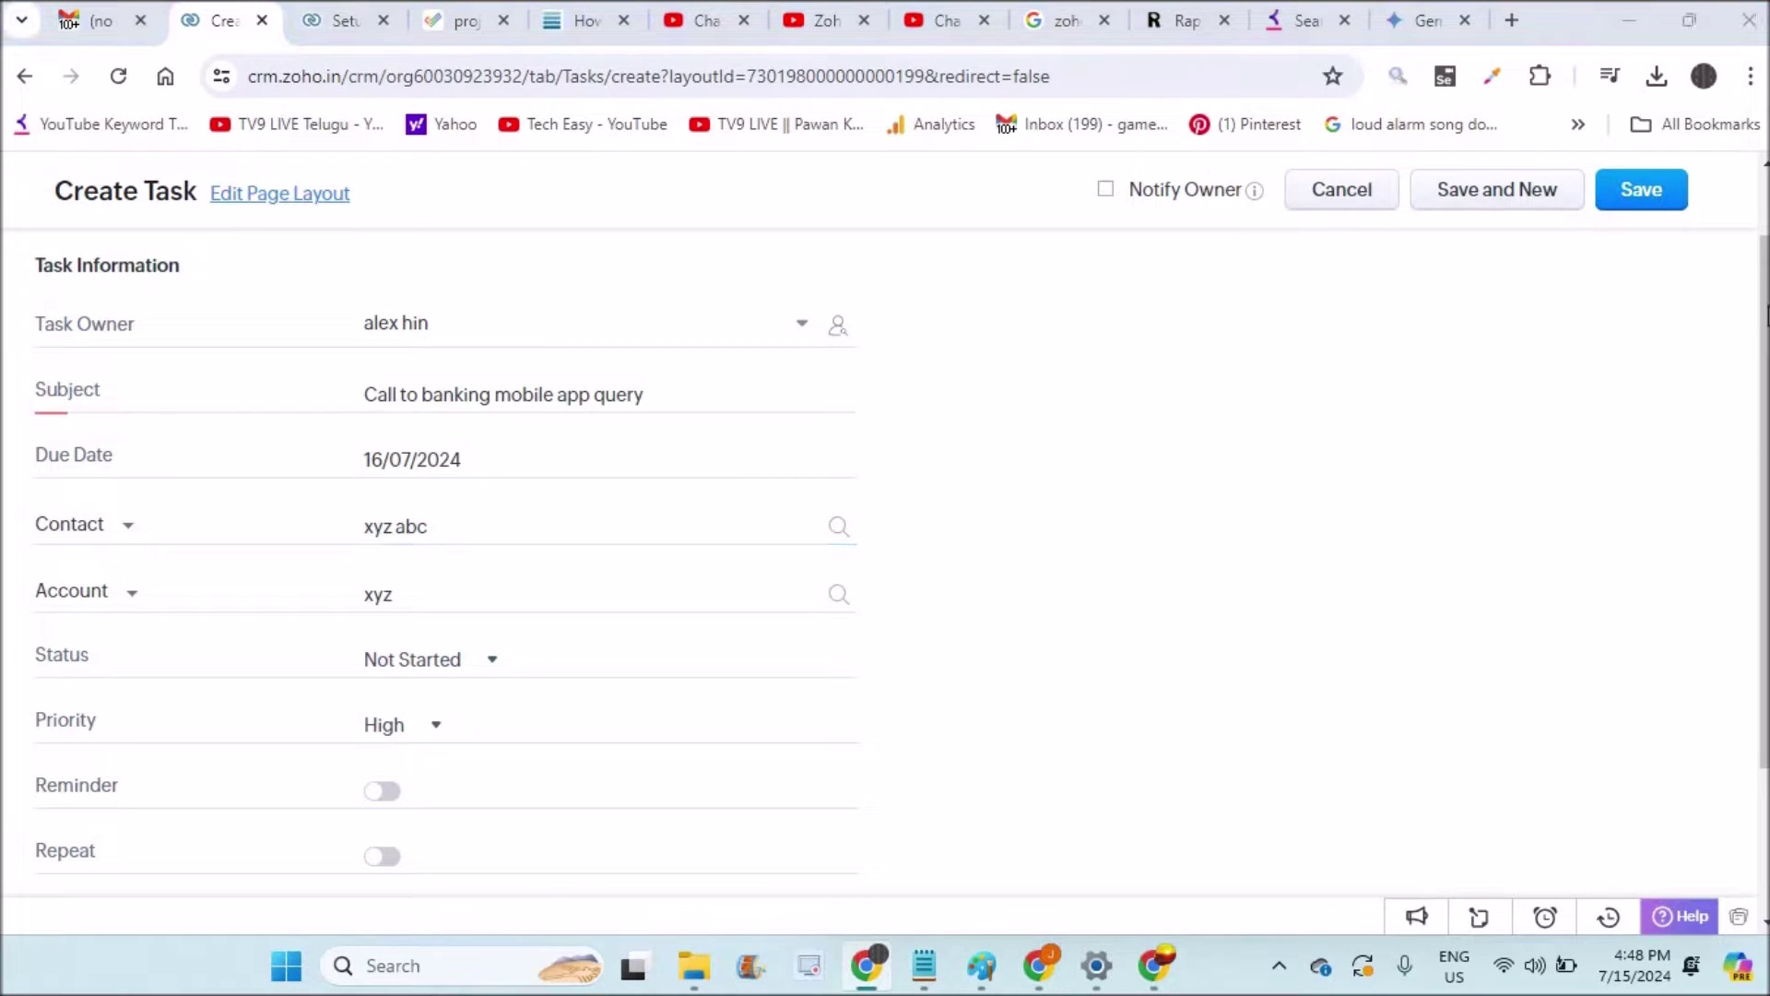
left_click_drag(1762, 241, 1762, 186)
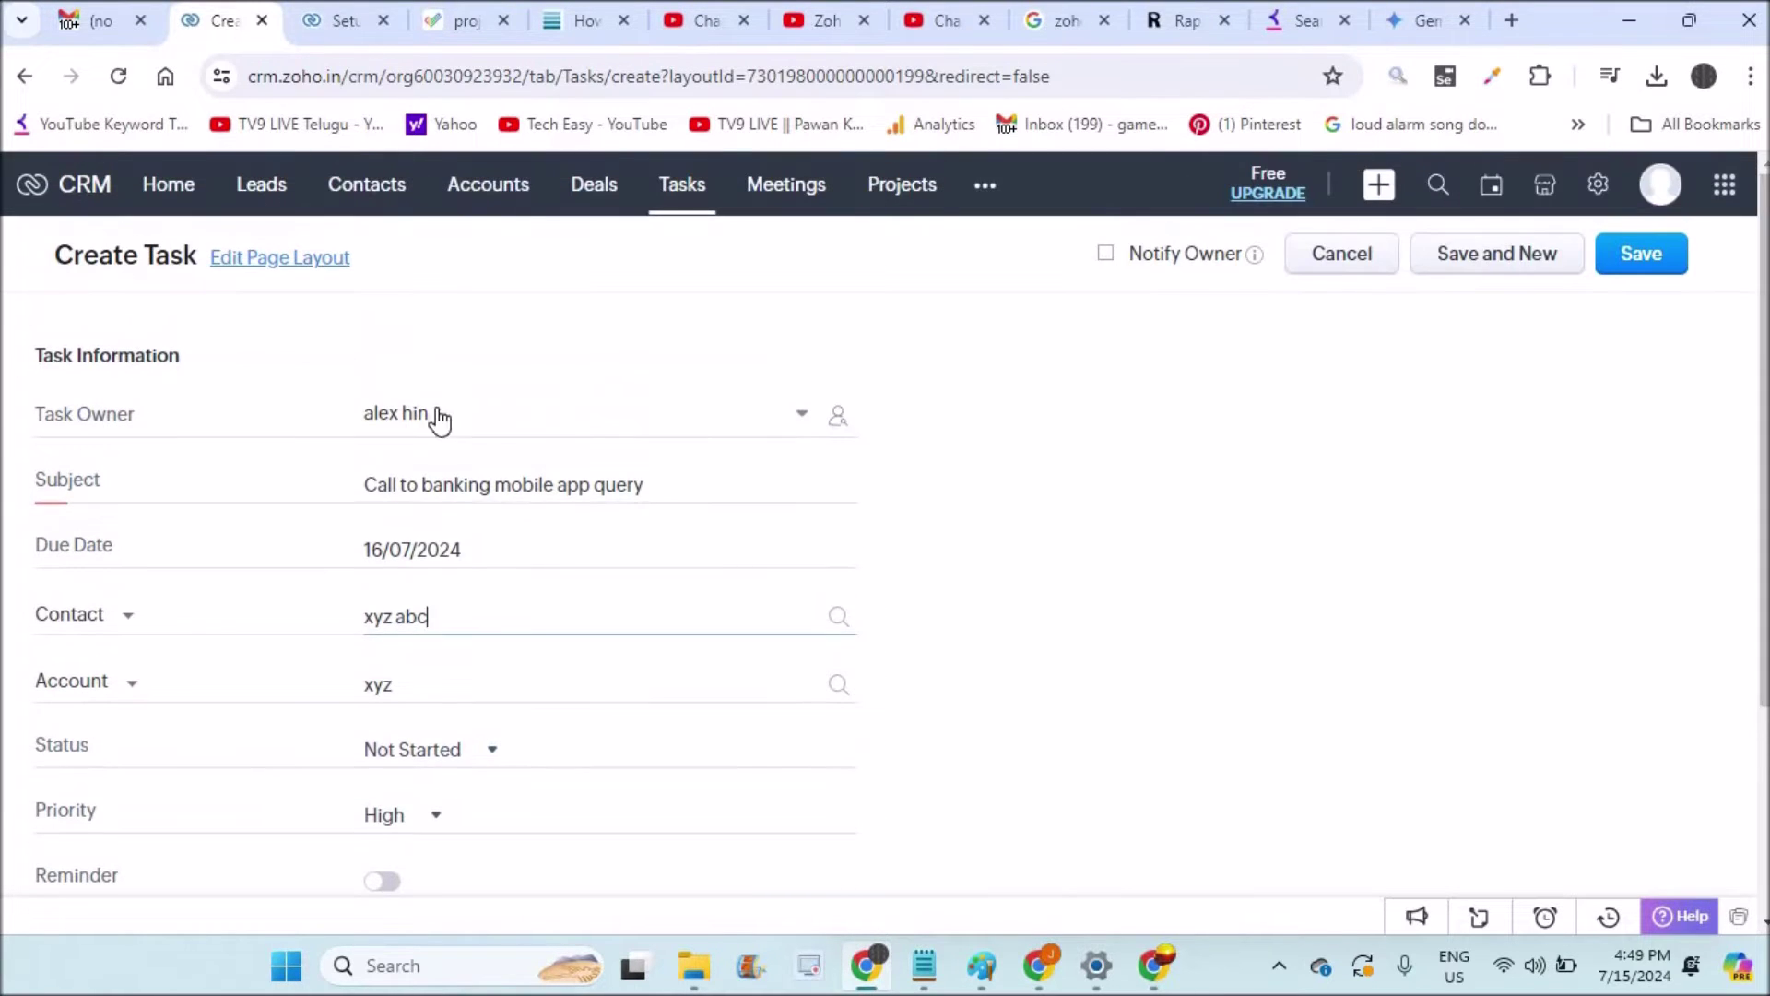
right_click(372, 192)
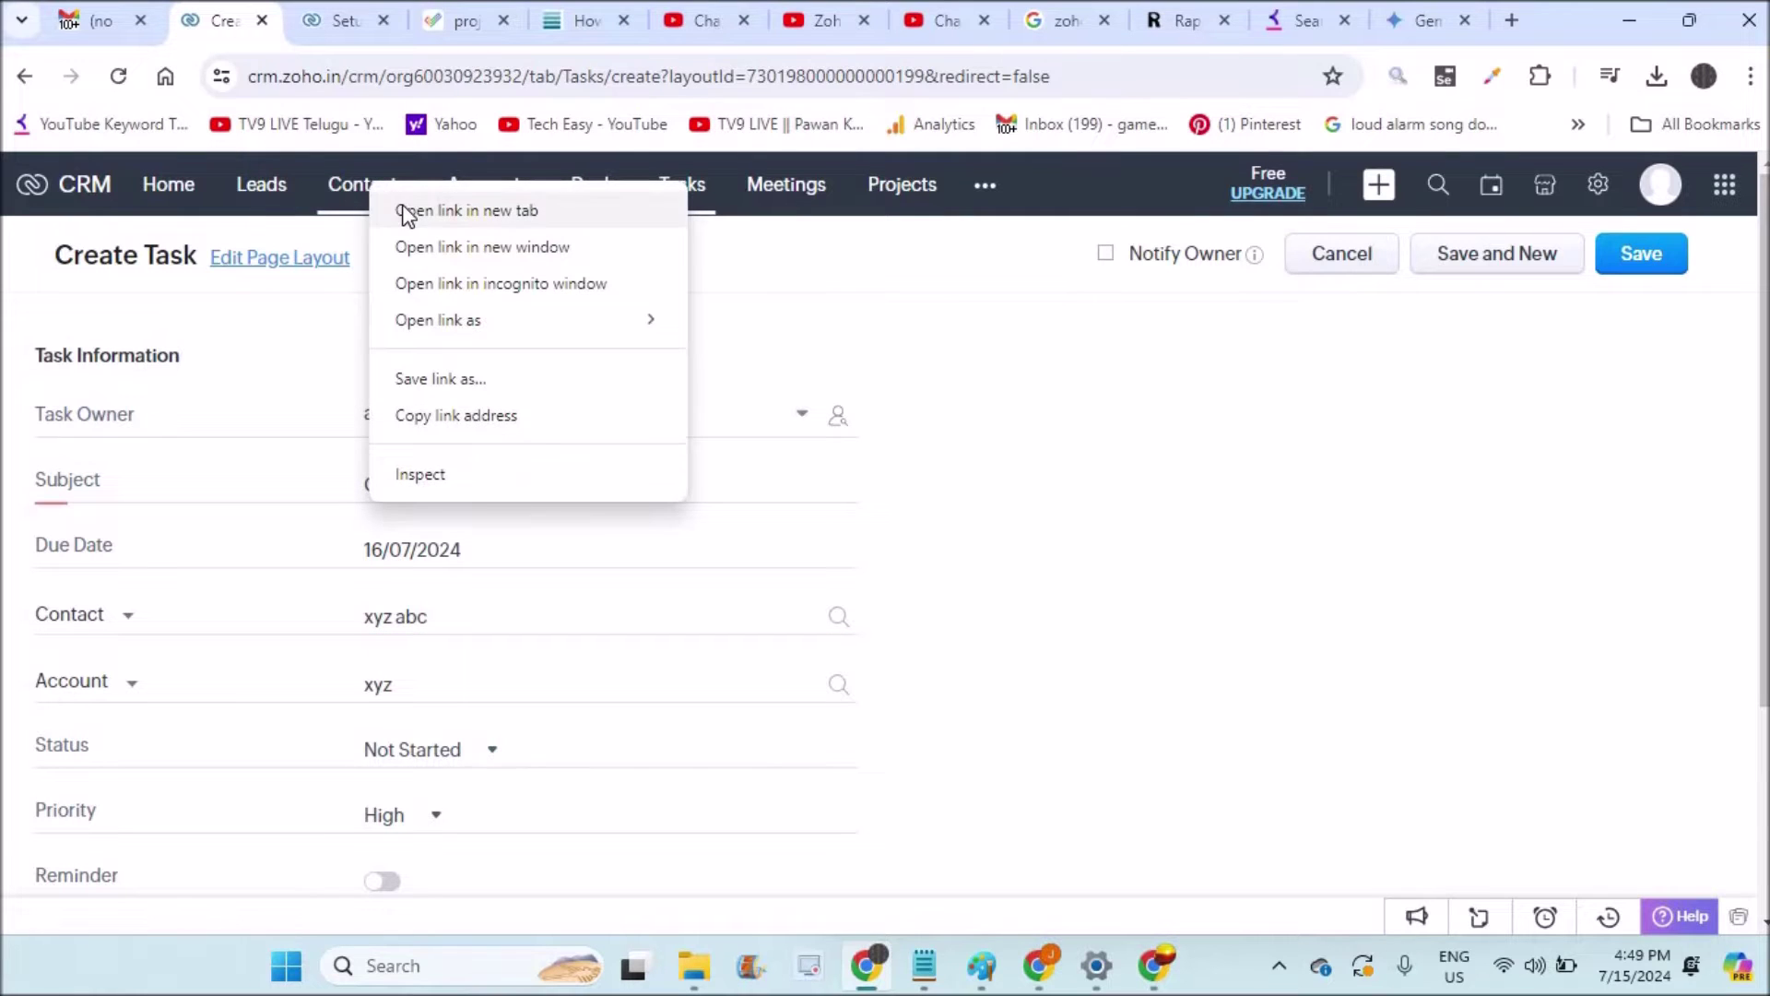
Check in a new Contacts tab that xyz abc belongs to account xyz, then return to the task form.
left_click(405, 208)
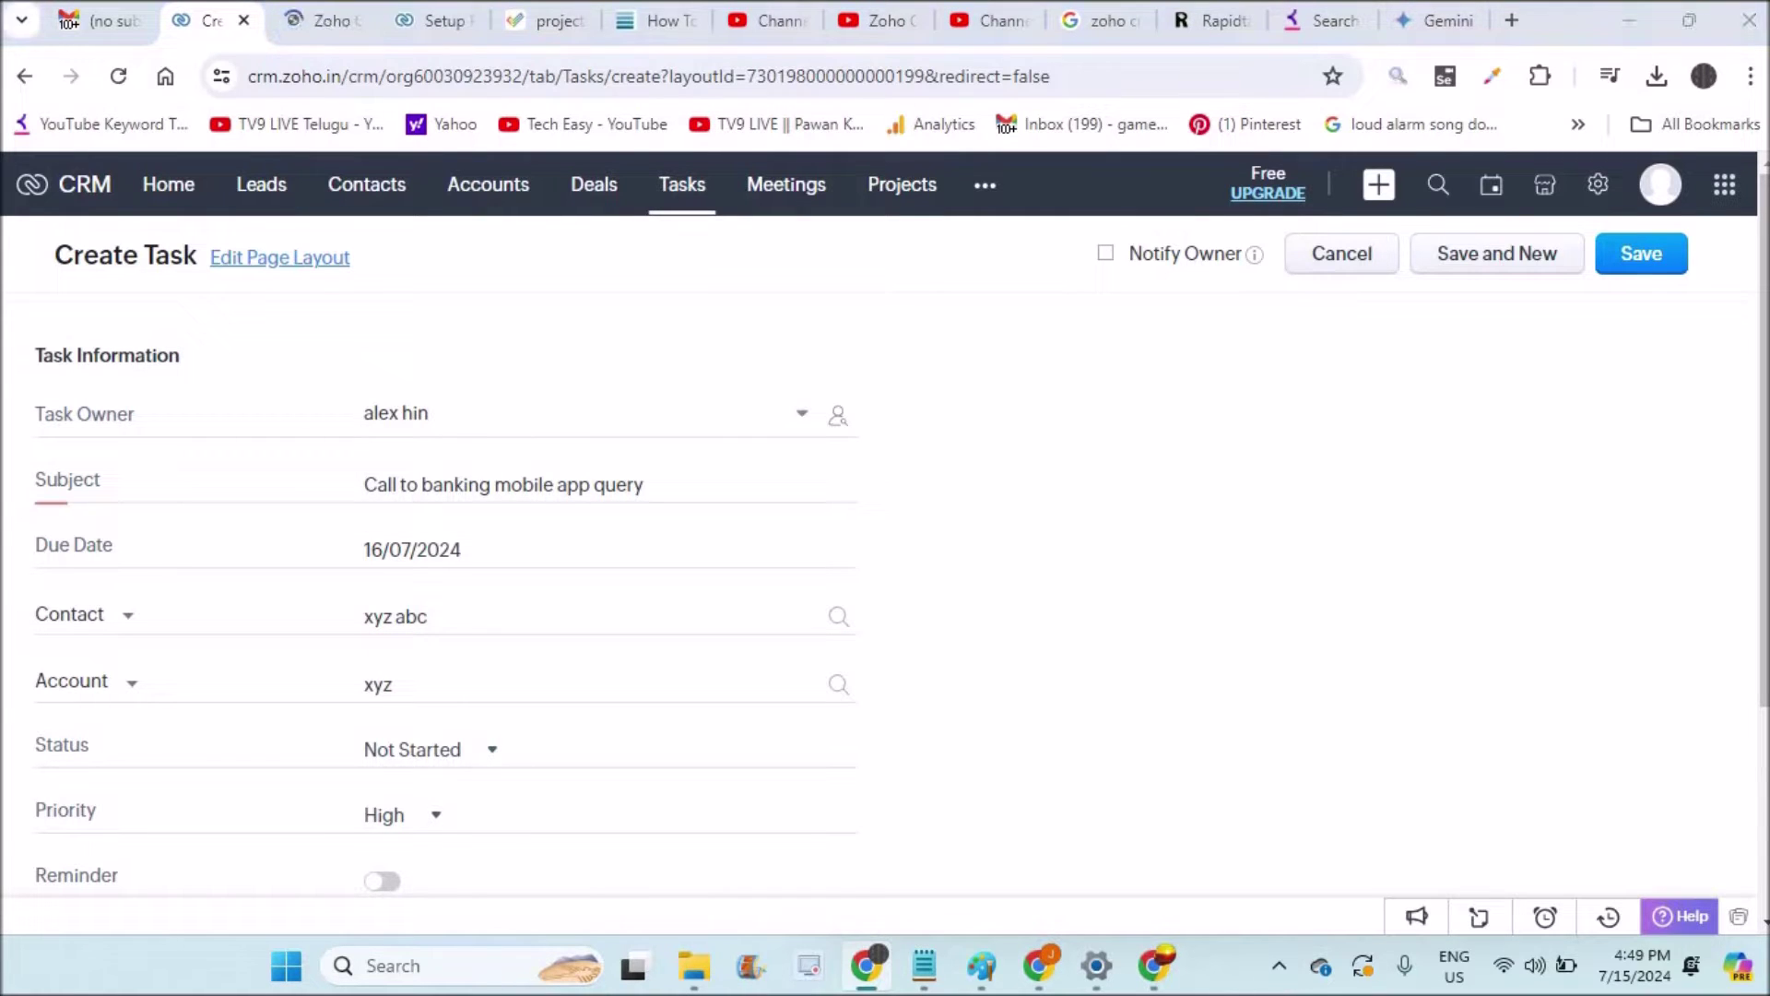
left_click(318, 22)
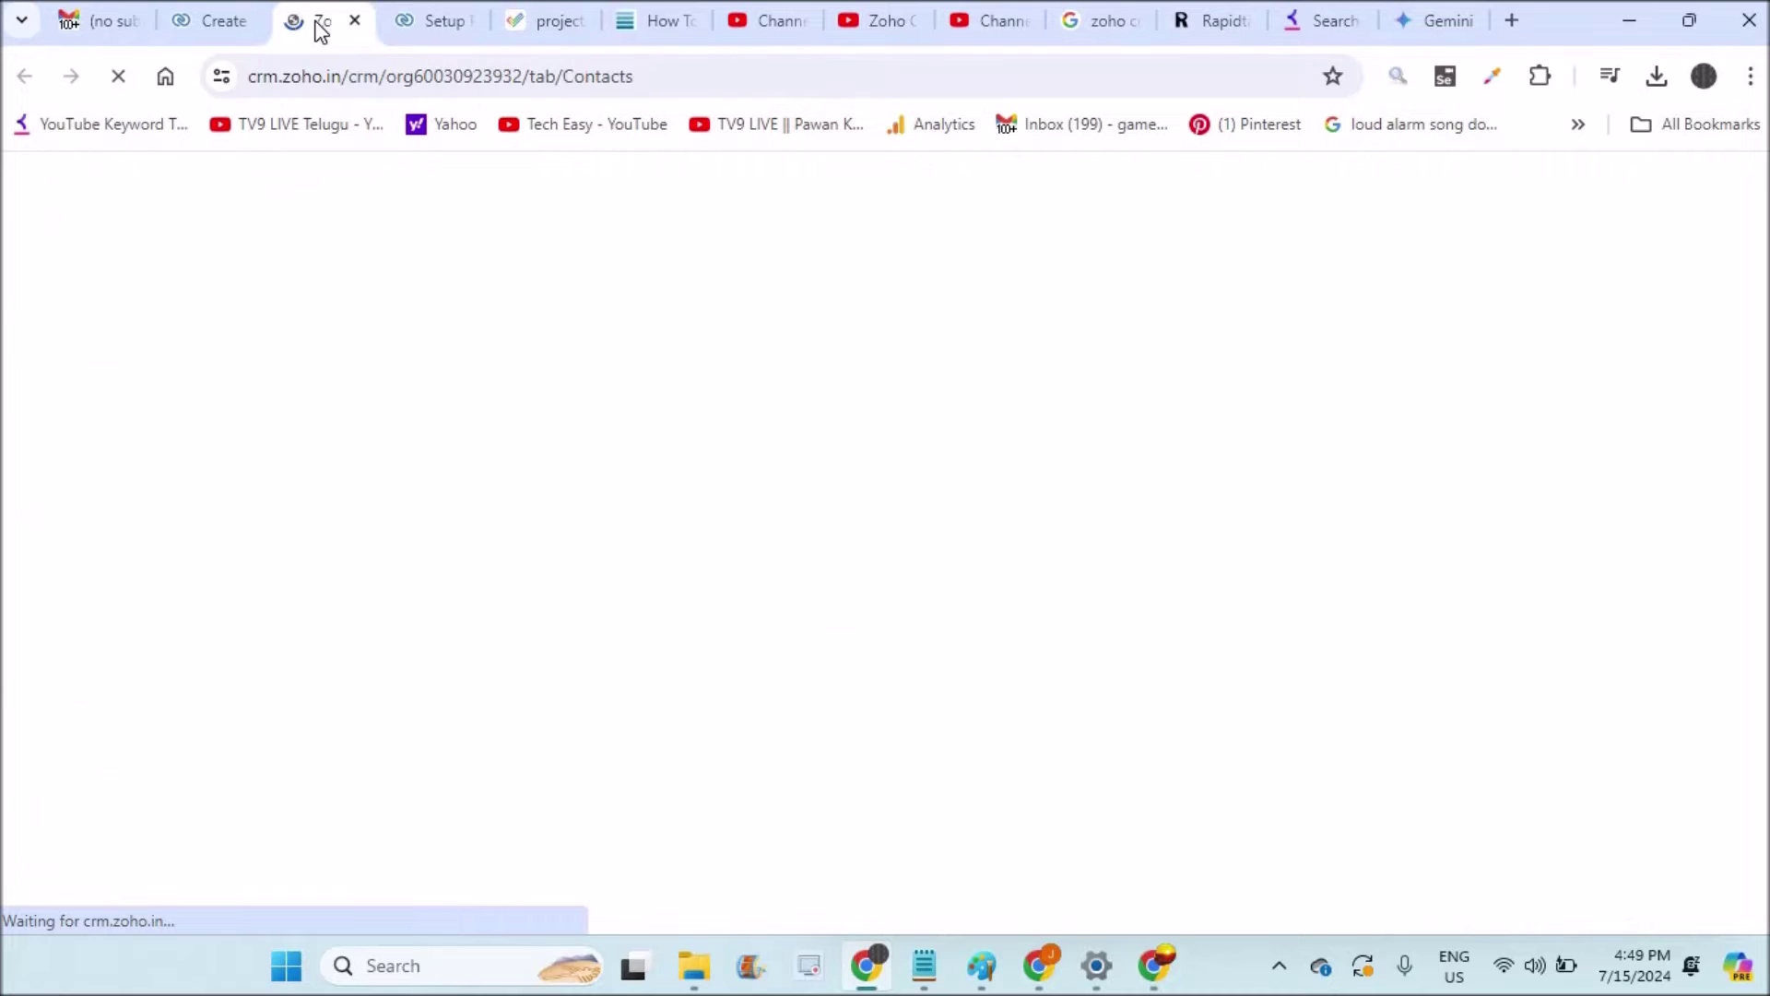
left_click(208, 17)
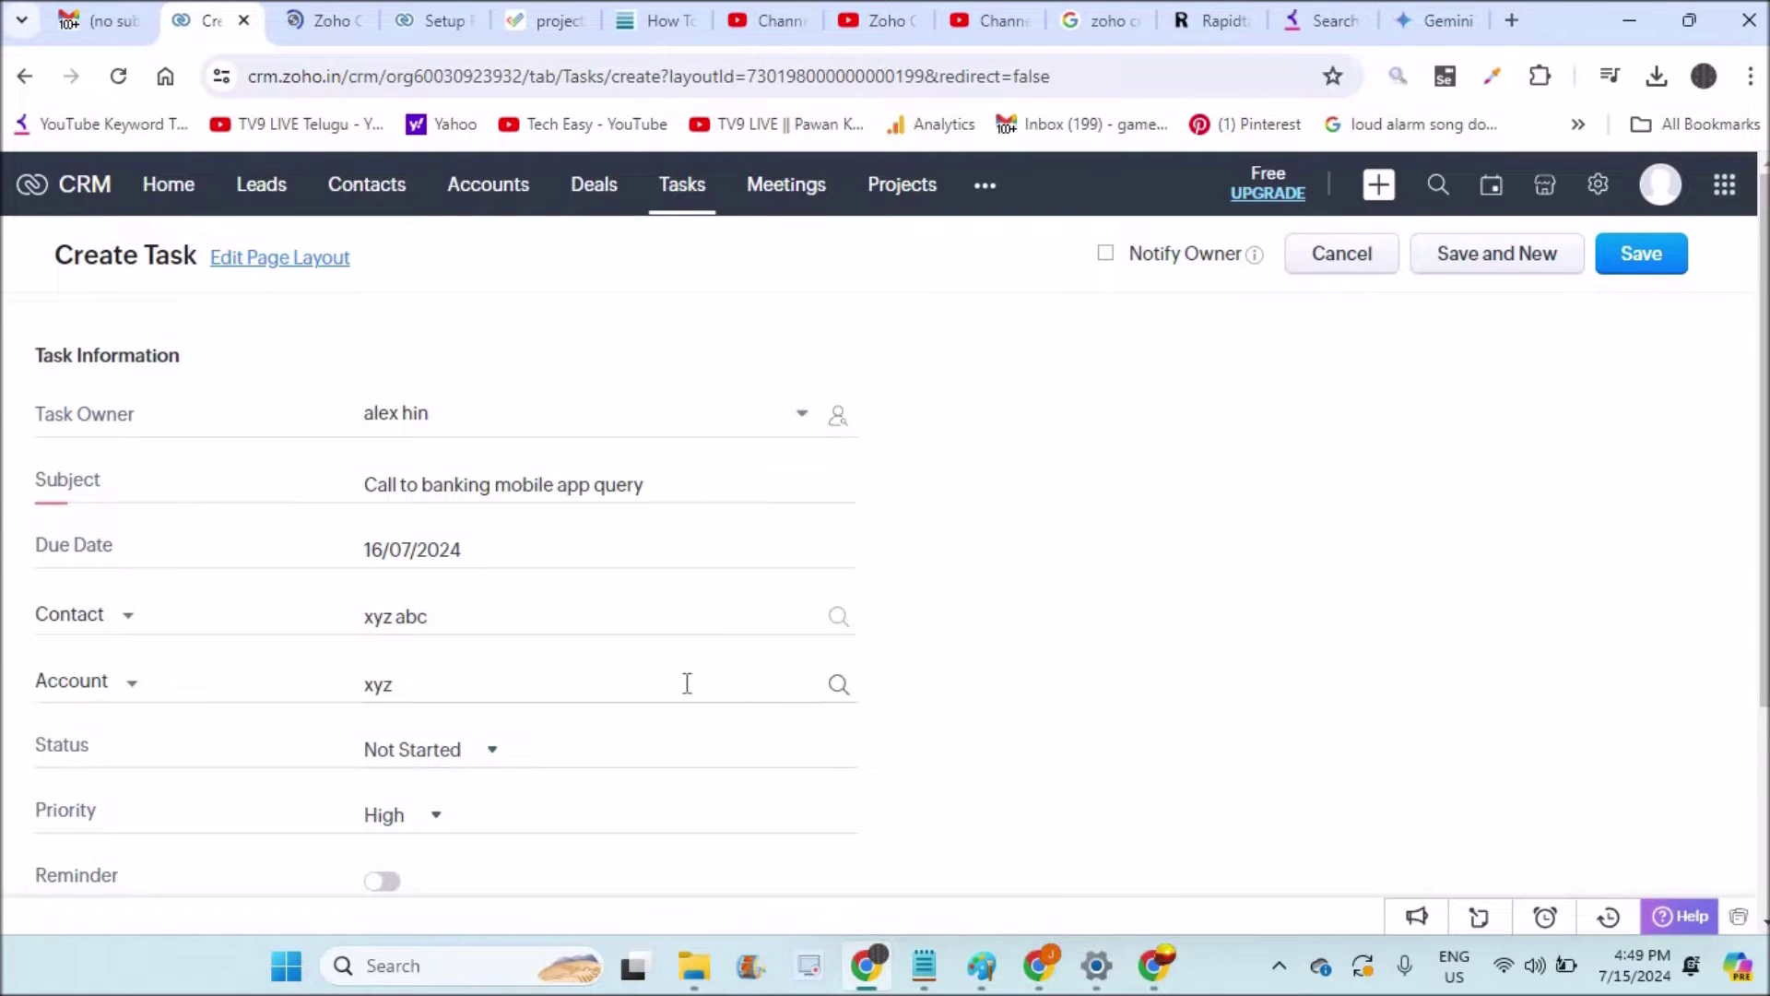
left_click(623, 682)
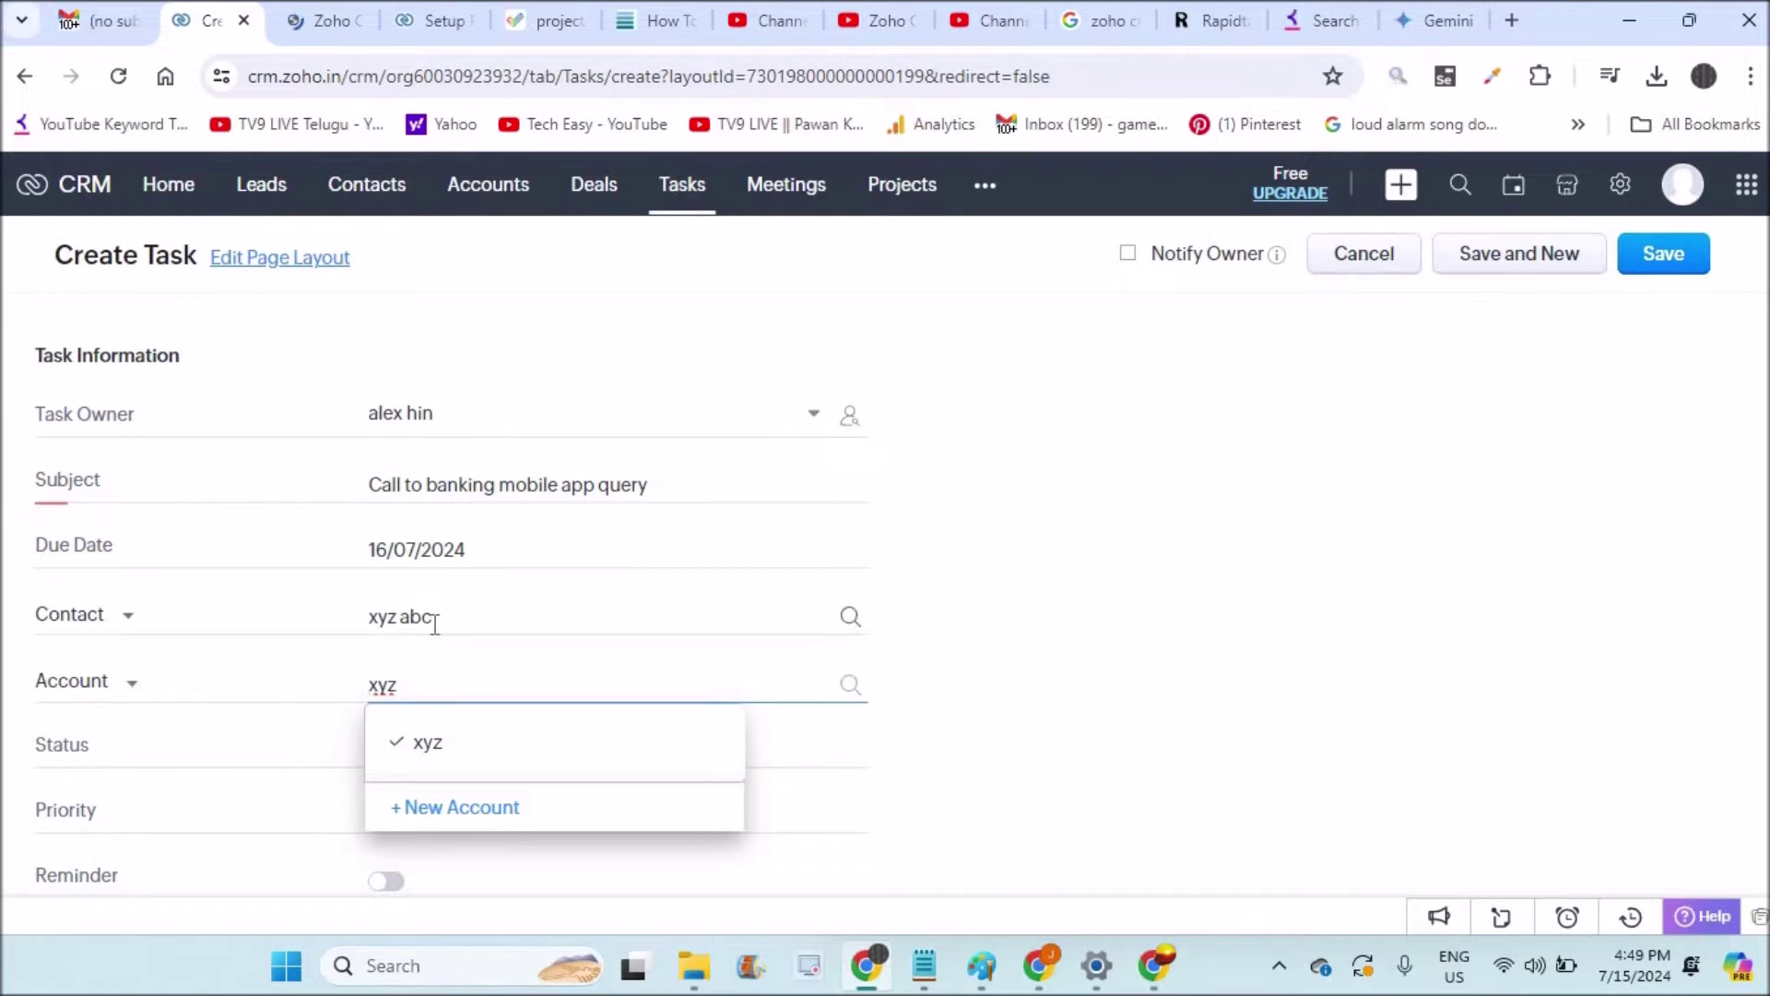
left_click(330, 6)
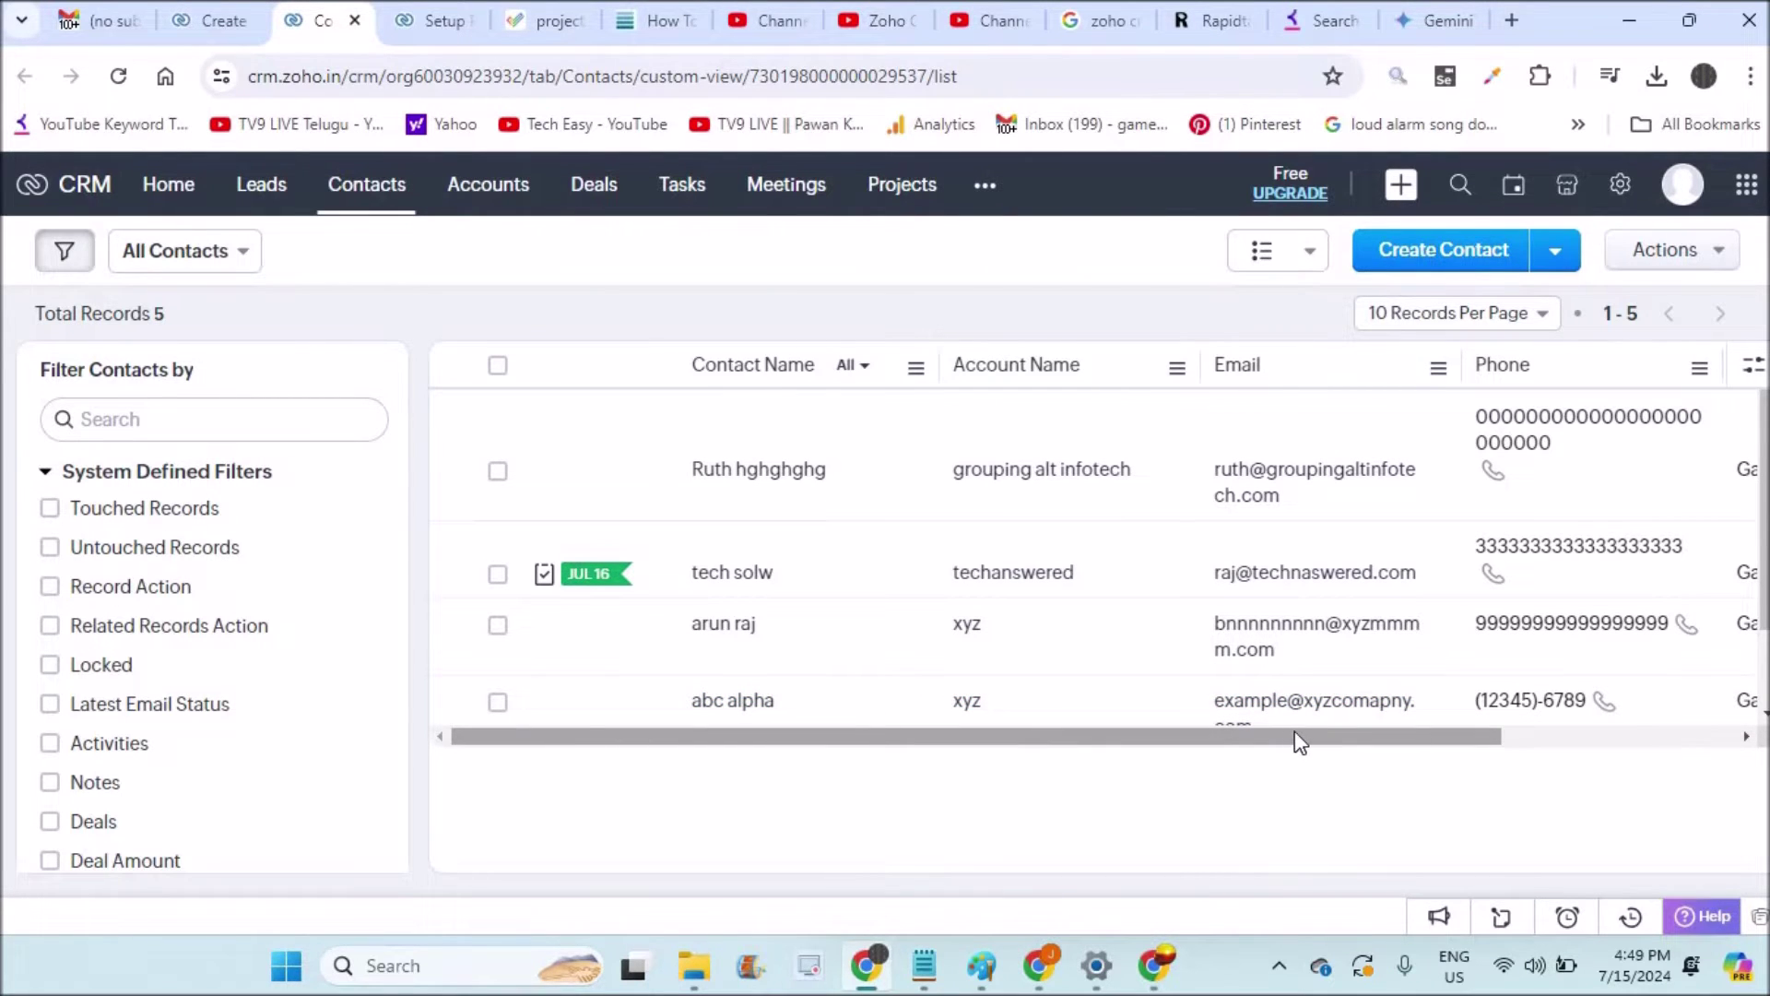
scroll(1762, 703, "down", 1)
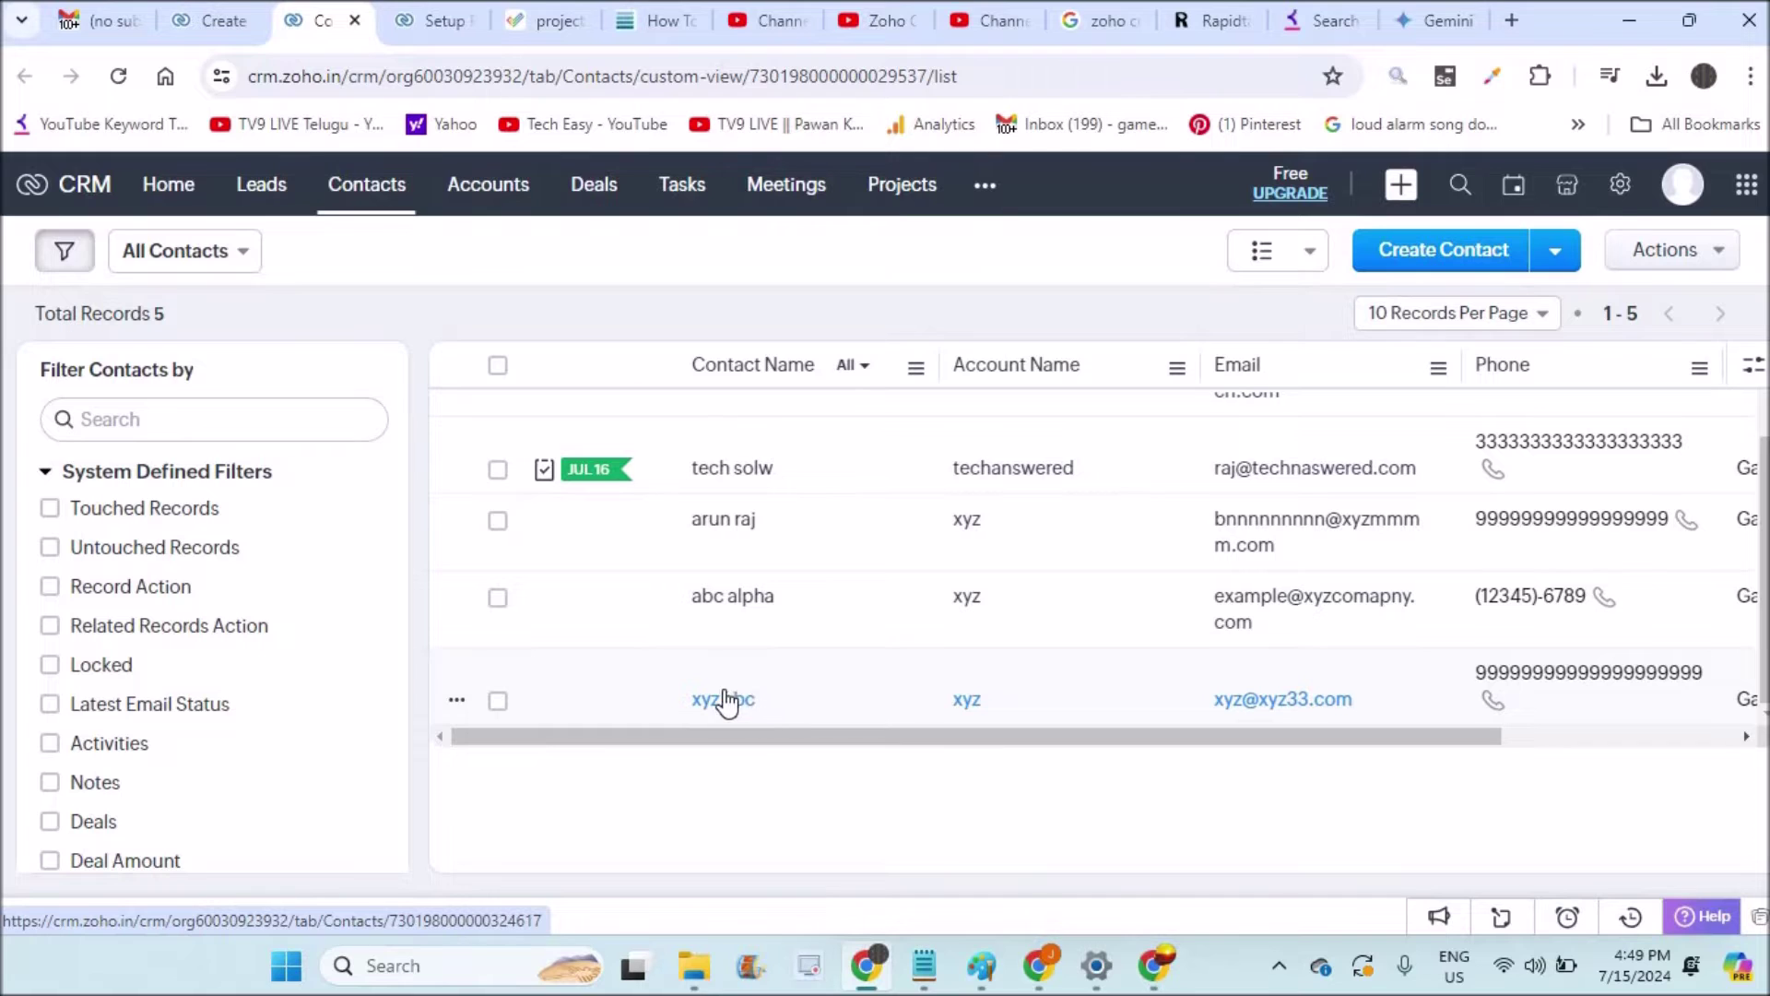
left_click(203, 20)
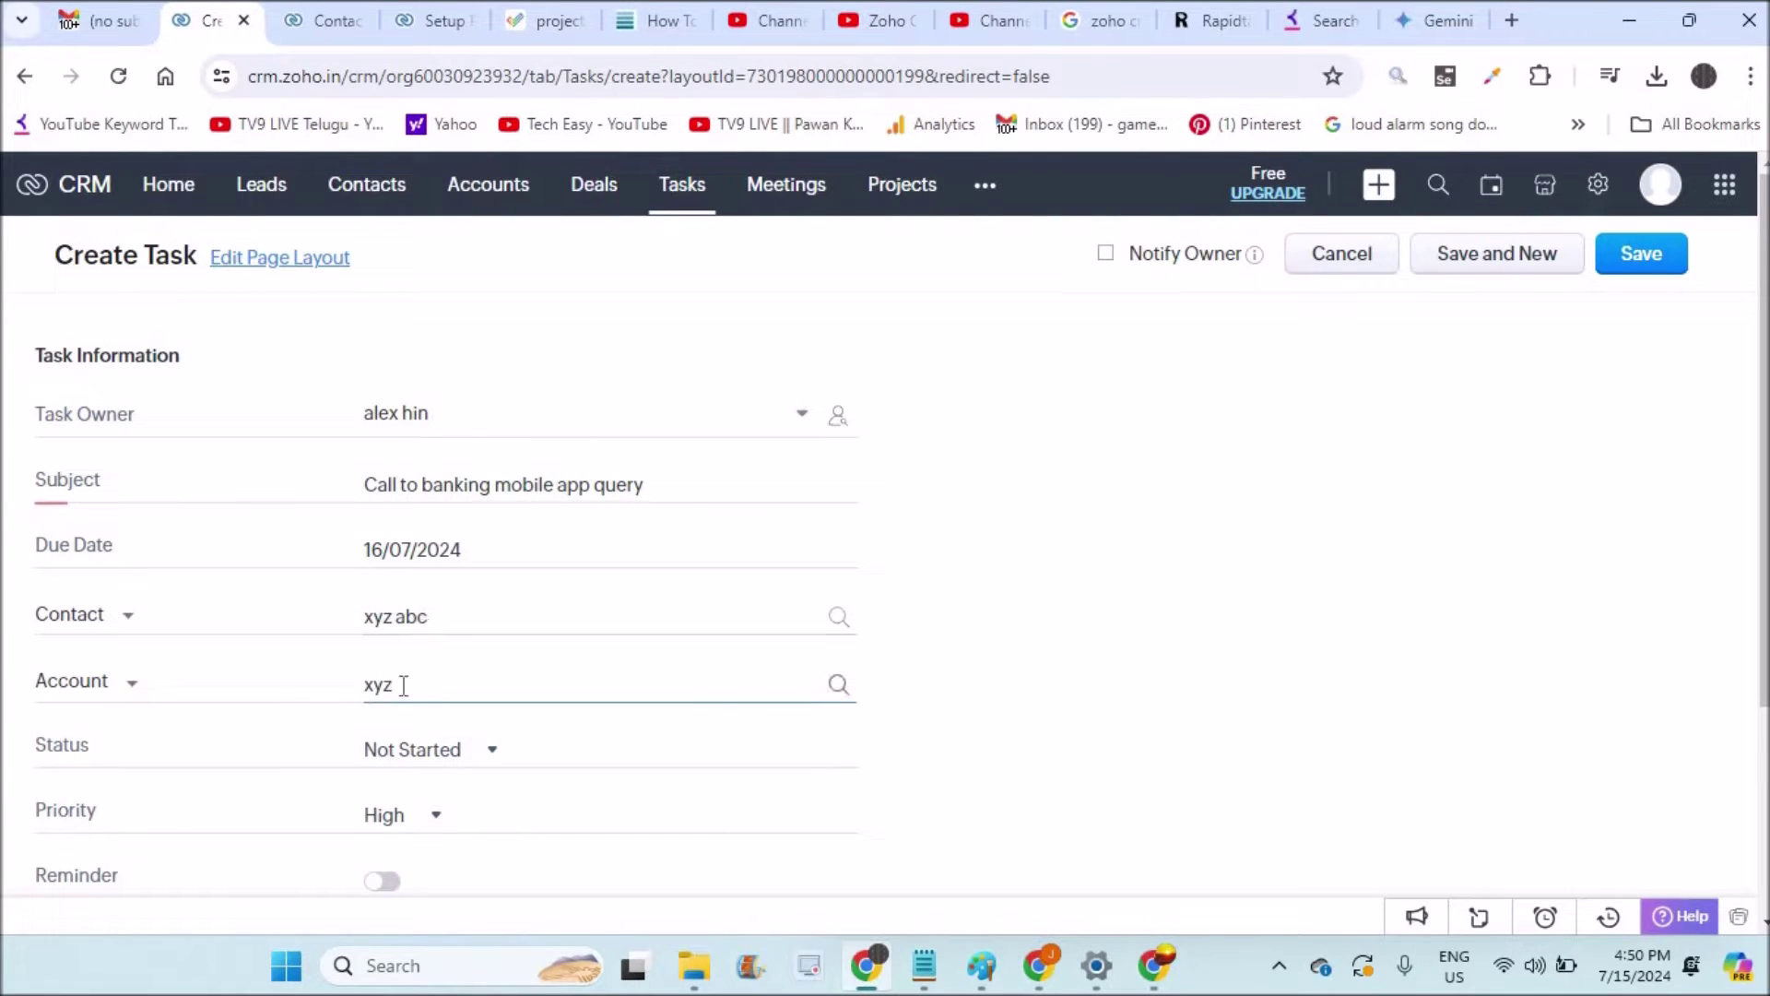
Change the new task's status from Not Started to In Progress.
left_click(464, 755)
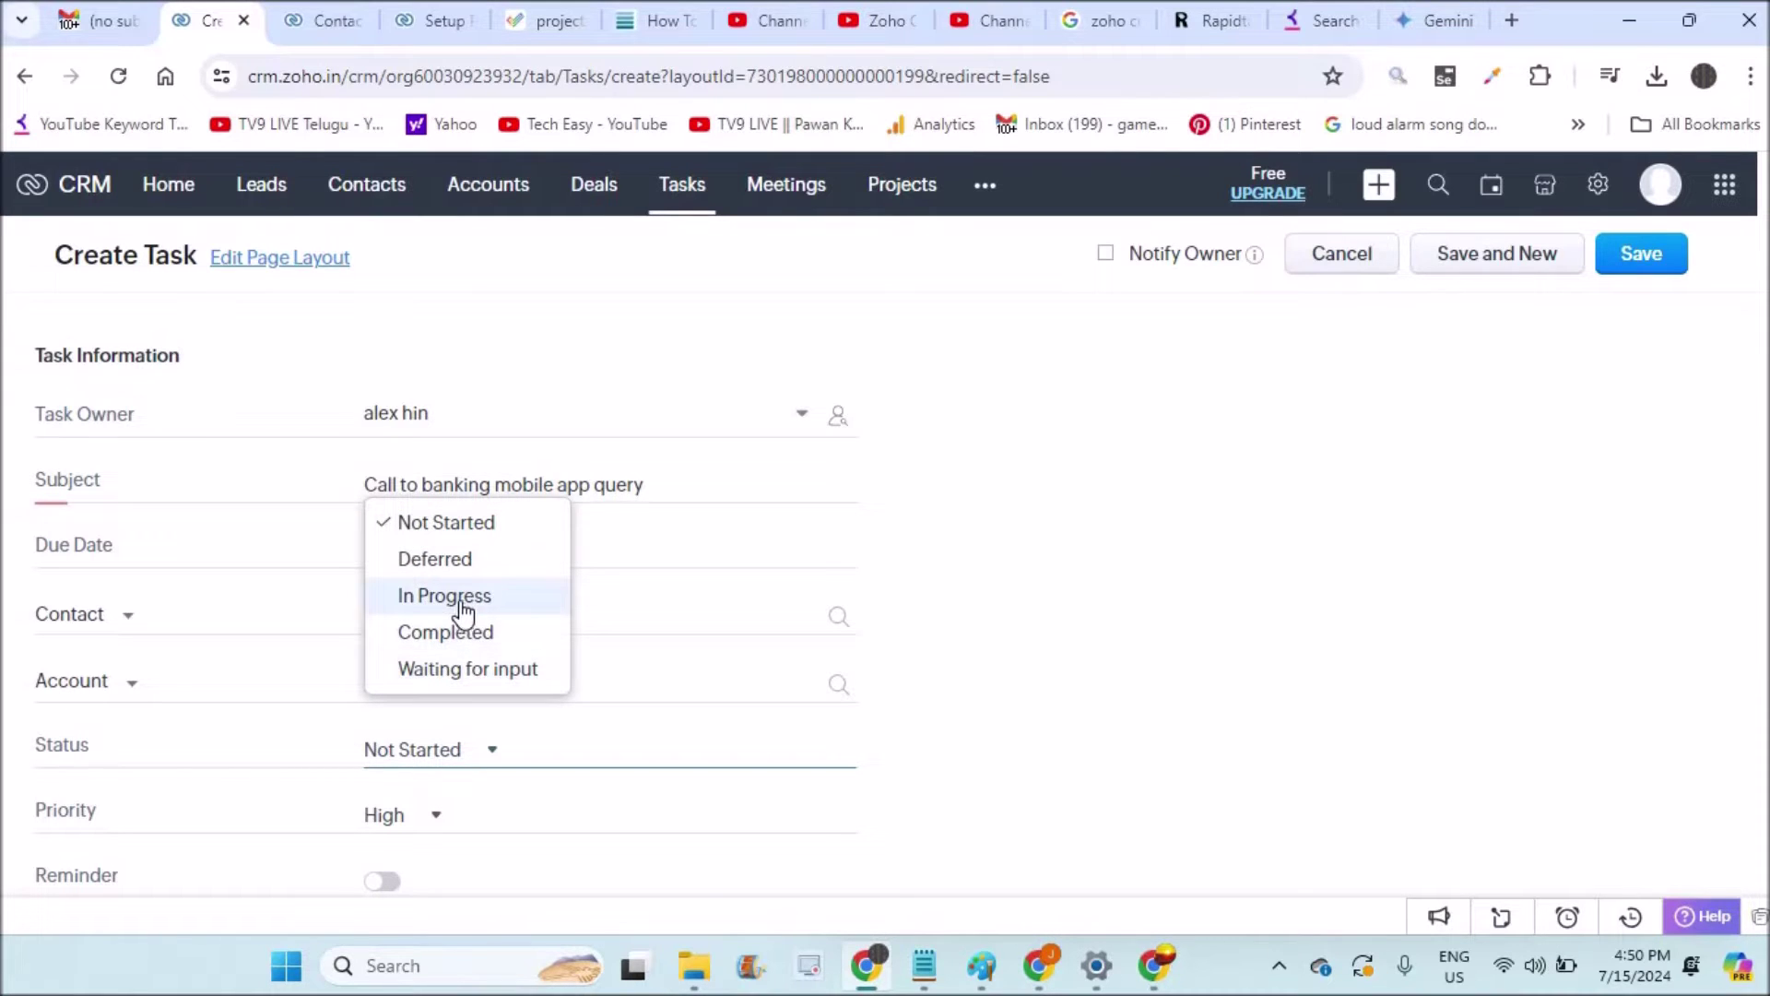
left_click(465, 610)
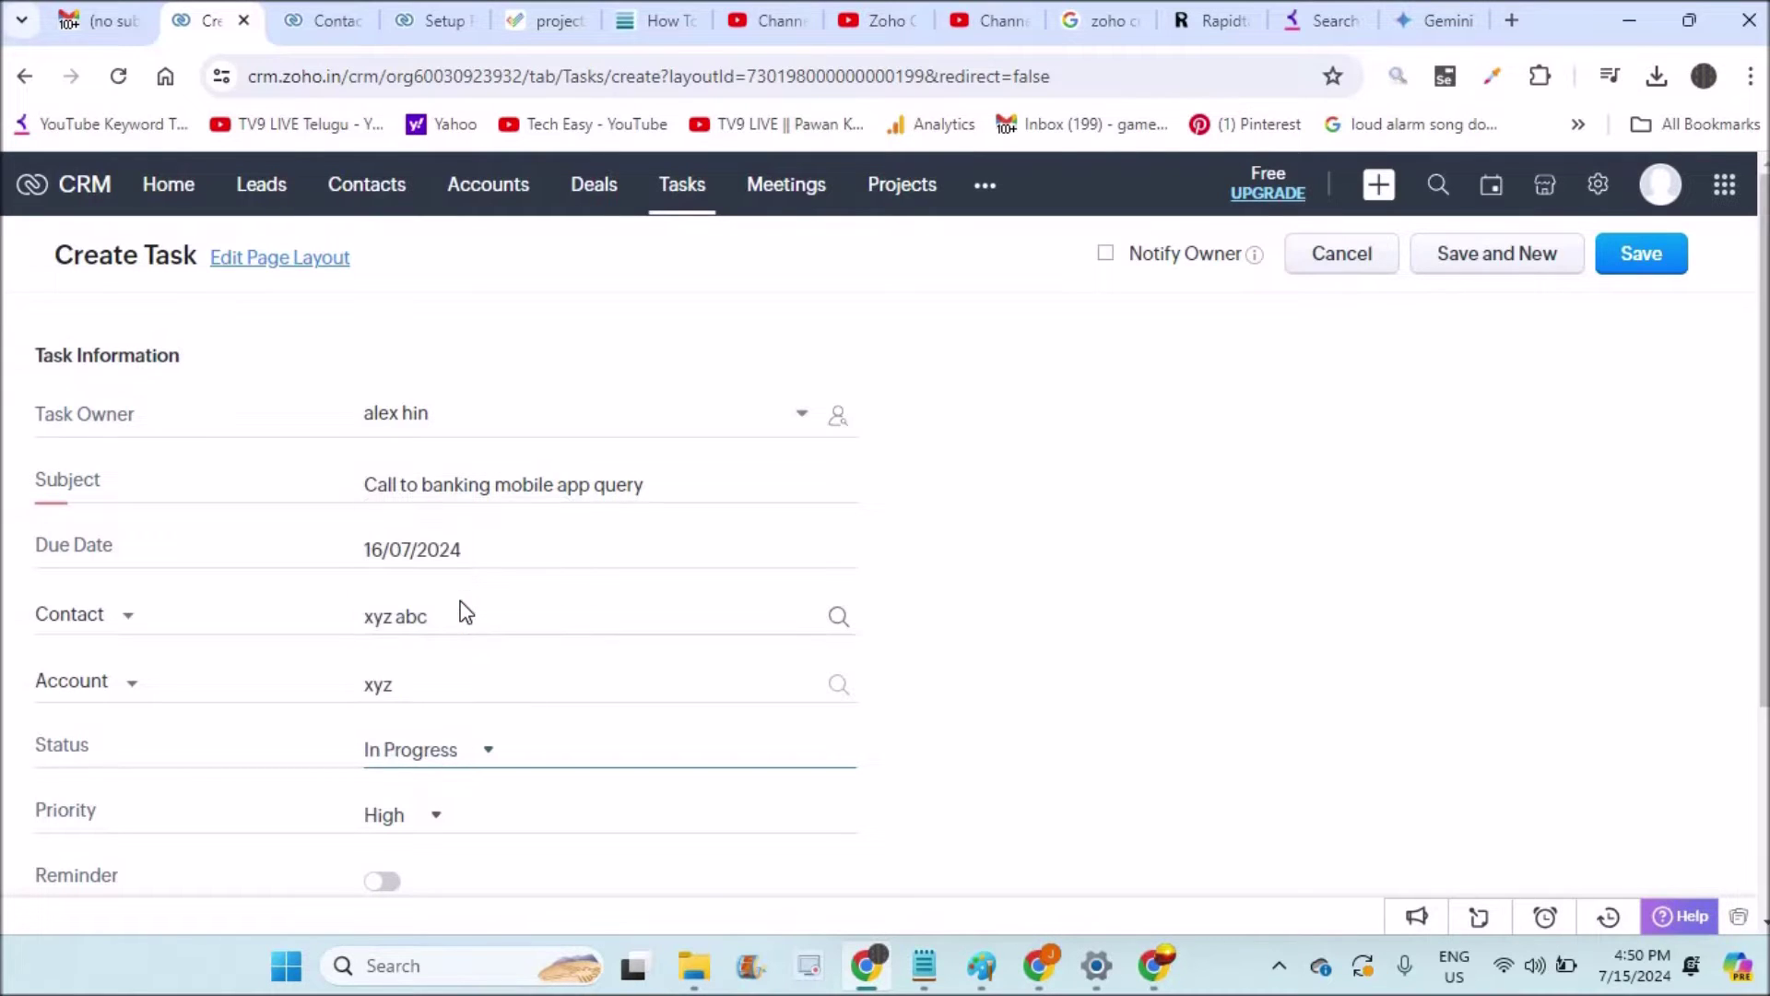
left_click(434, 823)
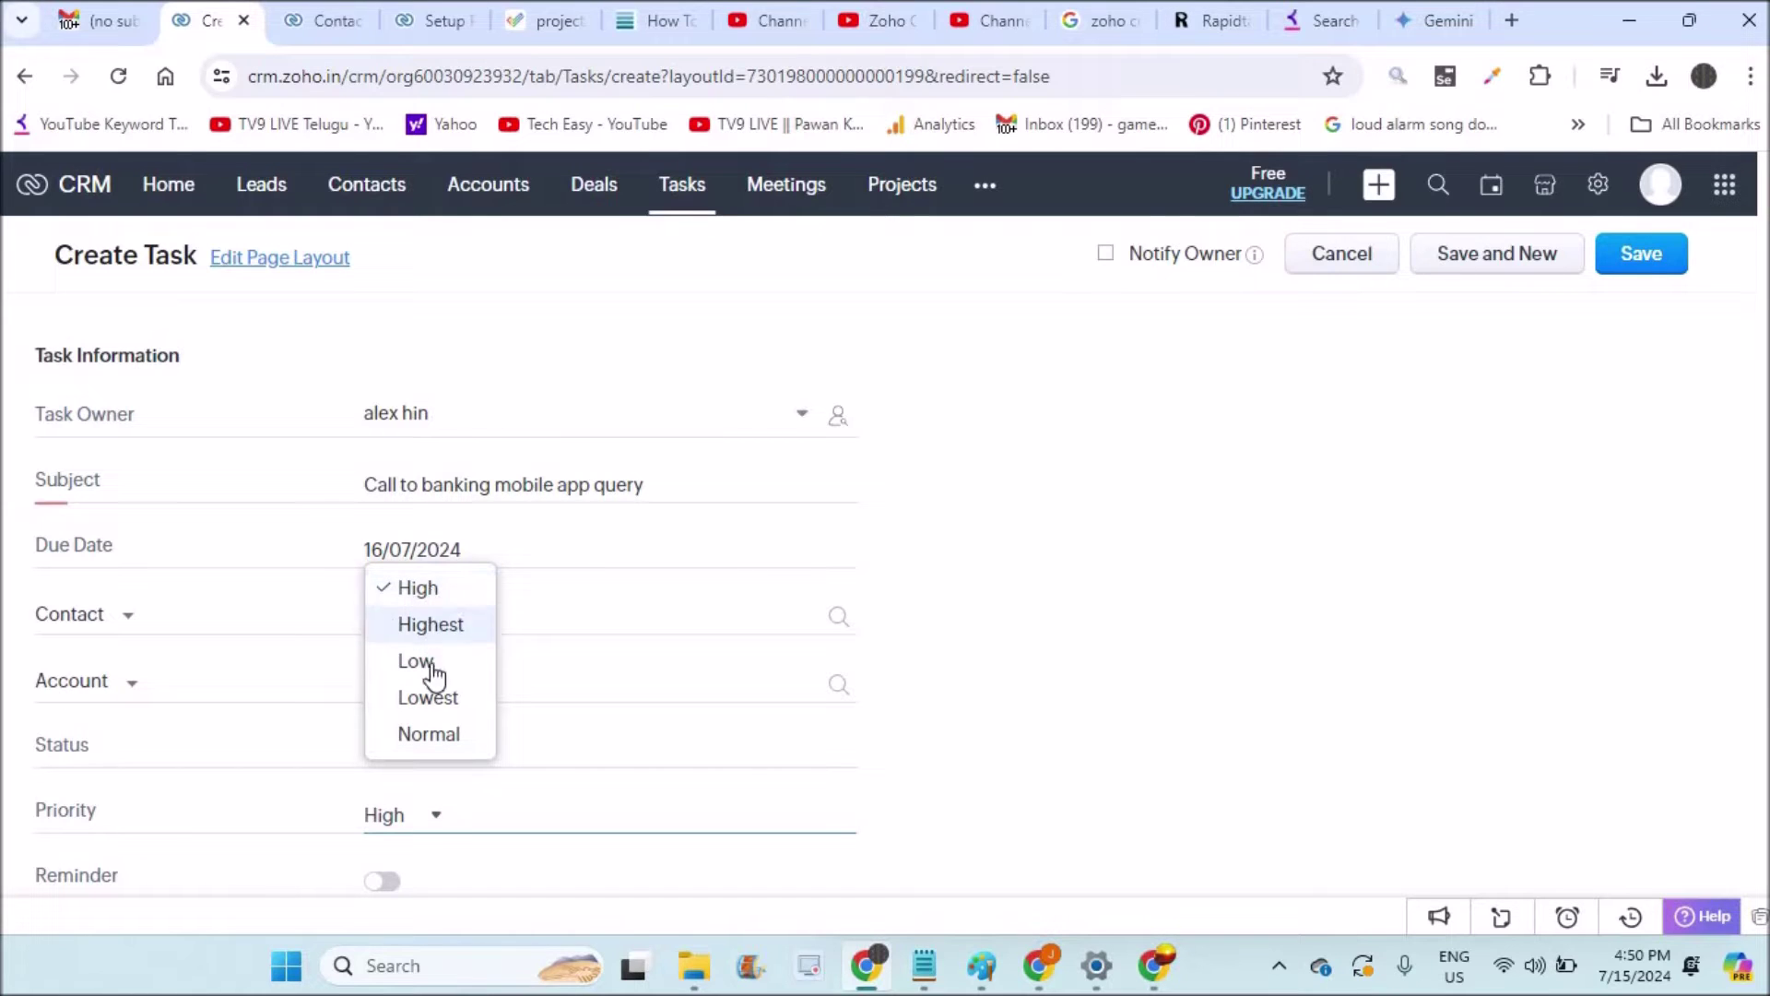
Keep priority at High and toggle the 16/07/2024 reminder, confirming its pop-up.
left_click(436, 608)
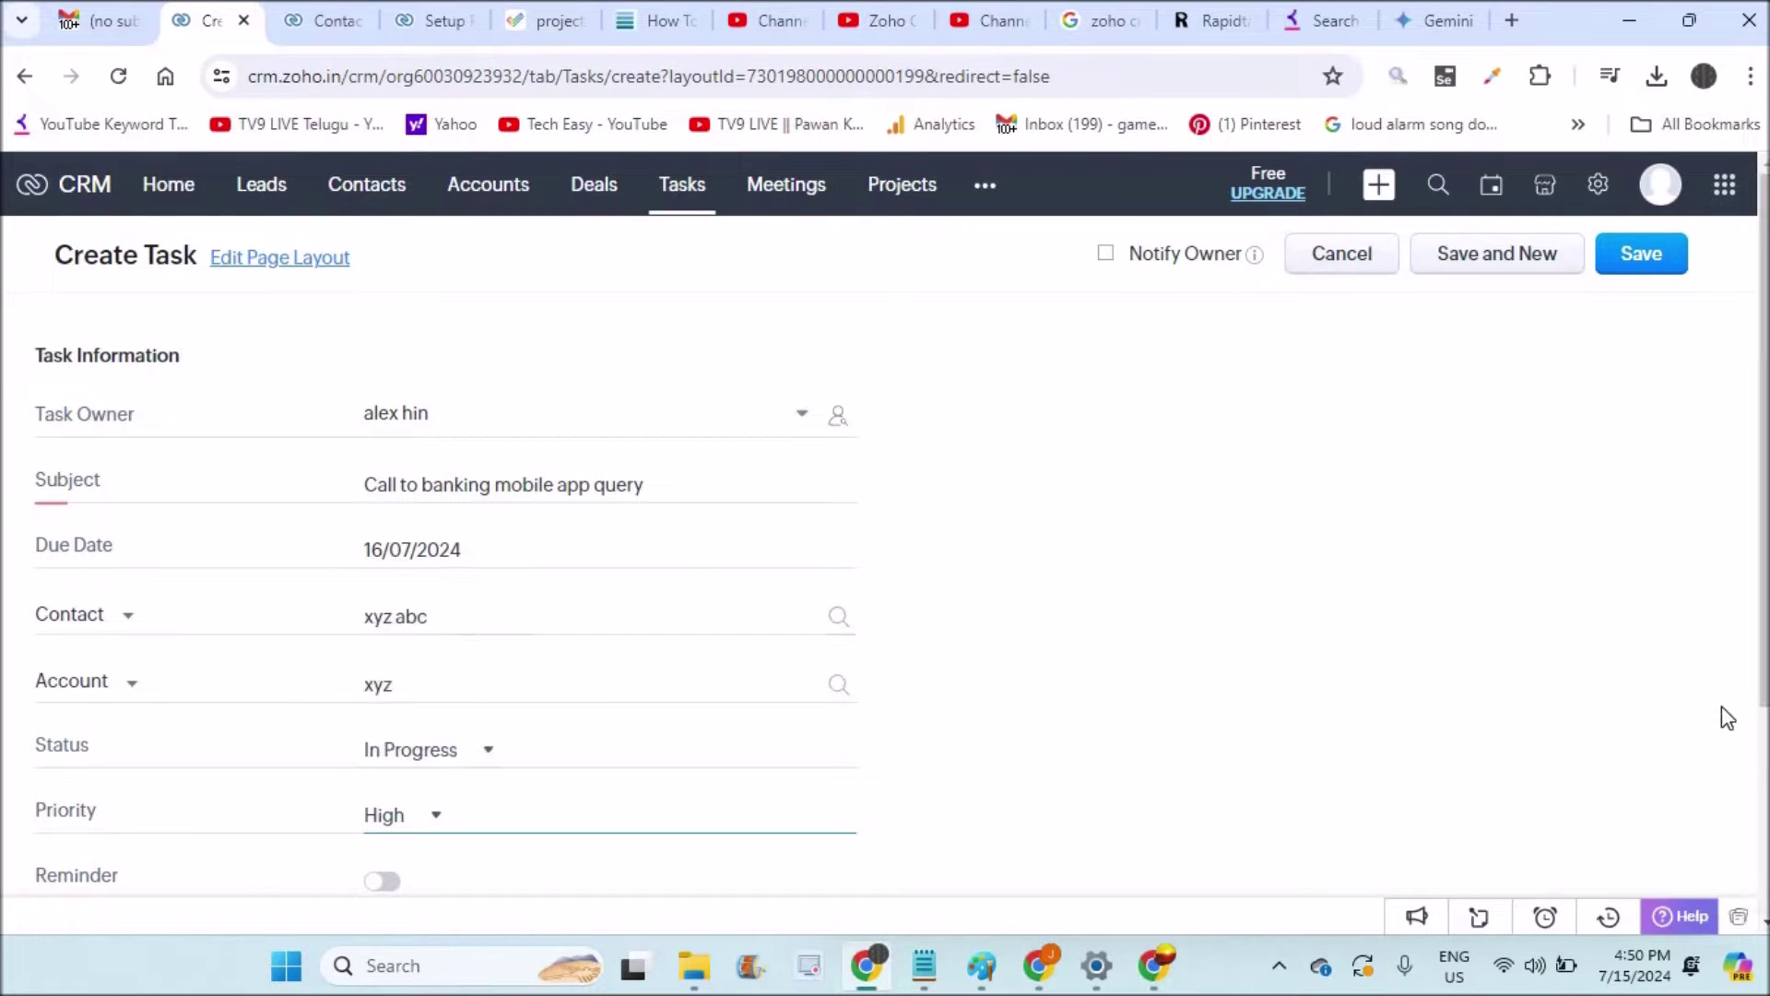
scroll(1764, 701, "down", 3)
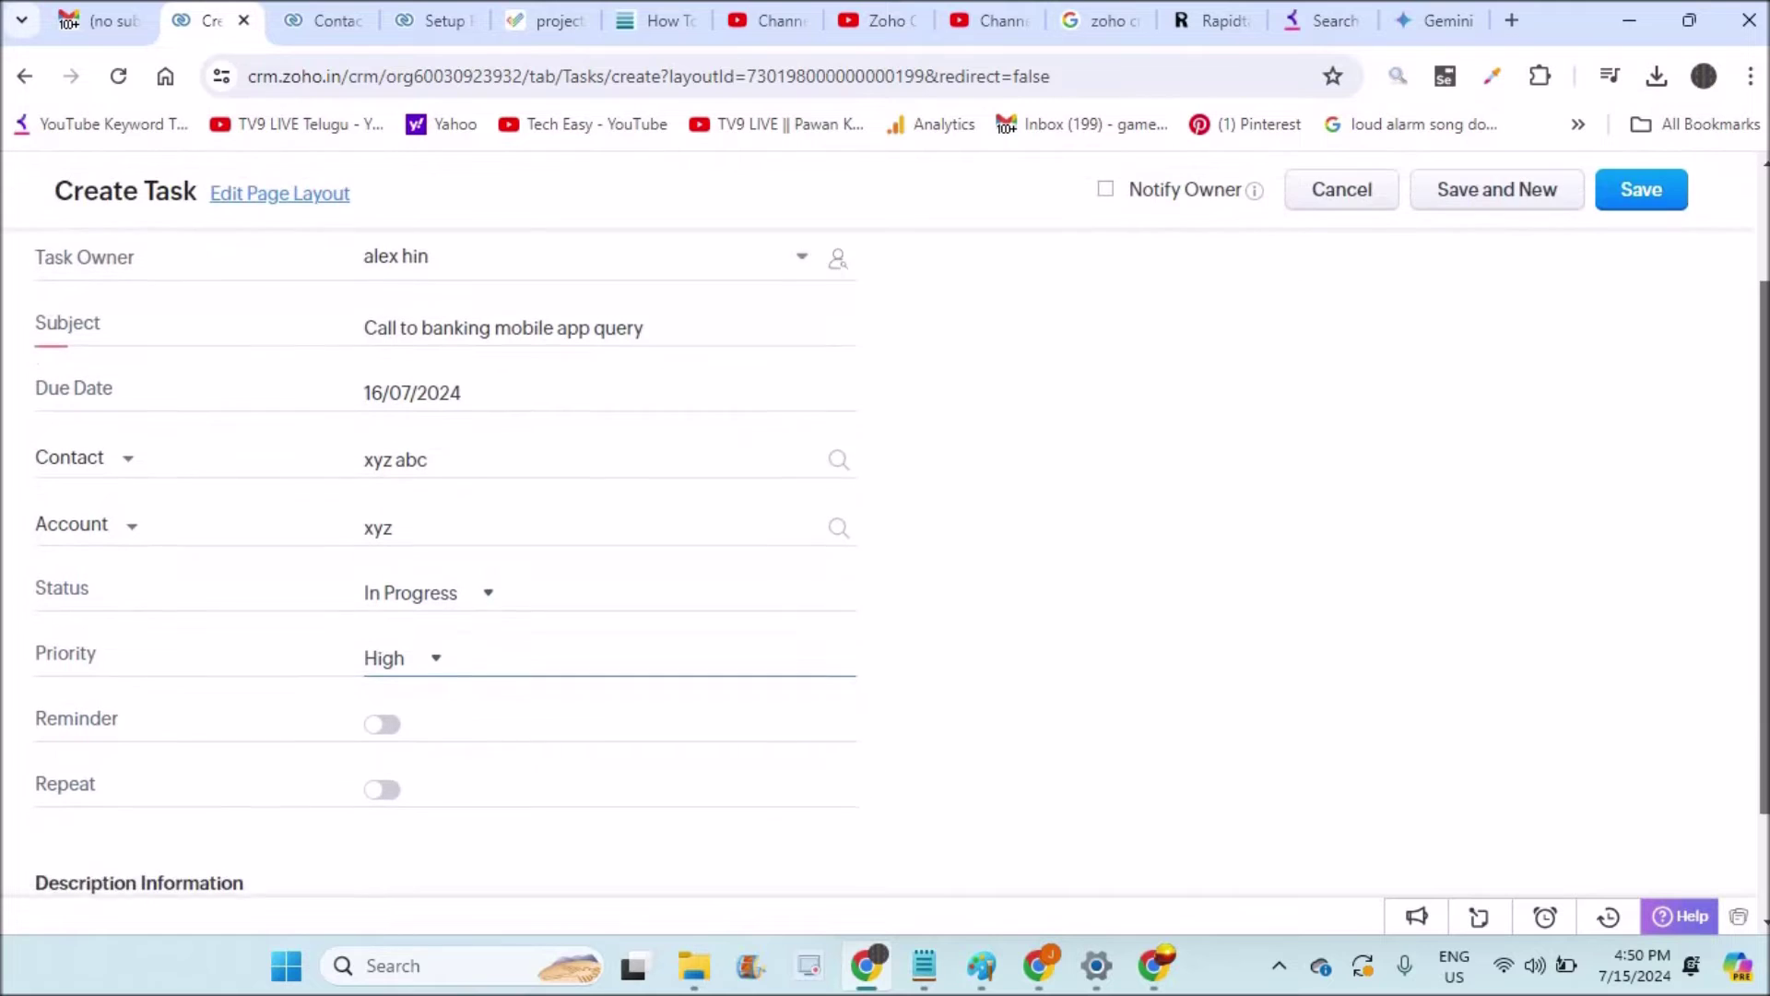
left_click(381, 607)
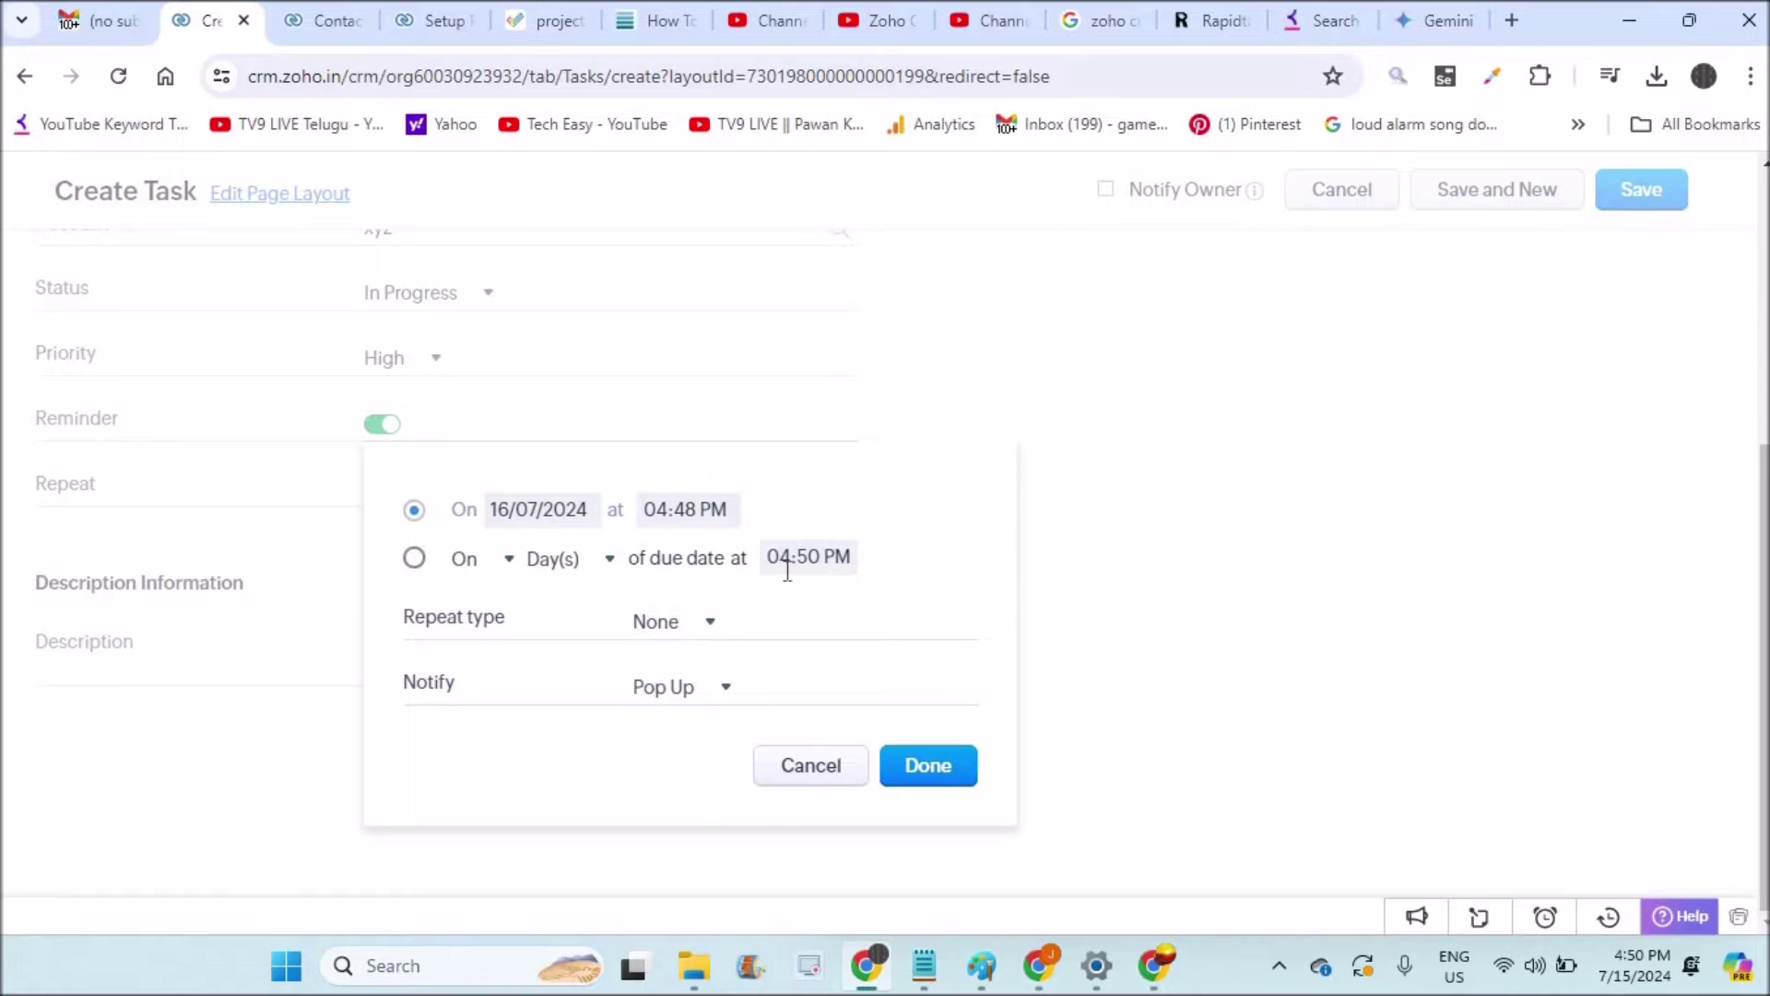
left_click(928, 767)
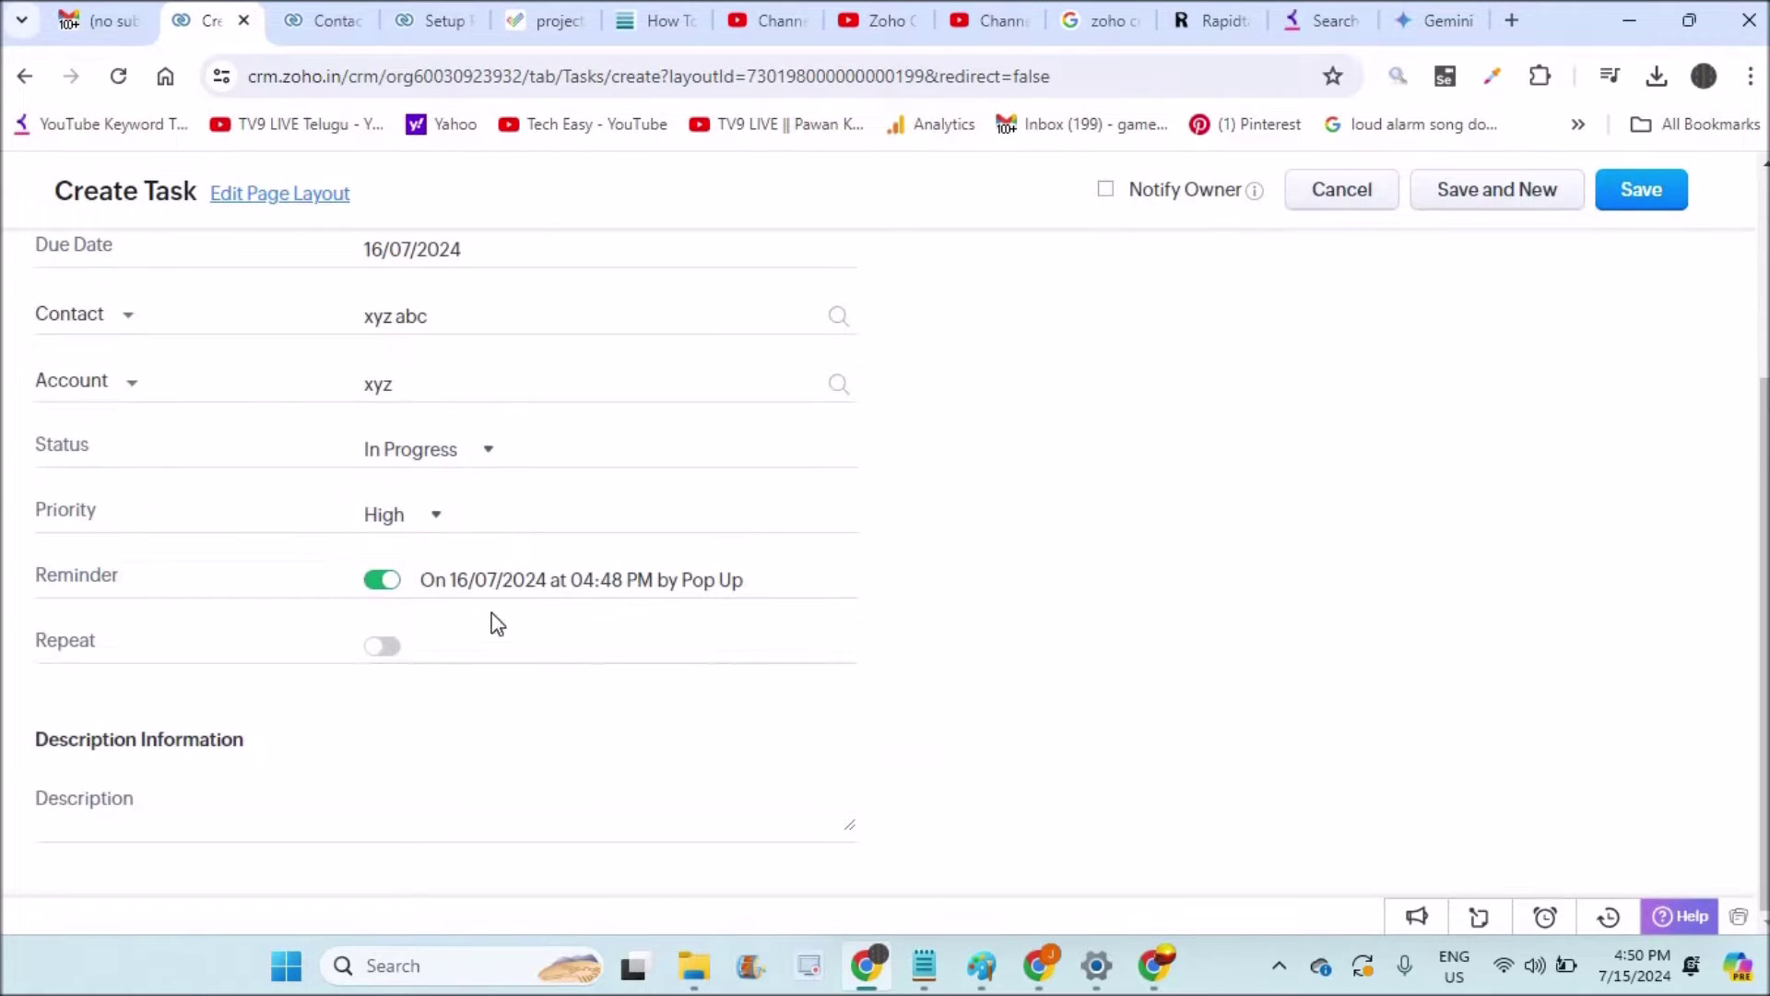
Turn Repeat on with a Daily schedule and no end date.
left_click(382, 646)
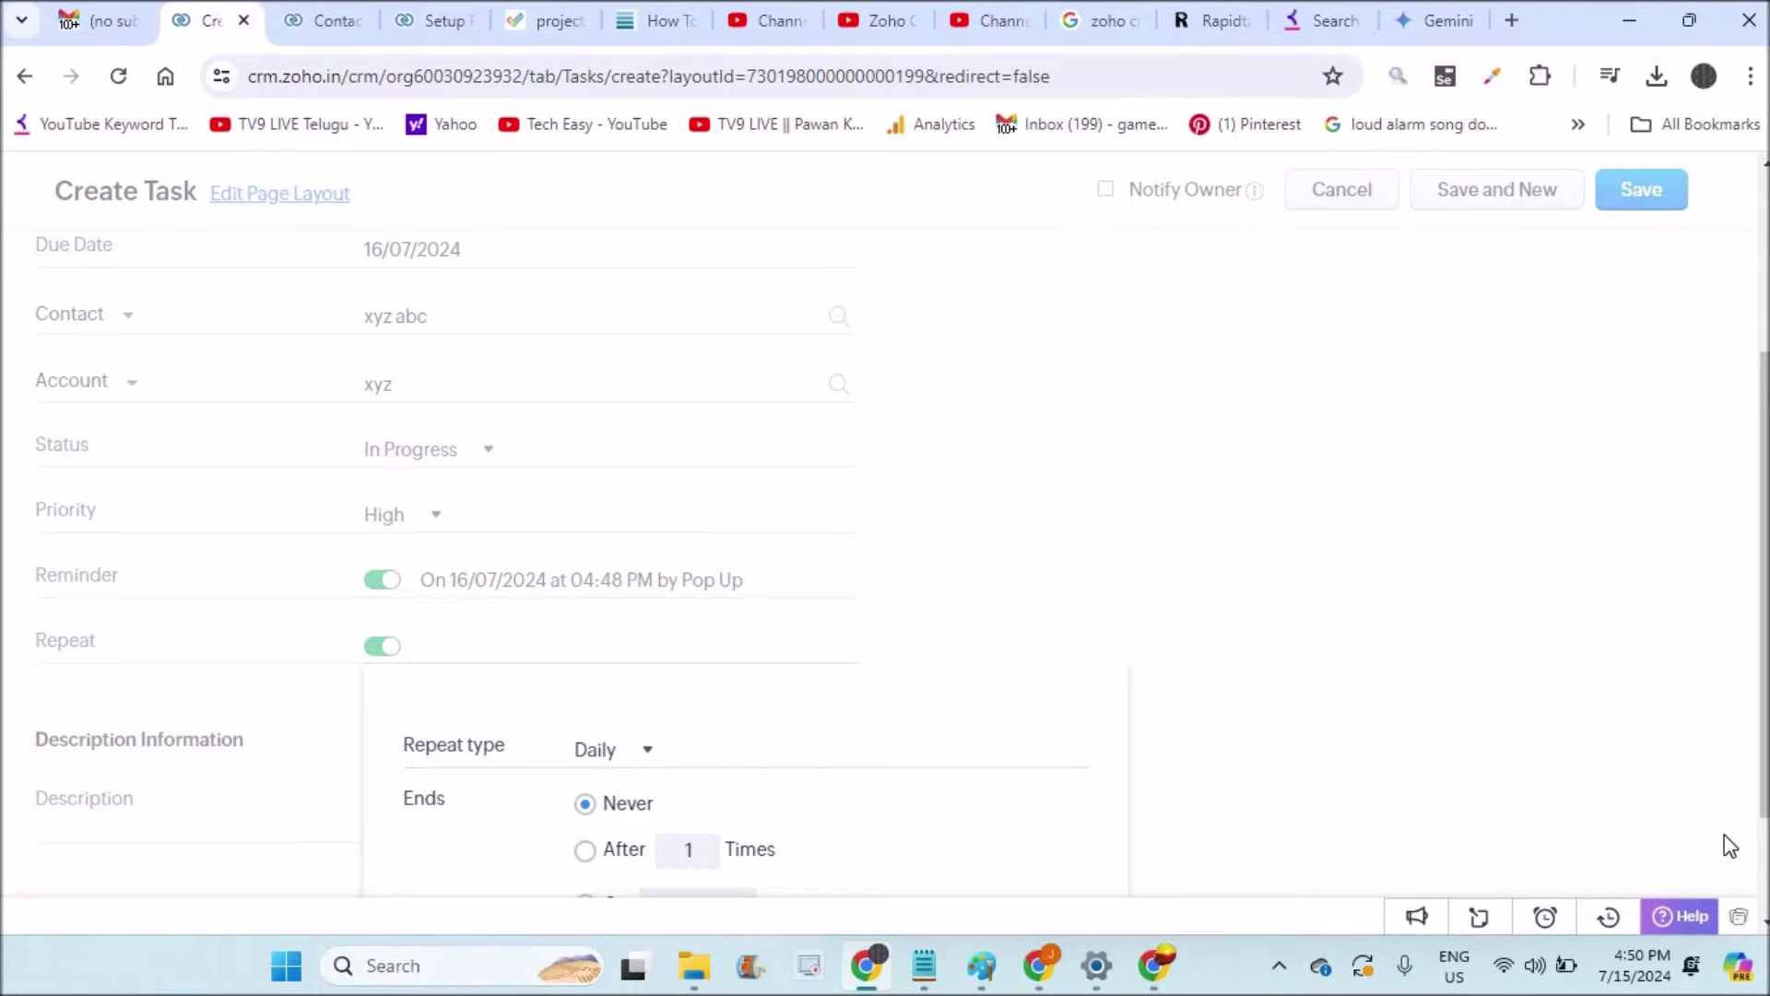
scroll(1751, 830, "down", 2)
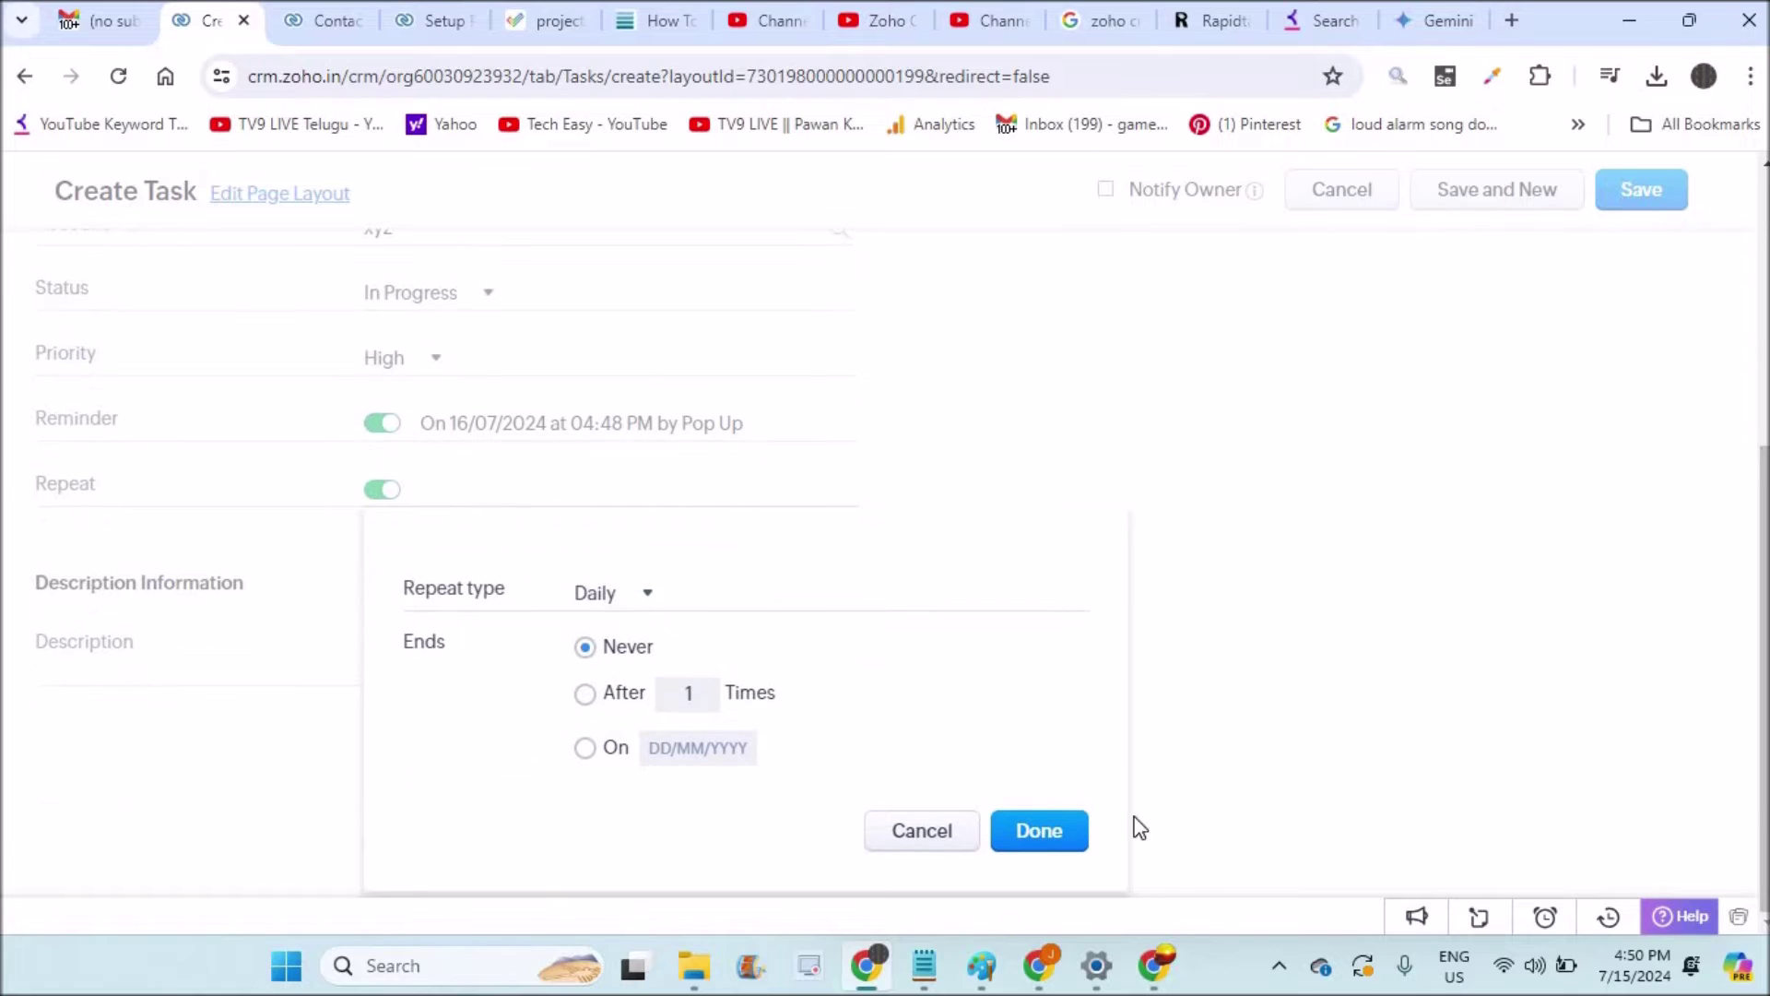
left_click(626, 605)
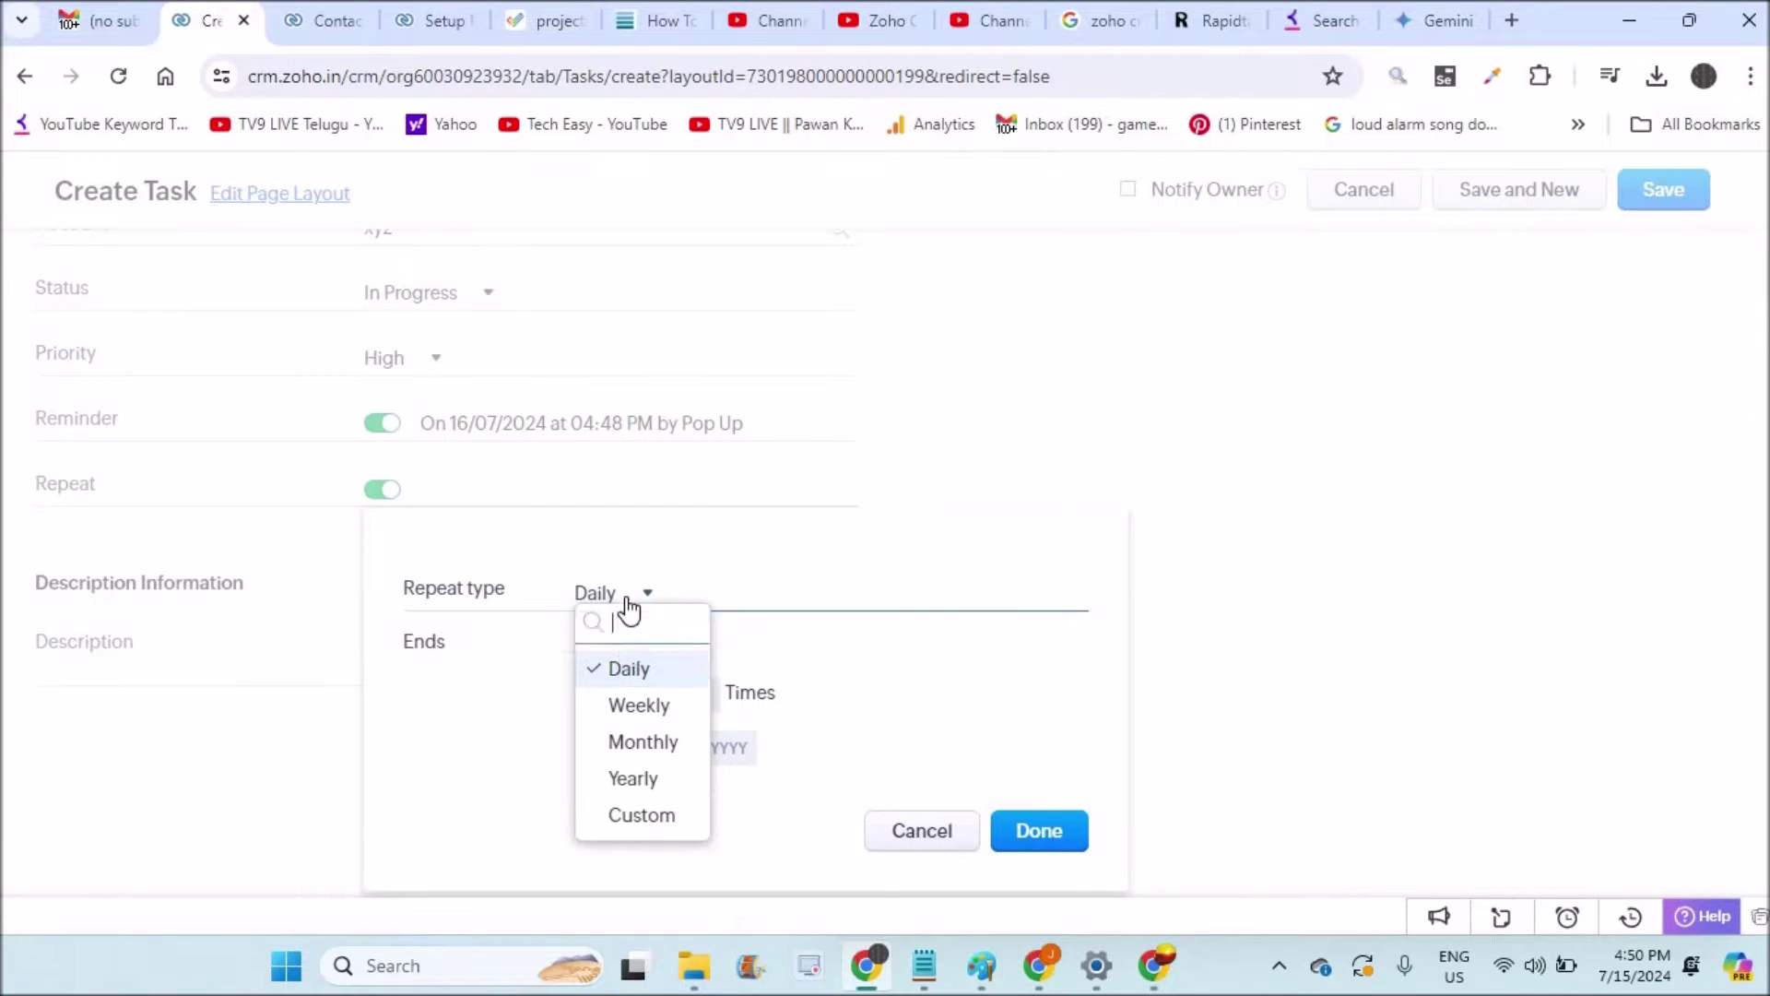
left_click(838, 559)
left_click(1040, 834)
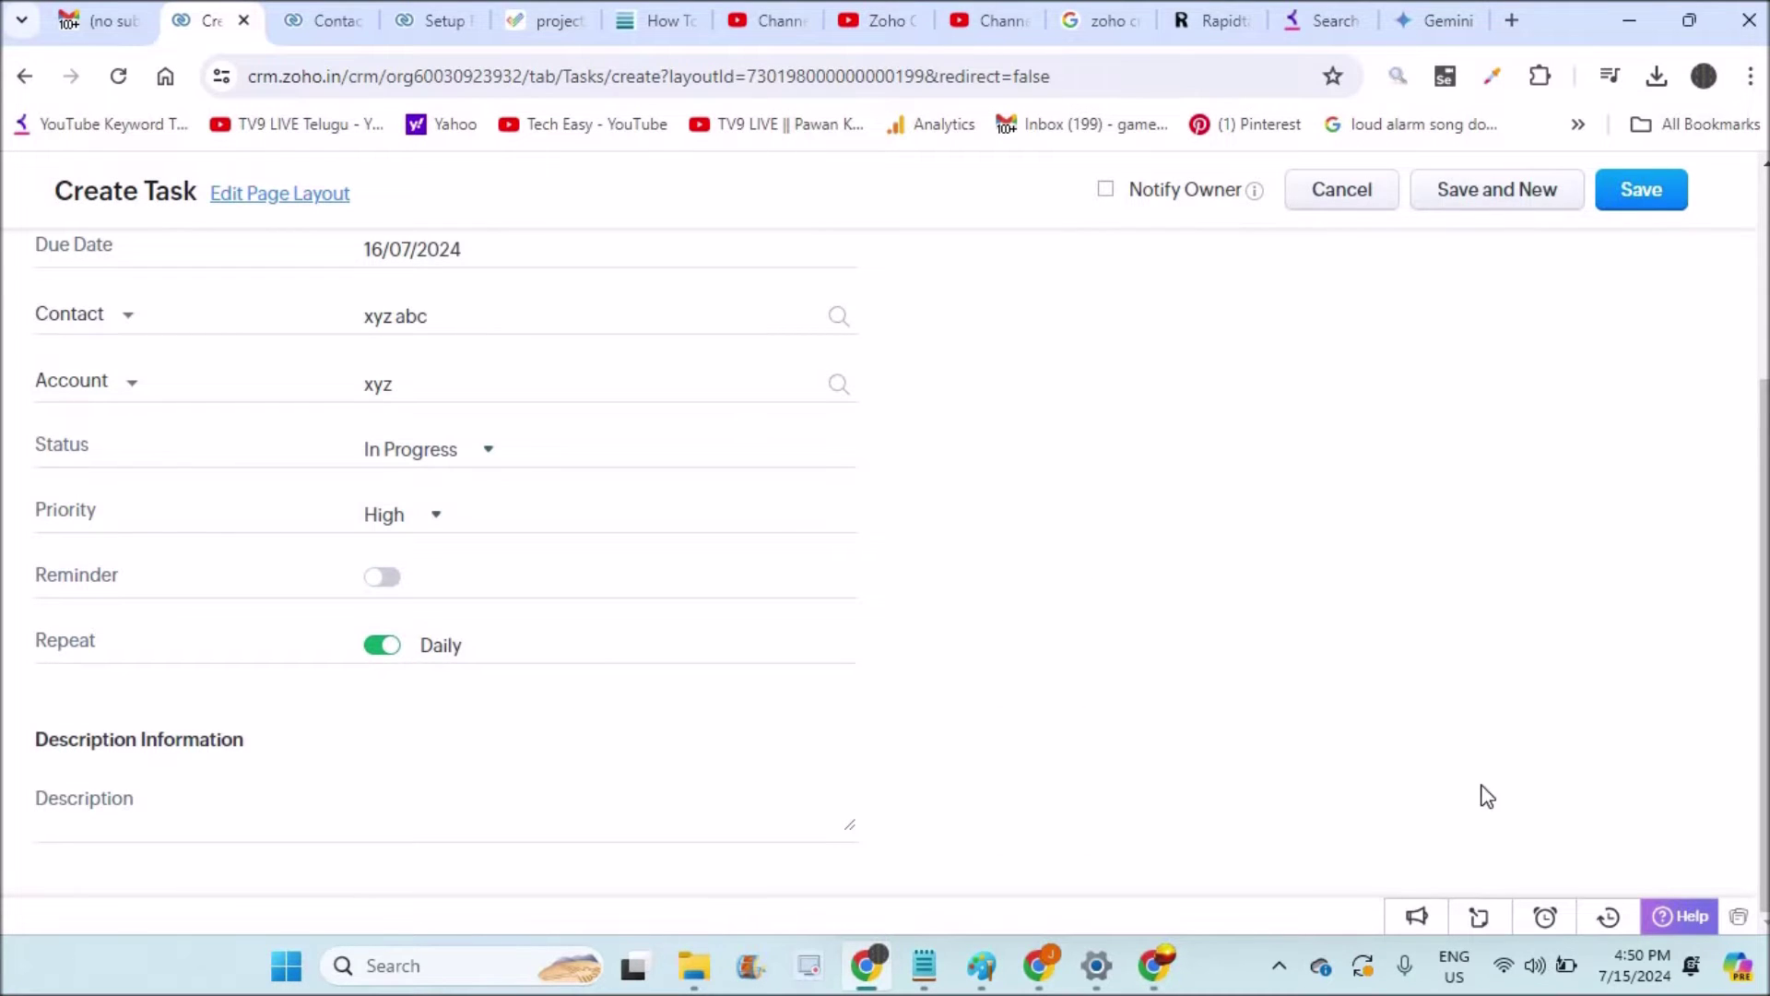
Add the description 'call person xyz abc to close the deal...', save the task, and go Home.
left_click(468, 833)
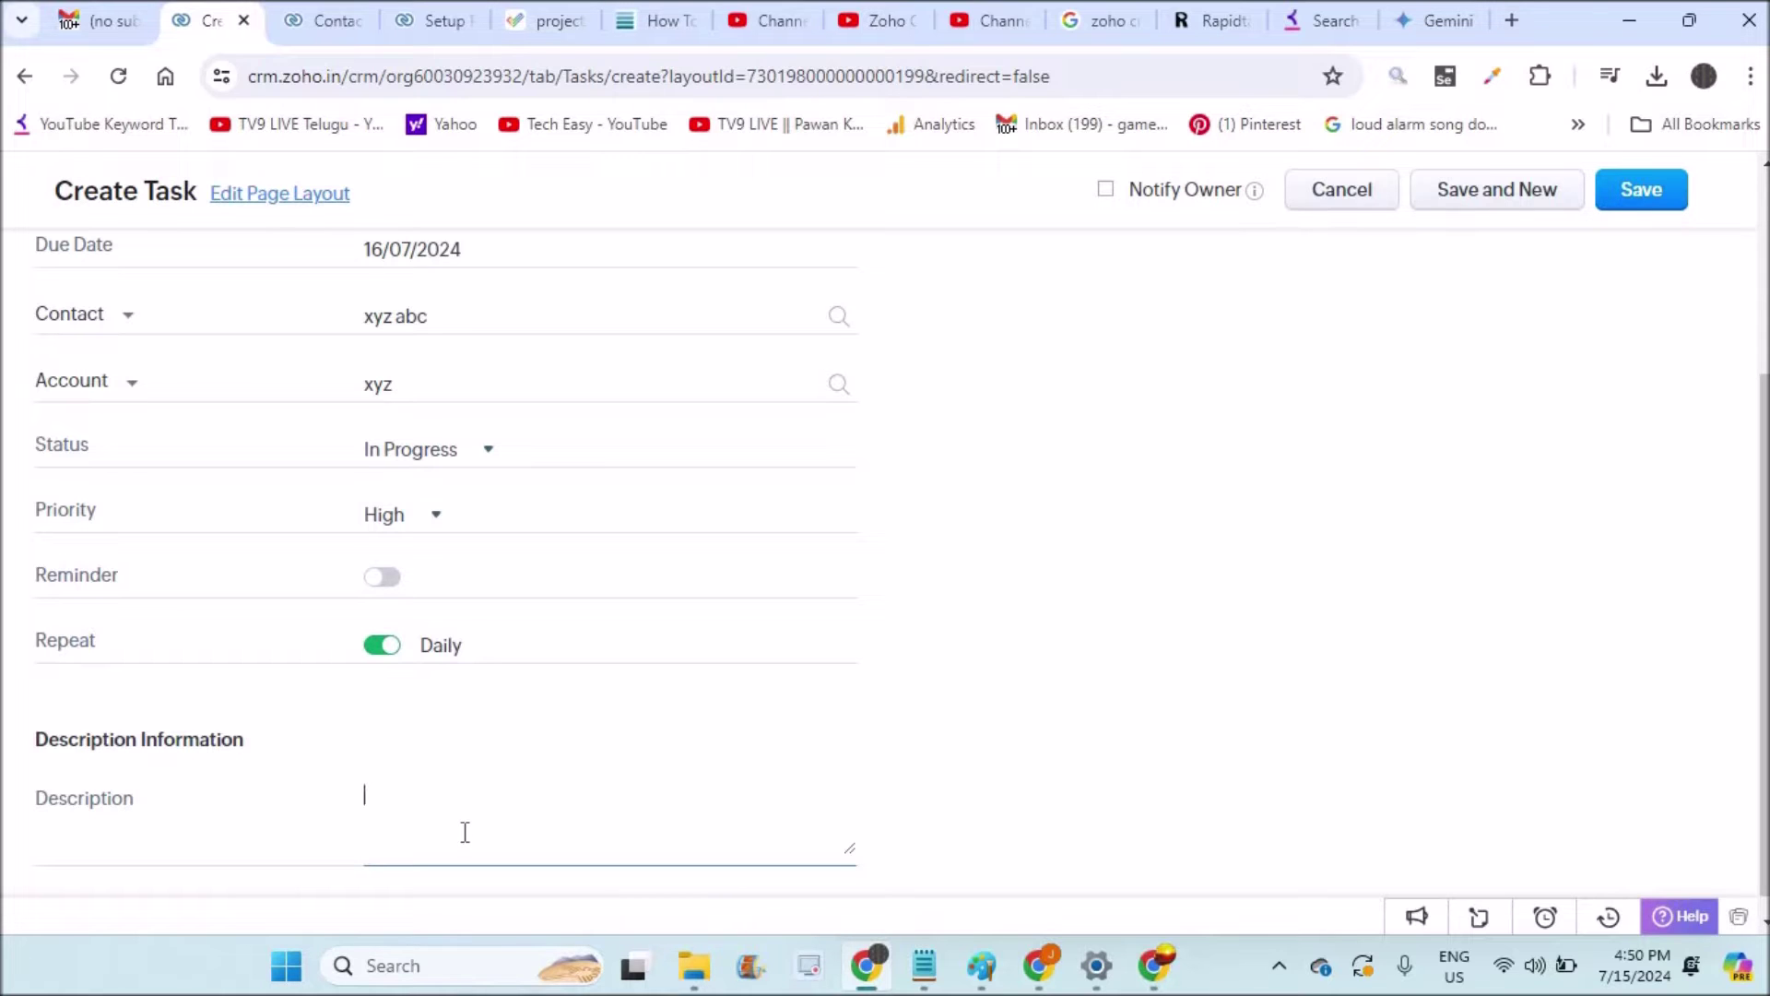
type("call person xyz abc to close the deal...")
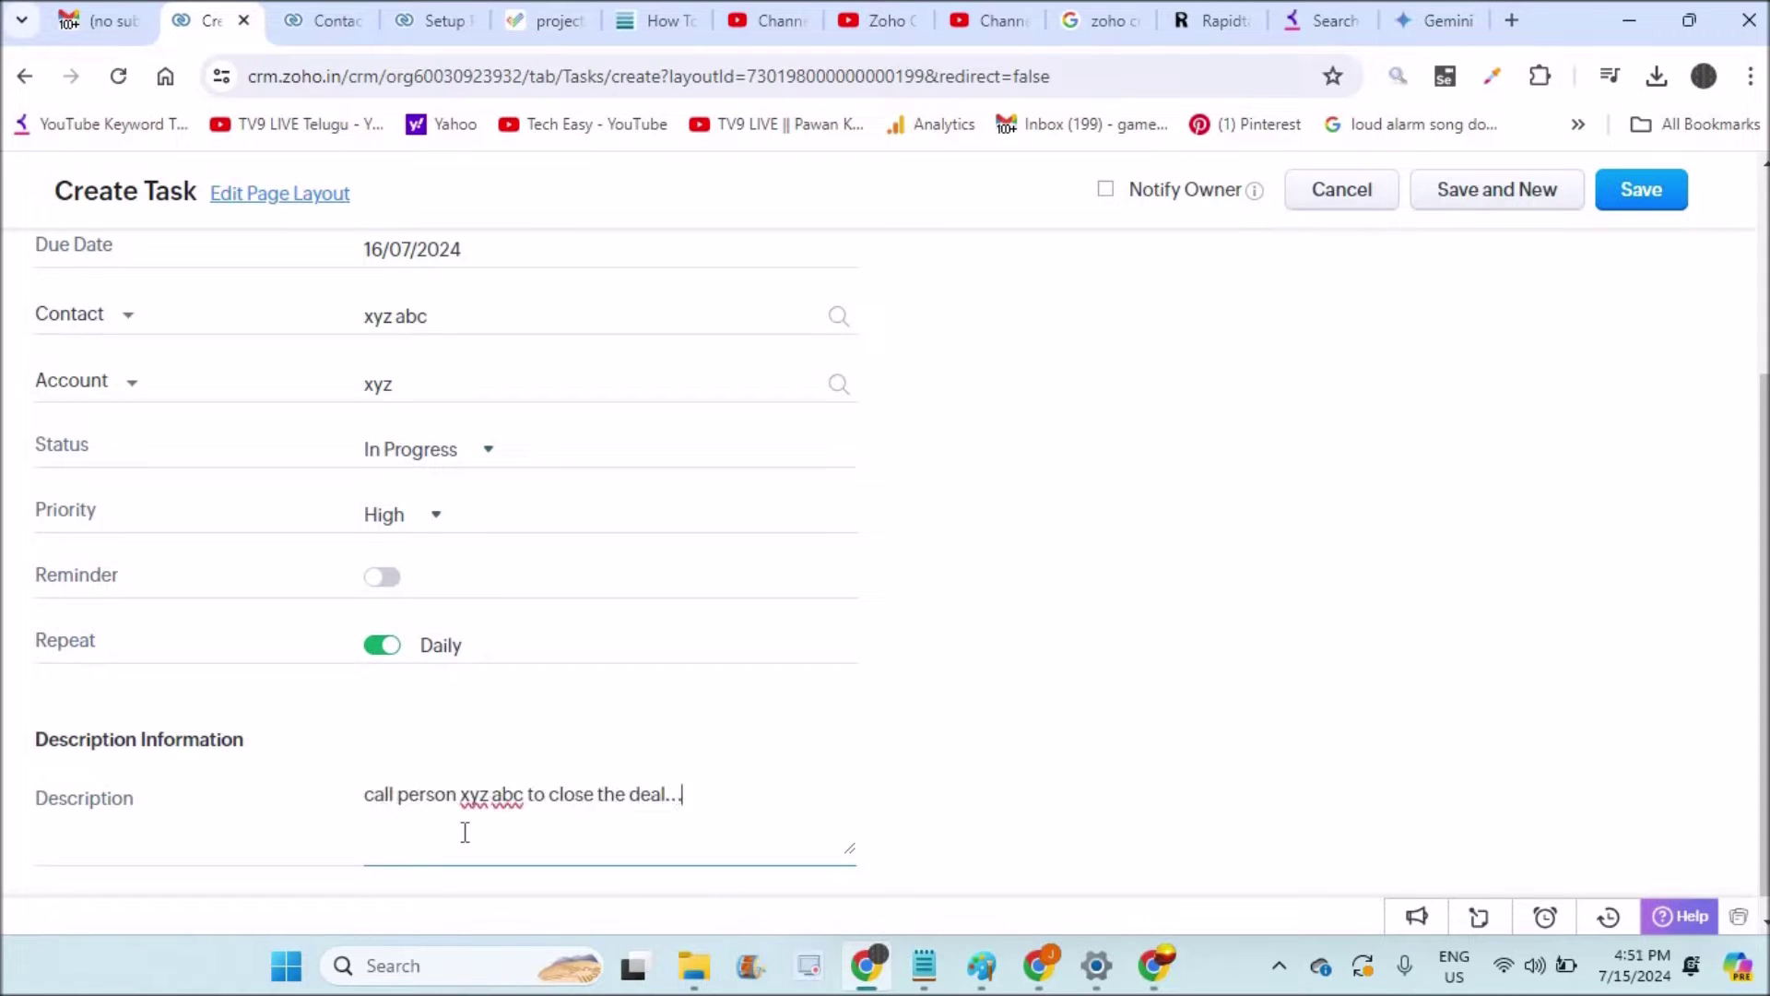
left_click(1638, 201)
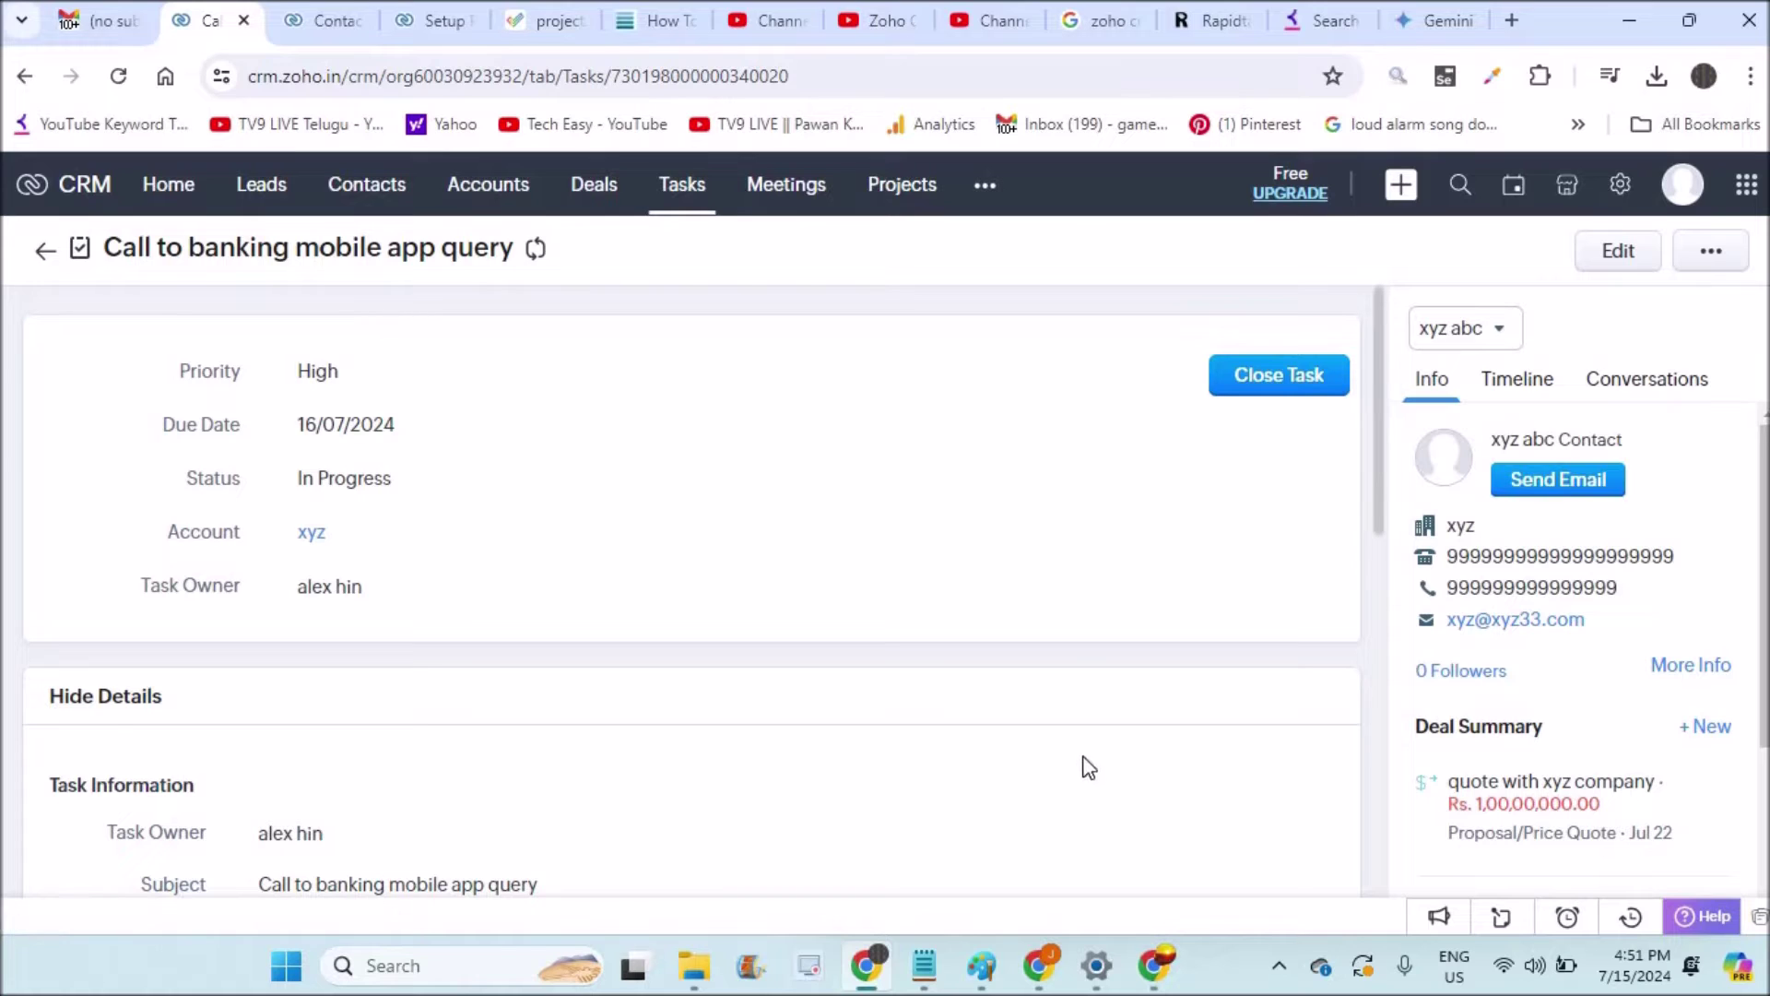
left_click(168, 187)
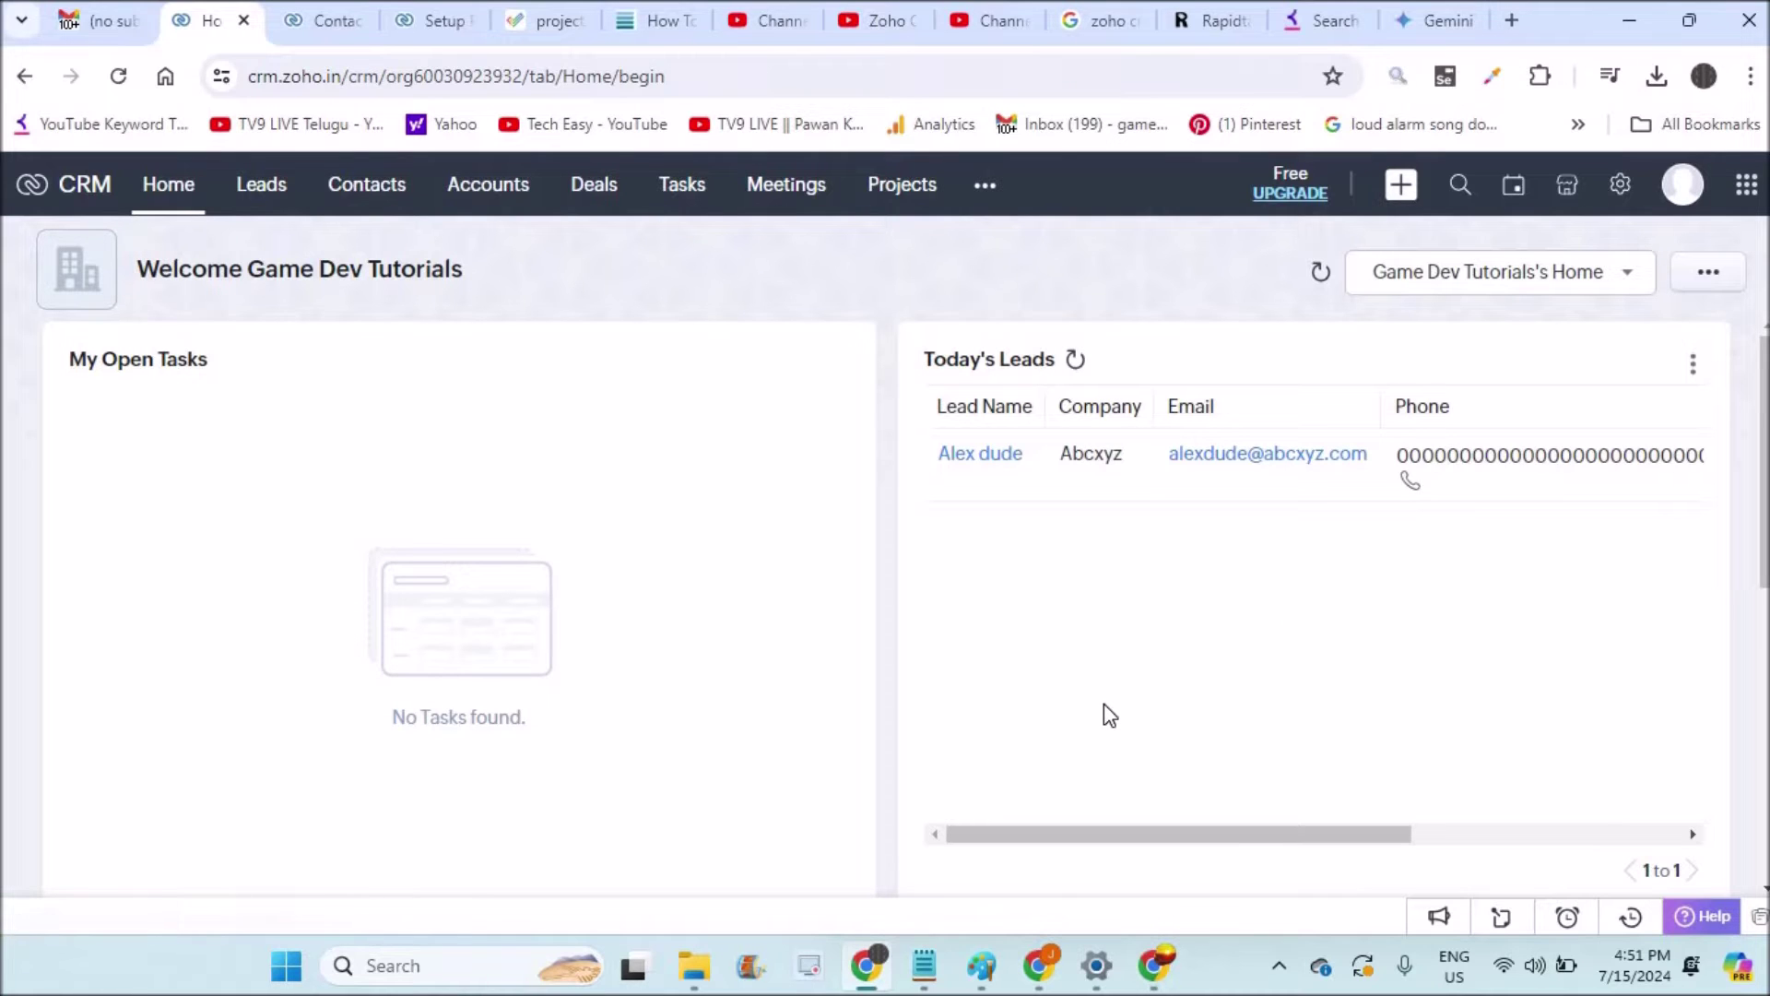
Open the Call to banking mobile app query task due 15/07/2025 from Pending Tasks.
scroll(885, 553, "down", 5)
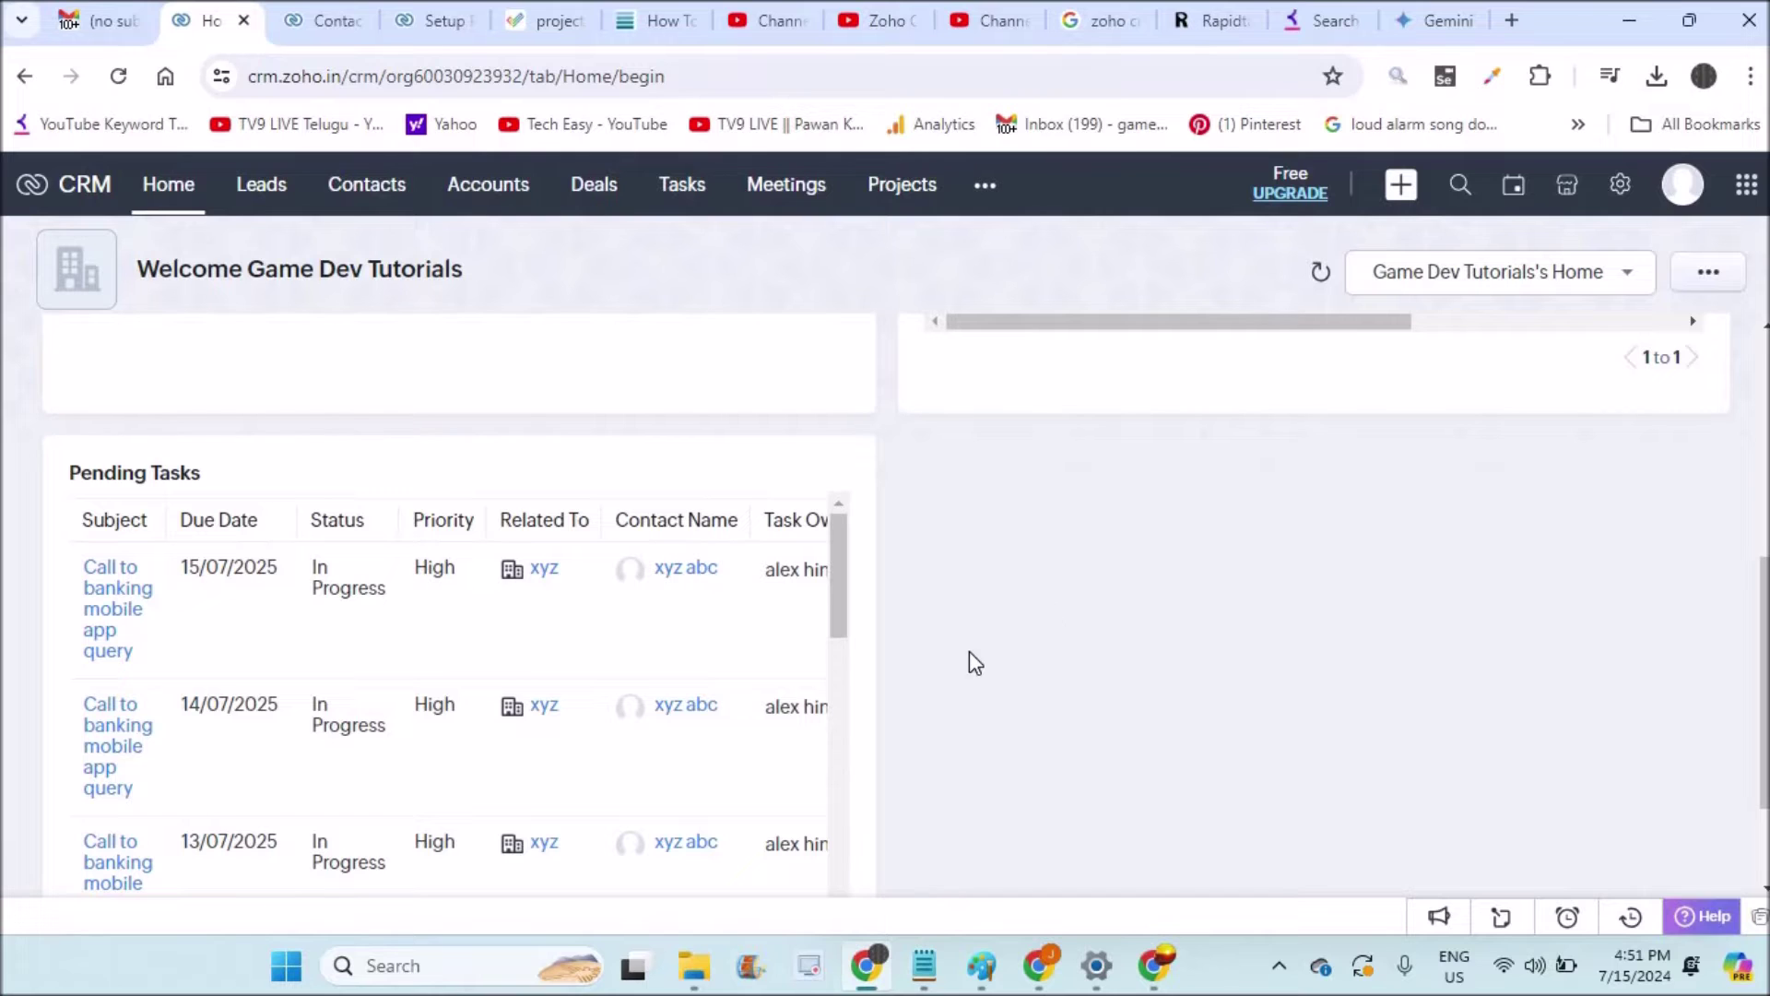
scroll(568, 615, "down", 2)
left_click(103, 783)
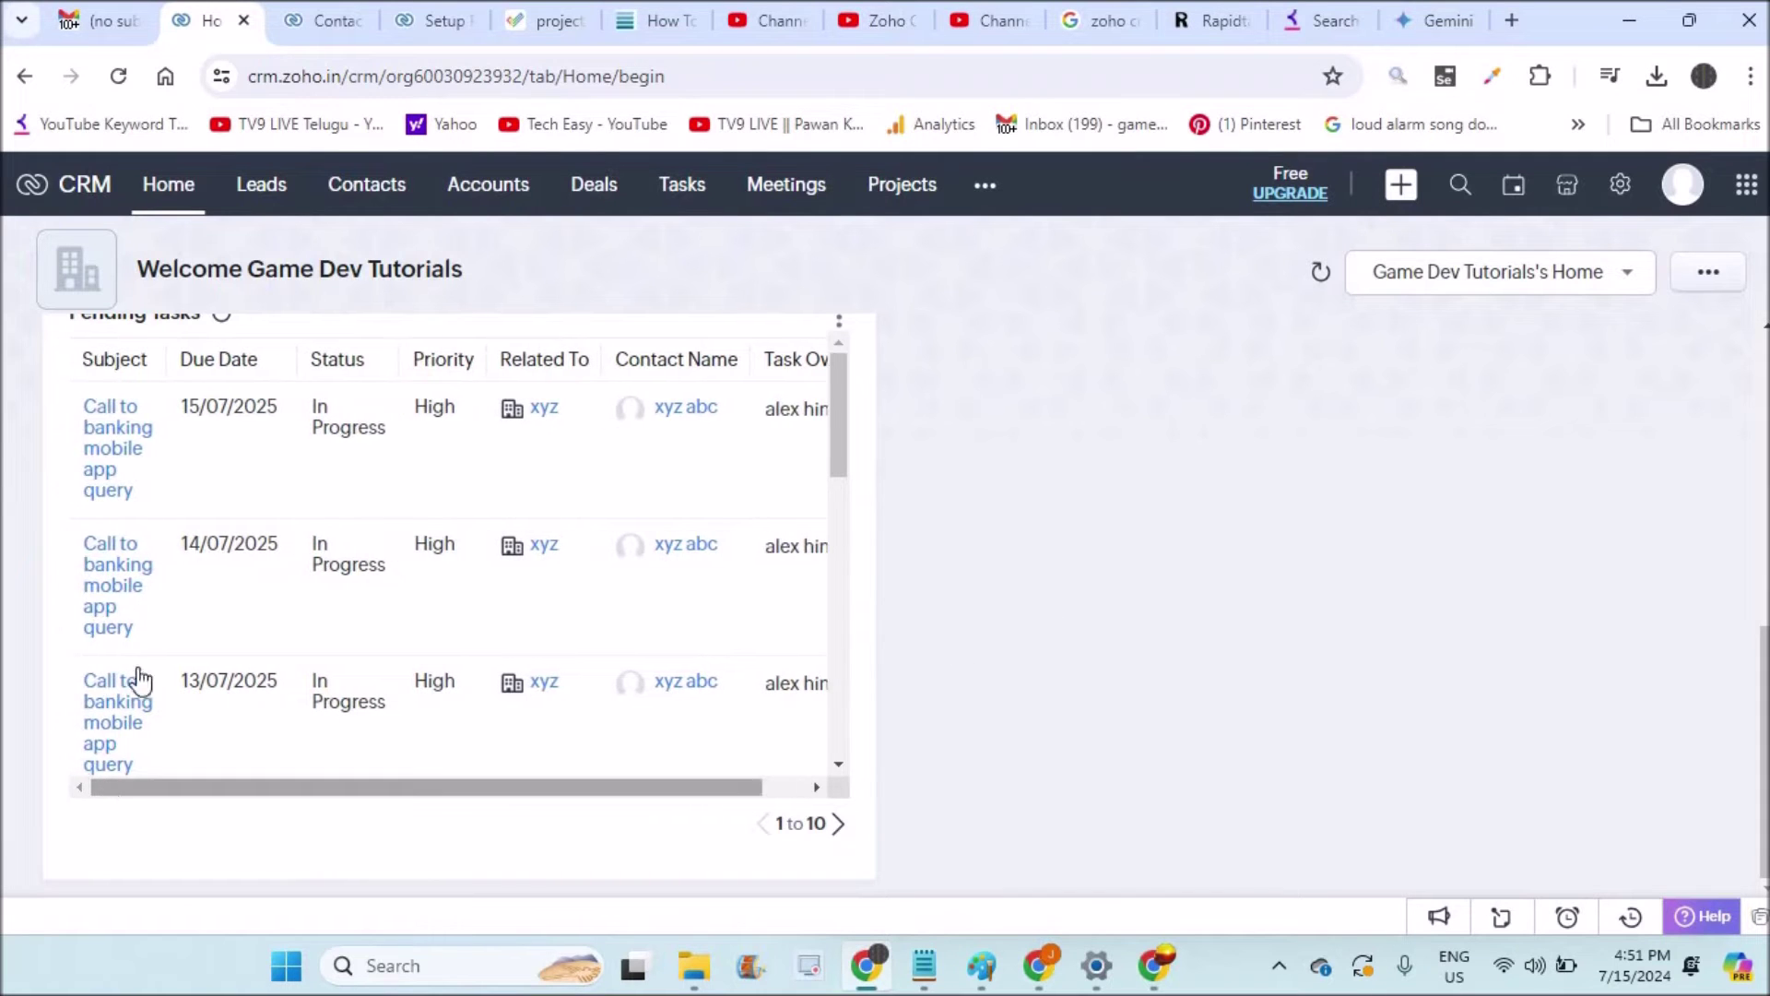
left_click(93, 458)
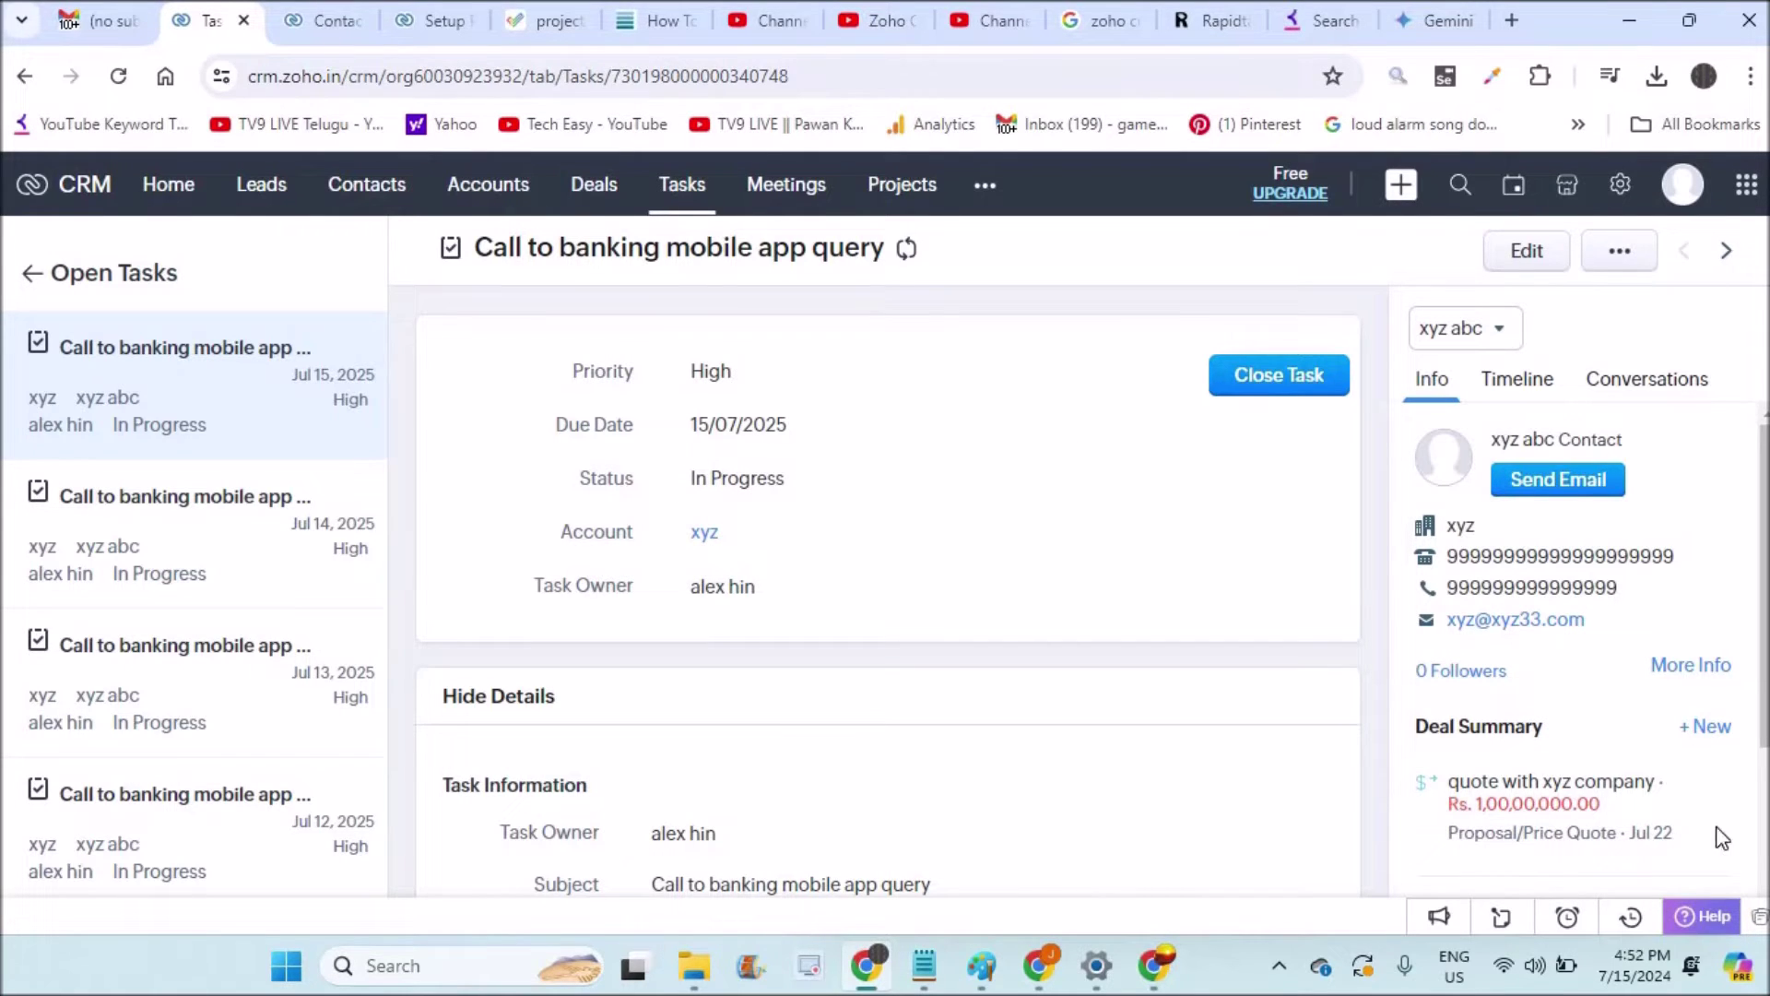
scroll(1765, 855, "down", 3)
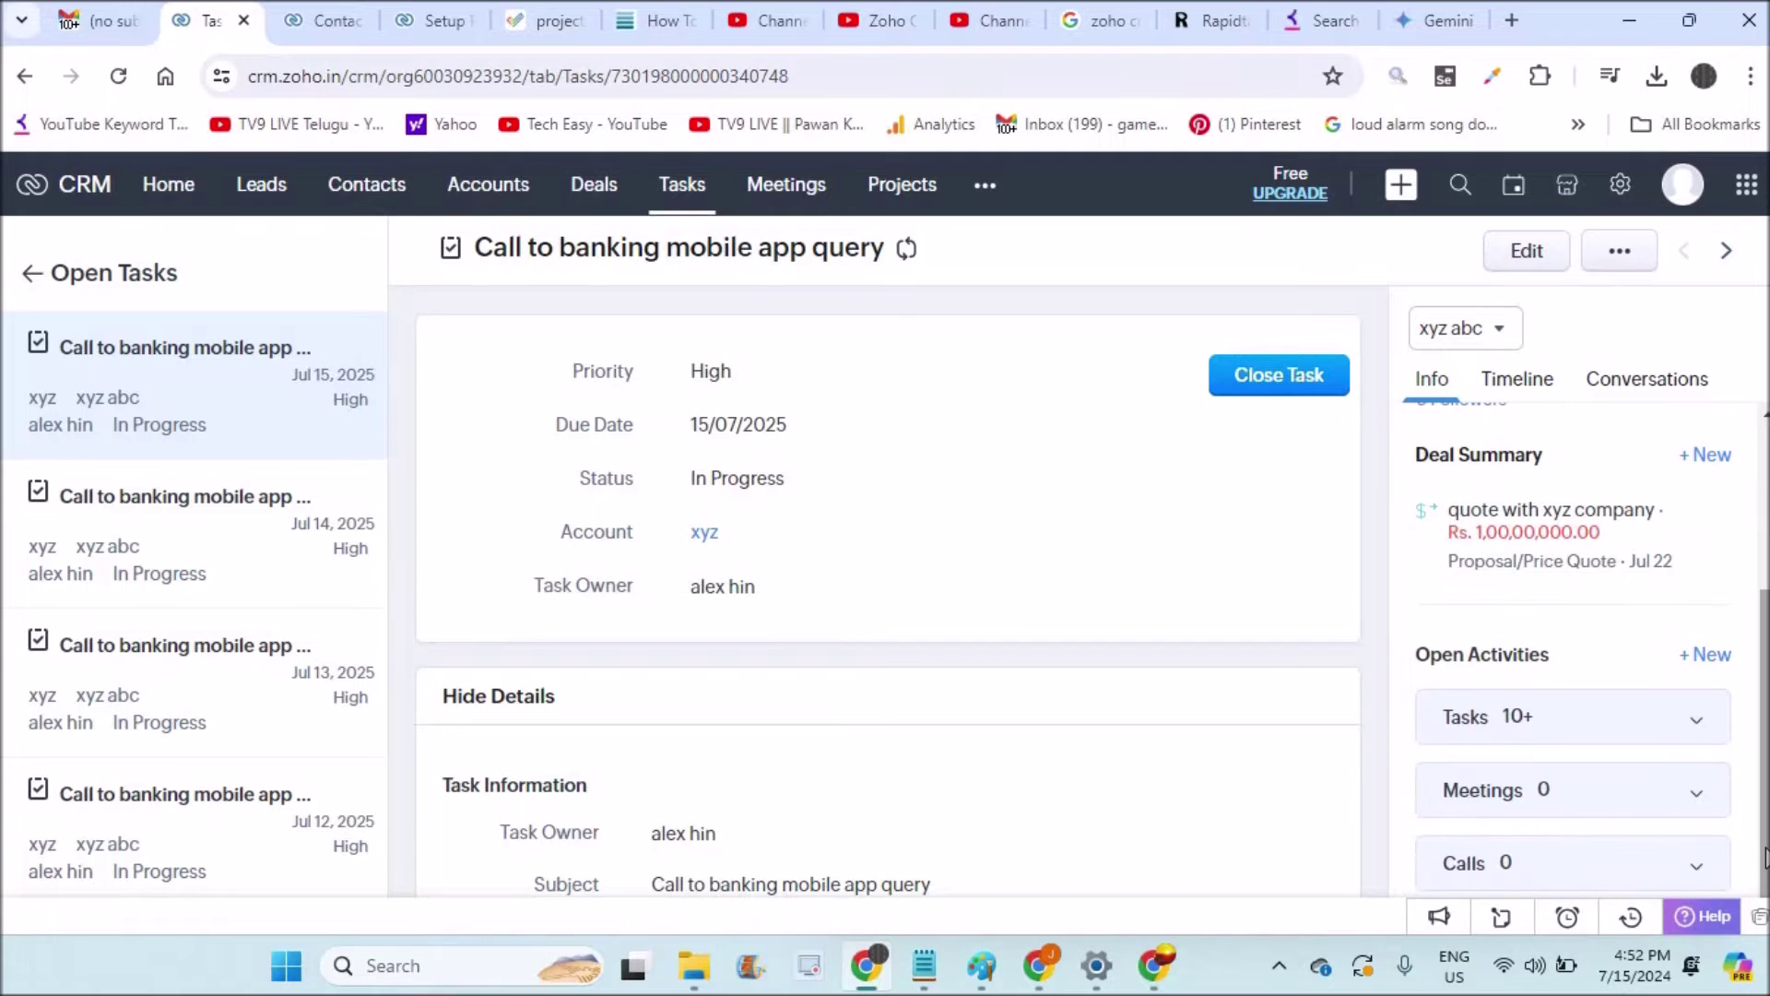
Refresh Home in the task owner's window, then expand Tasks 10+ to list daily occurrences Jul 16–25.
left_click(1036, 968)
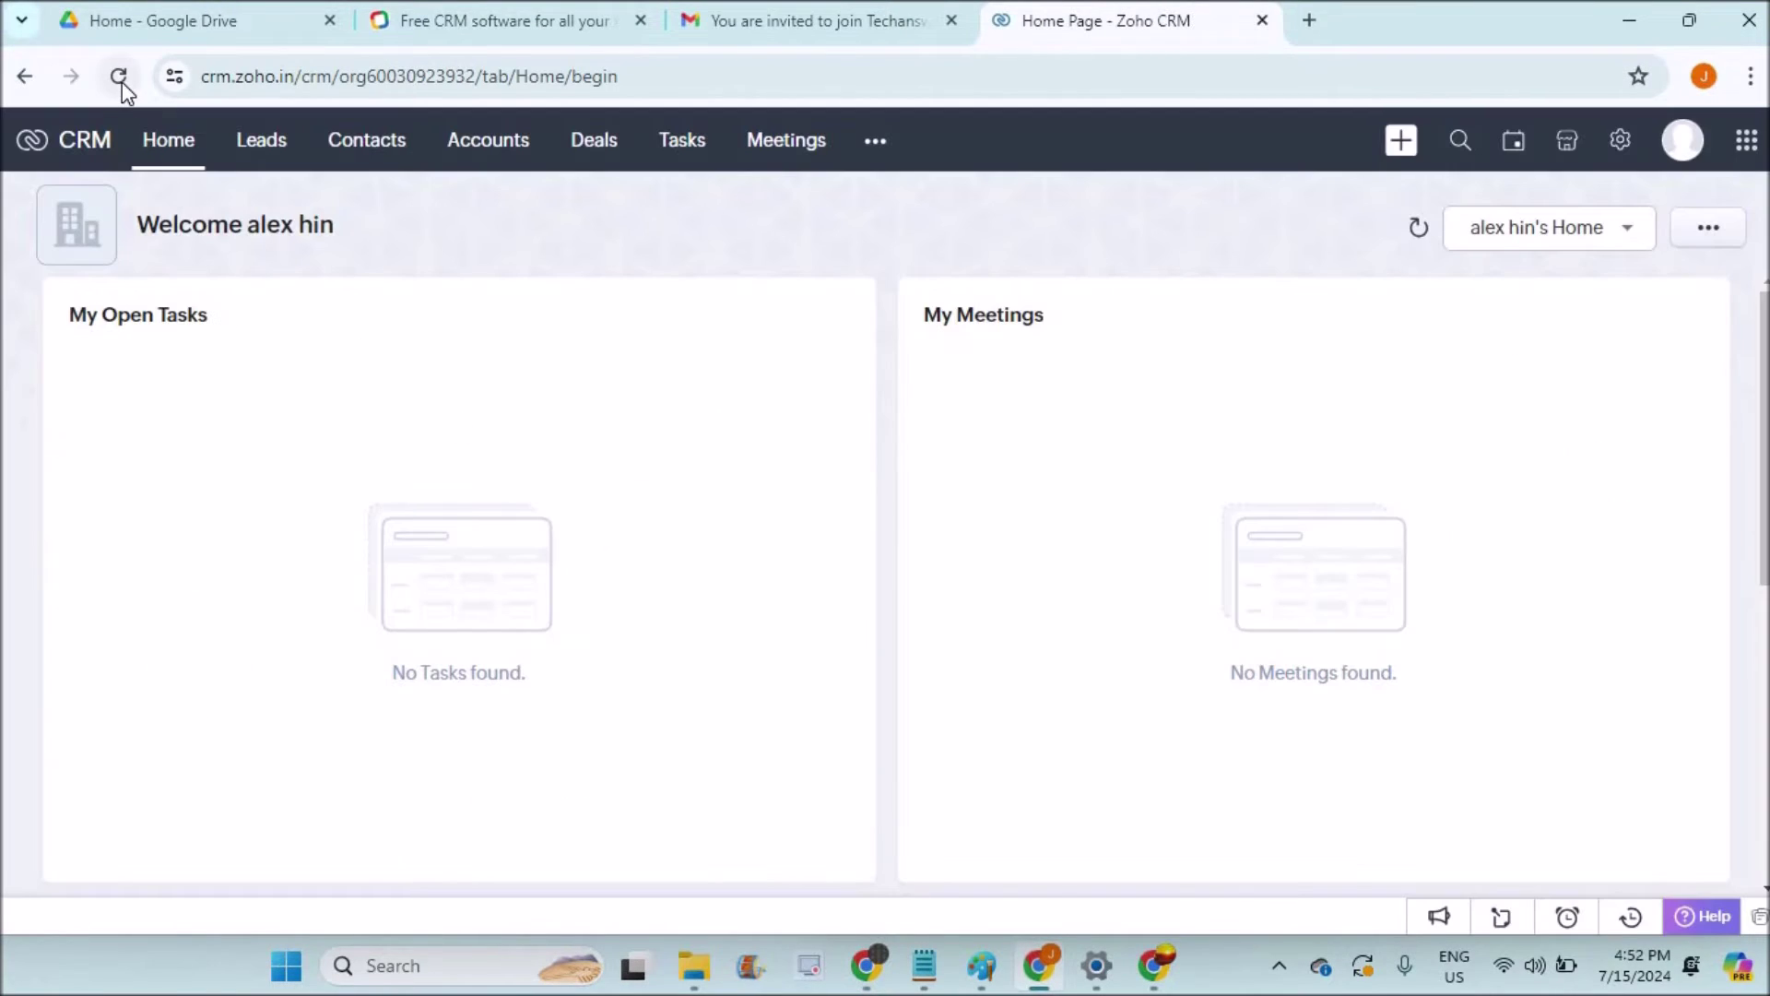
left_click(122, 81)
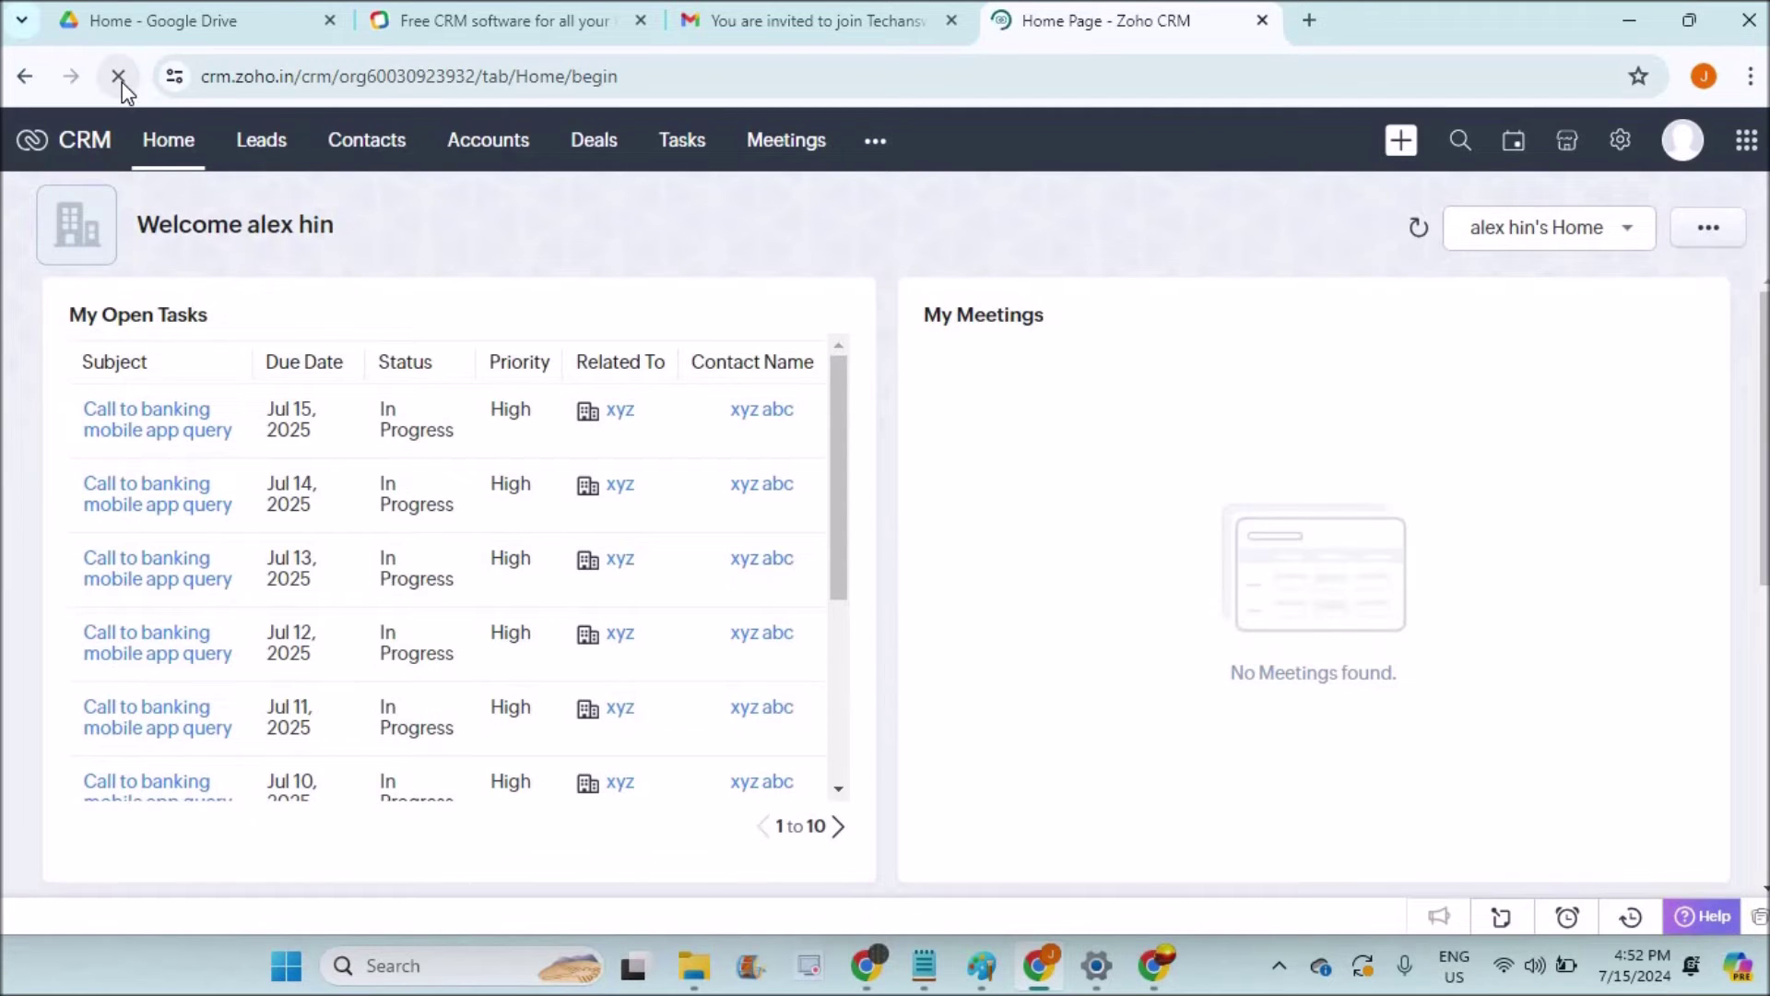
mouse_move(865, 966)
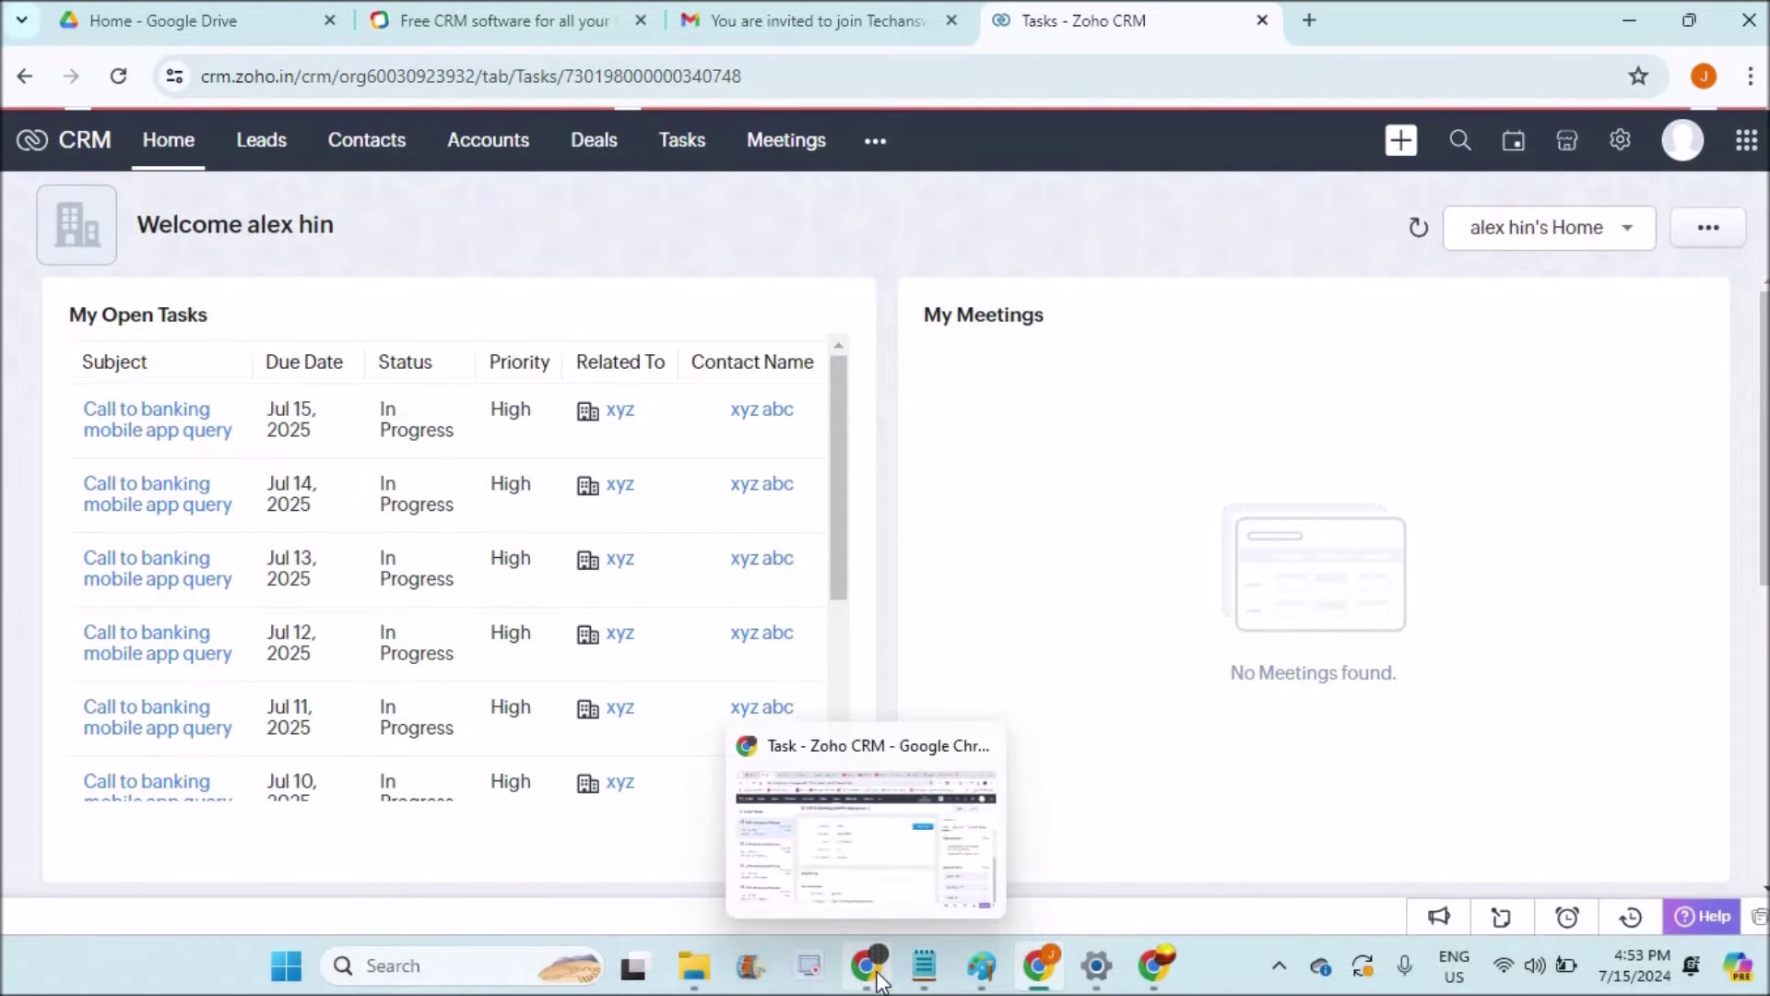
left_click(796, 884)
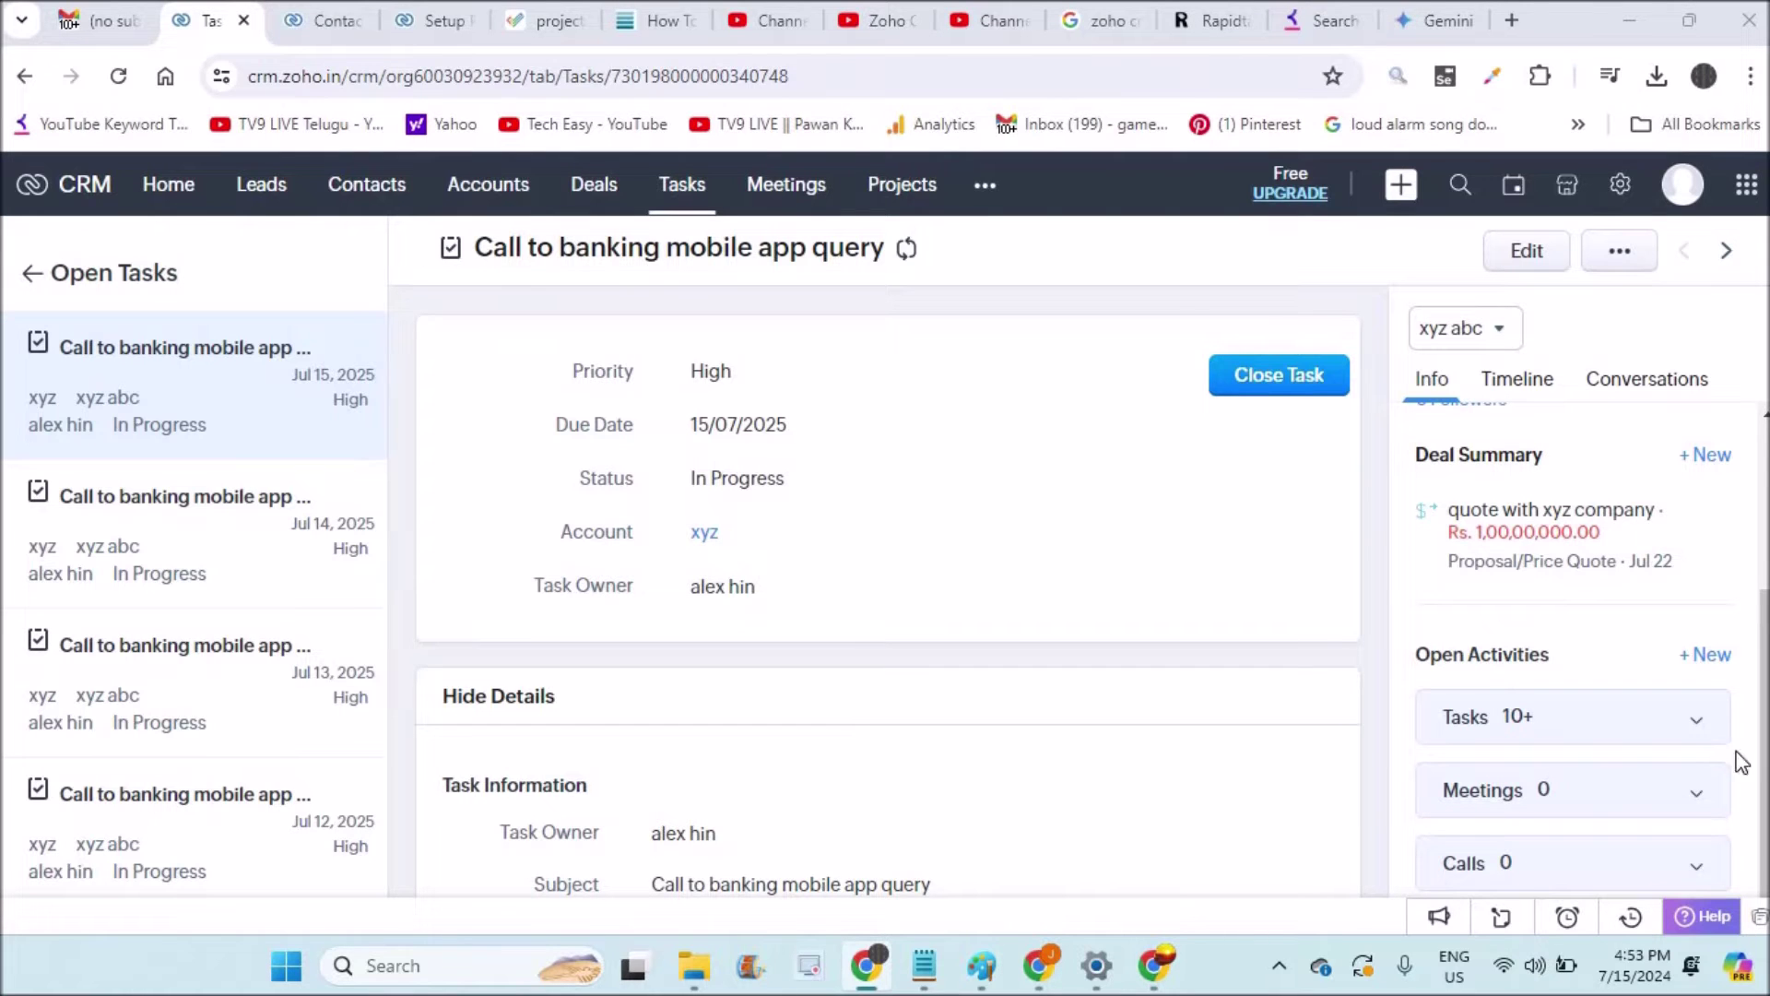
left_click(1703, 731)
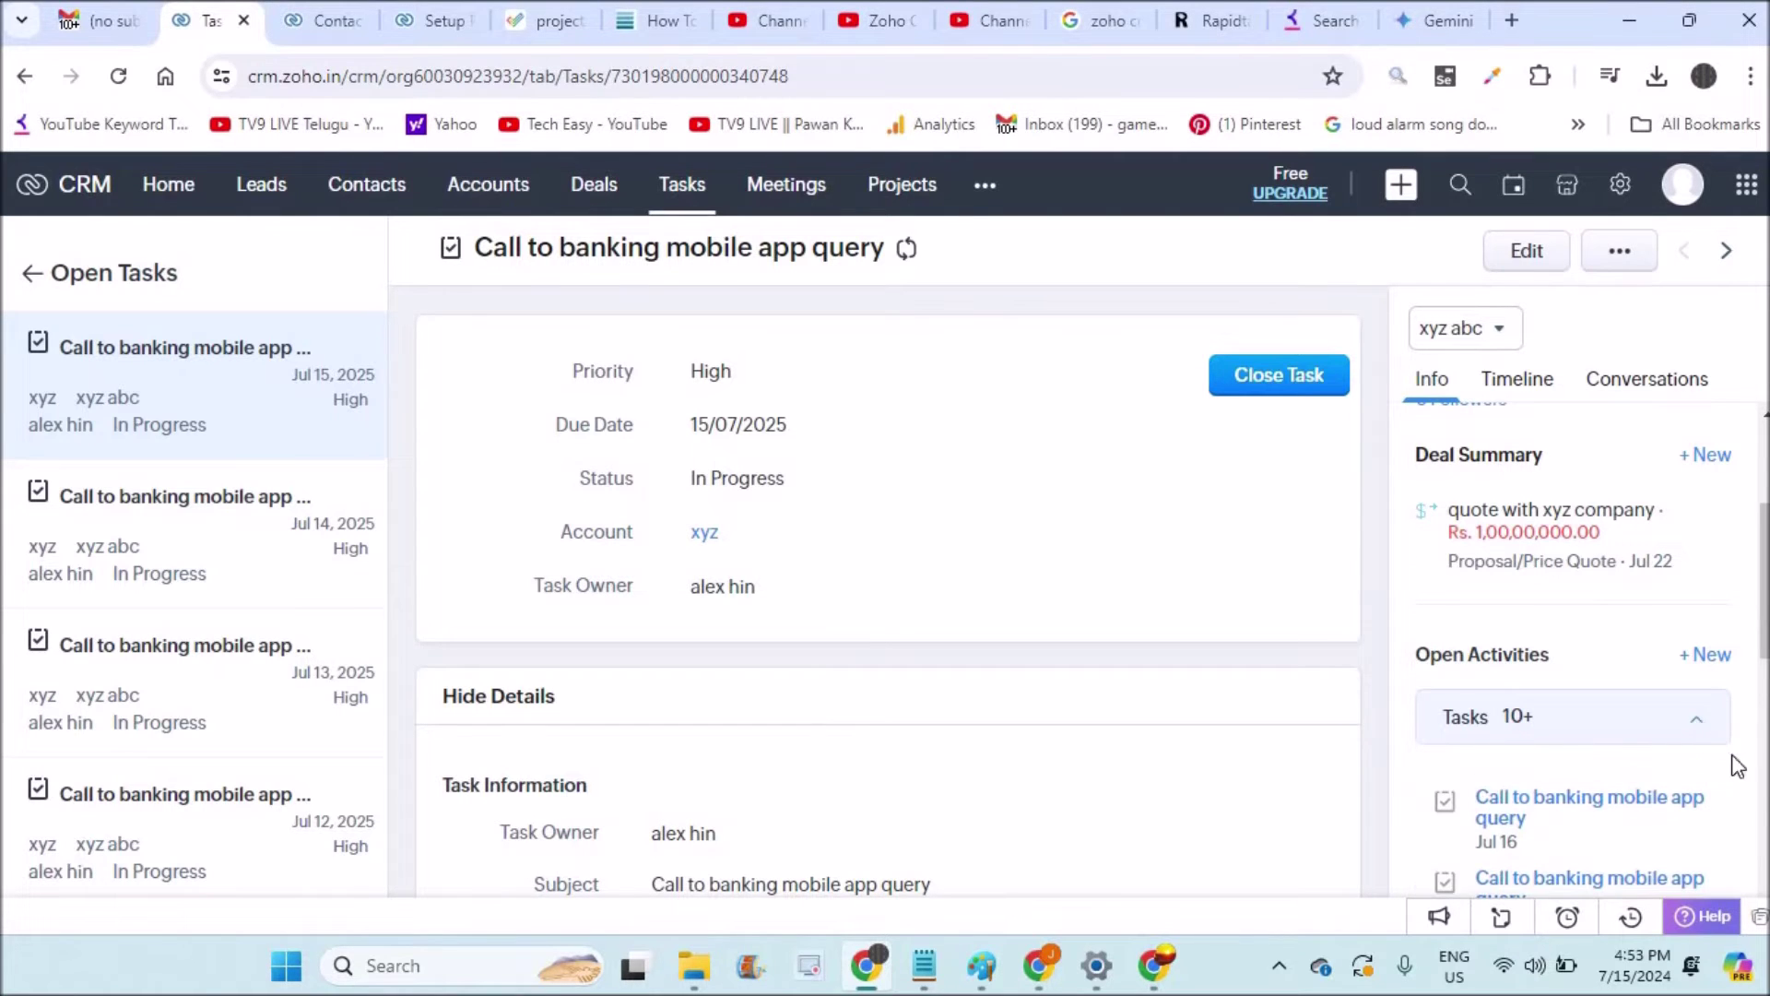
scroll(1567, 645, "down", 5)
scroll(1567, 645, "down", 4)
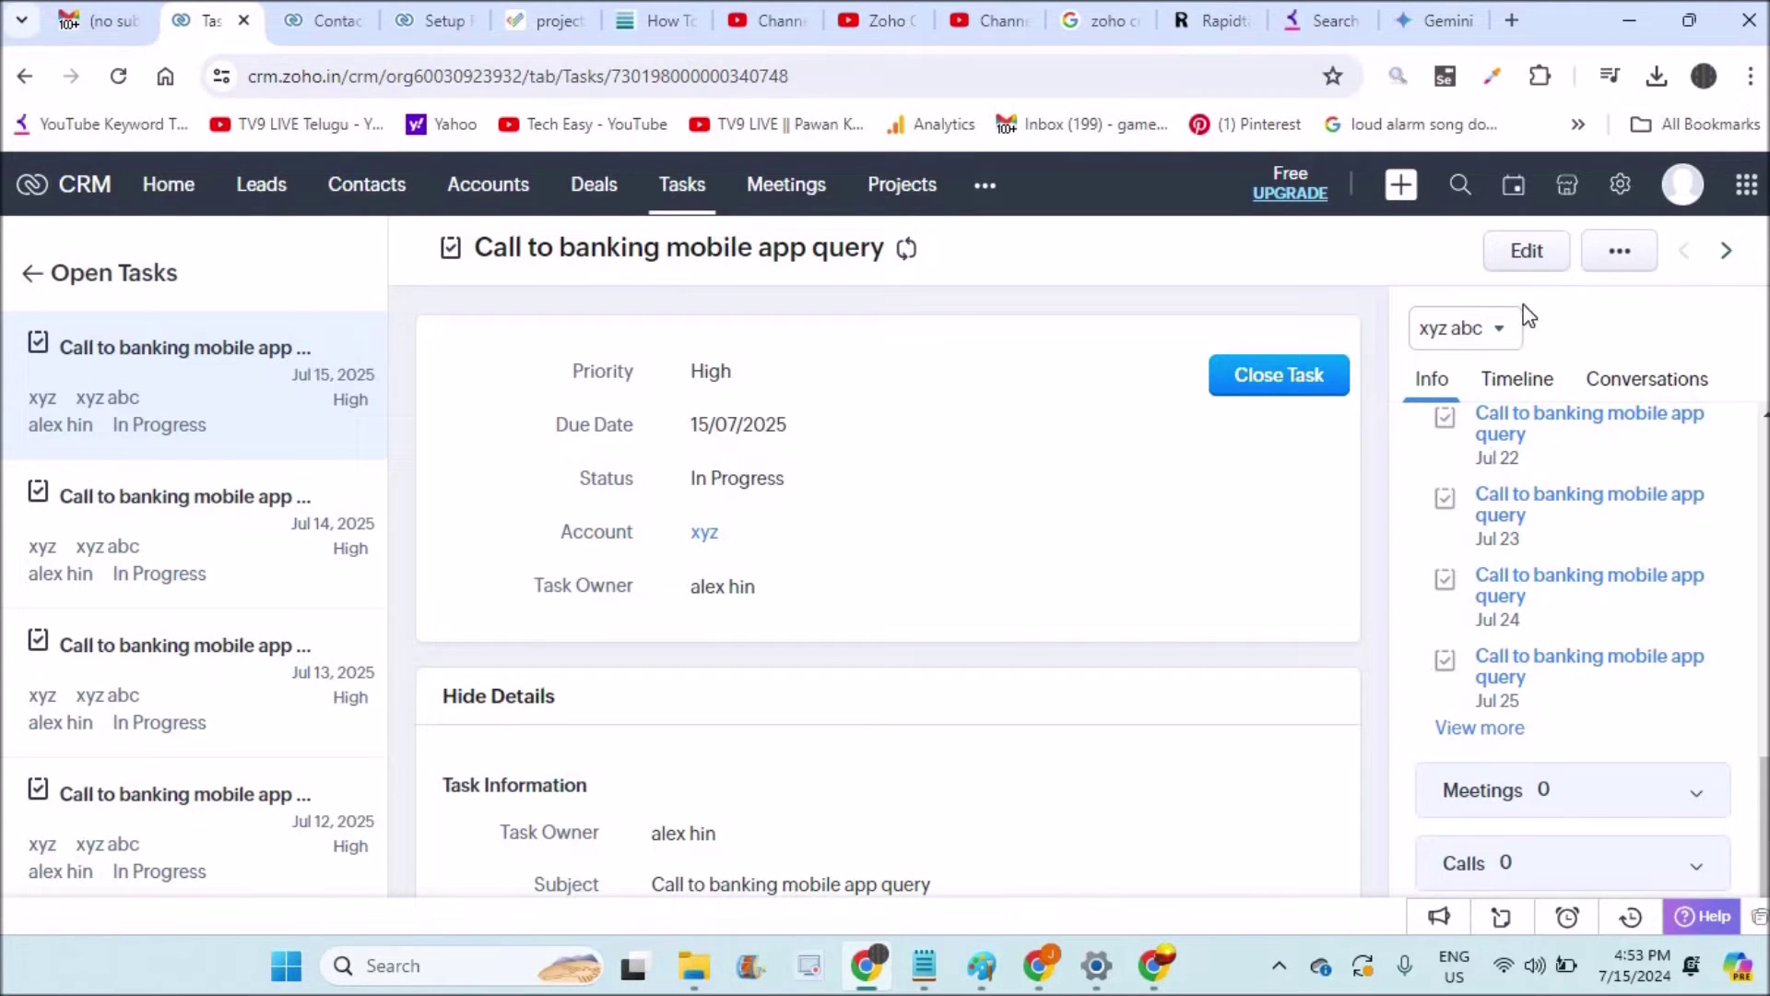
Turn off daily repeat for all upcoming tasks, add a pop-up reminder for 15/07/2025 04:00 PM, and save.
left_click(1523, 266)
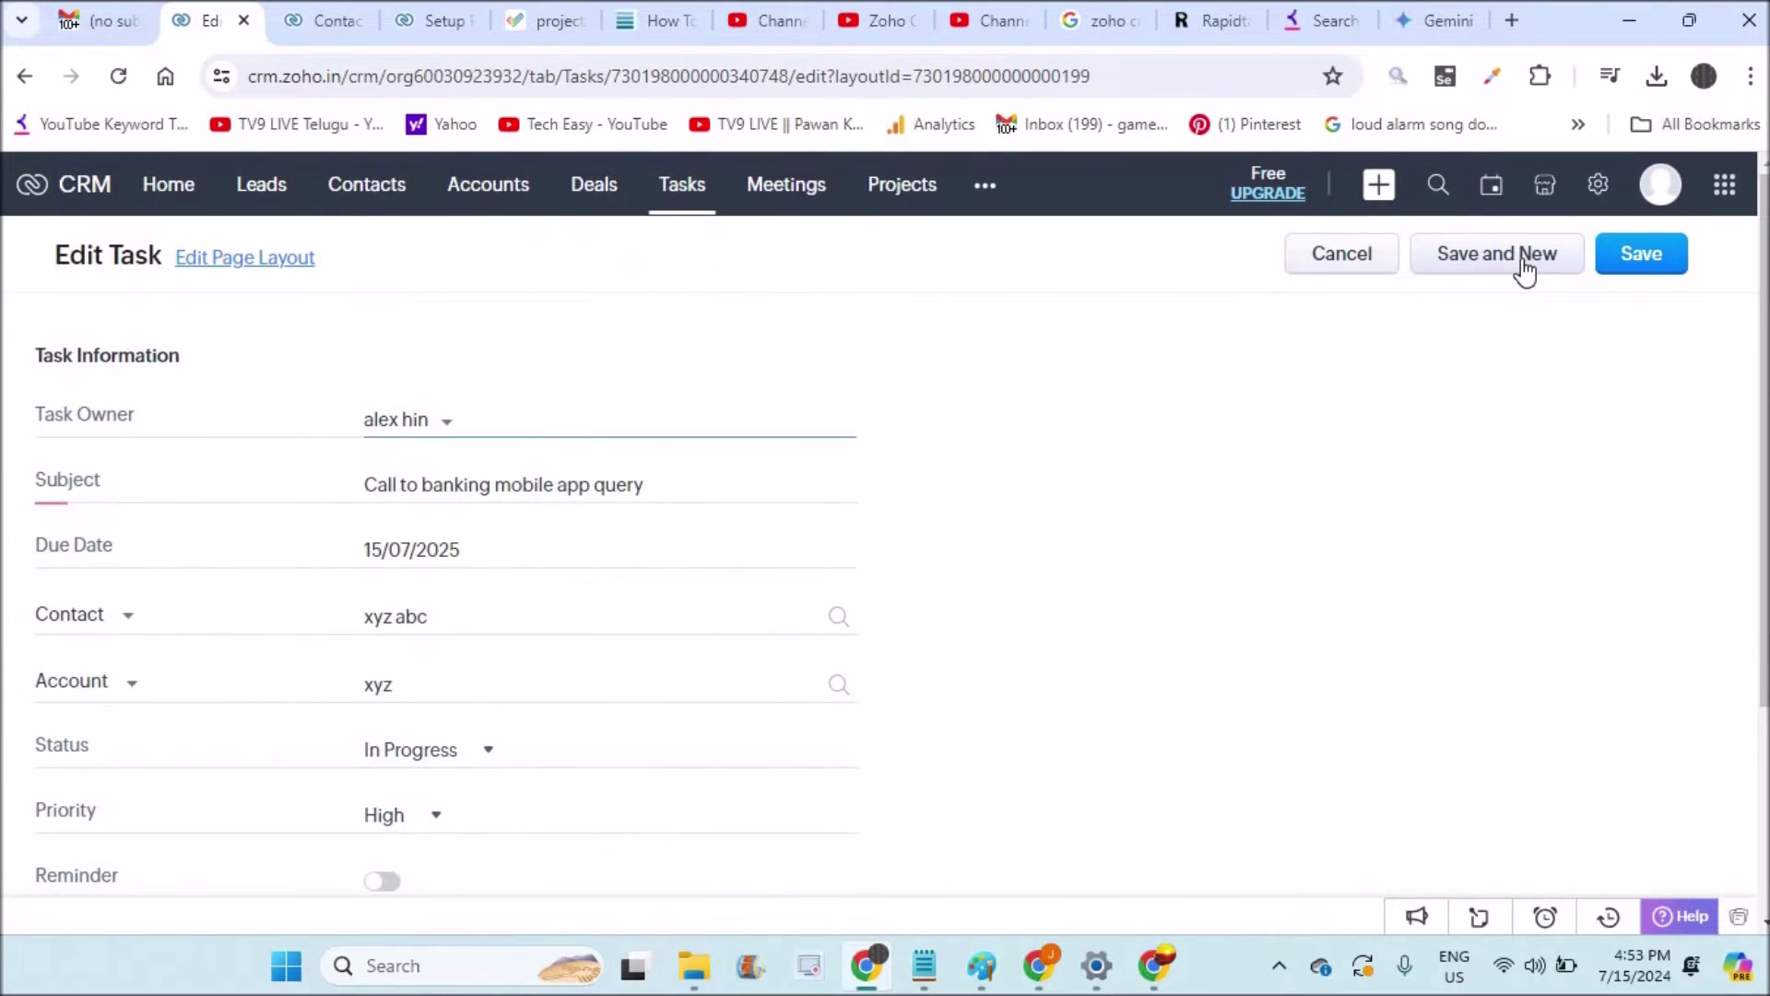
scroll(1766, 830, "down", 3)
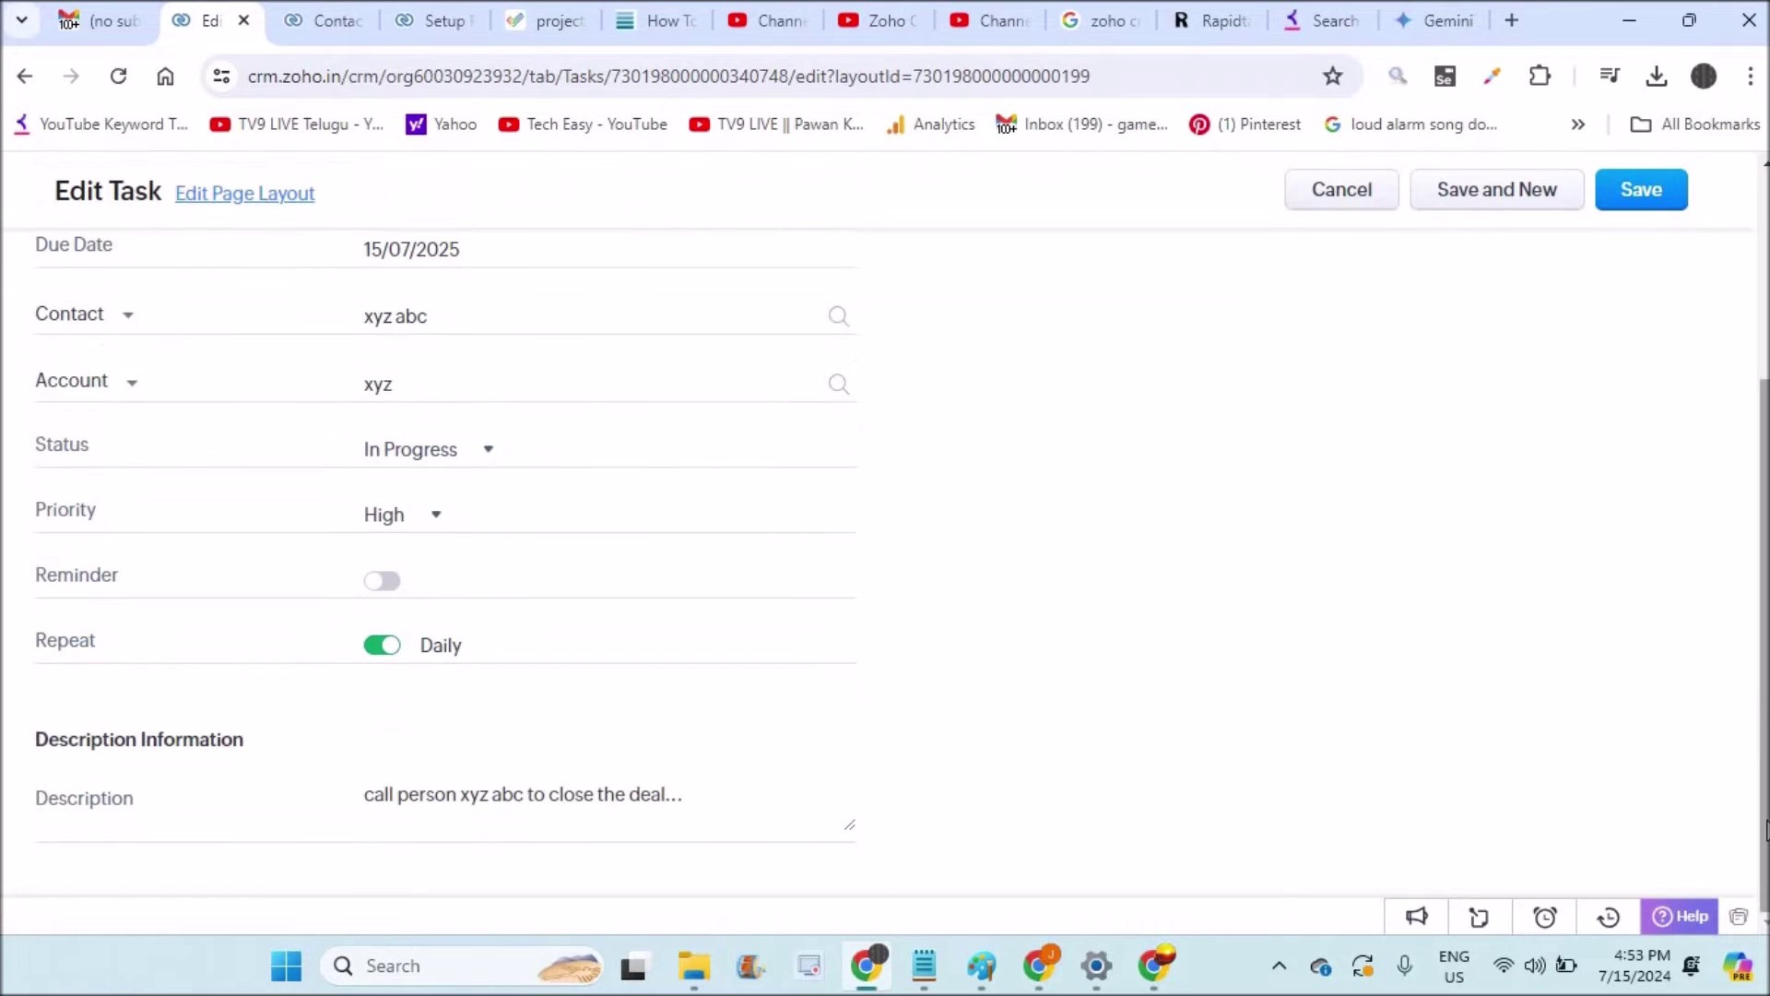
left_click(382, 646)
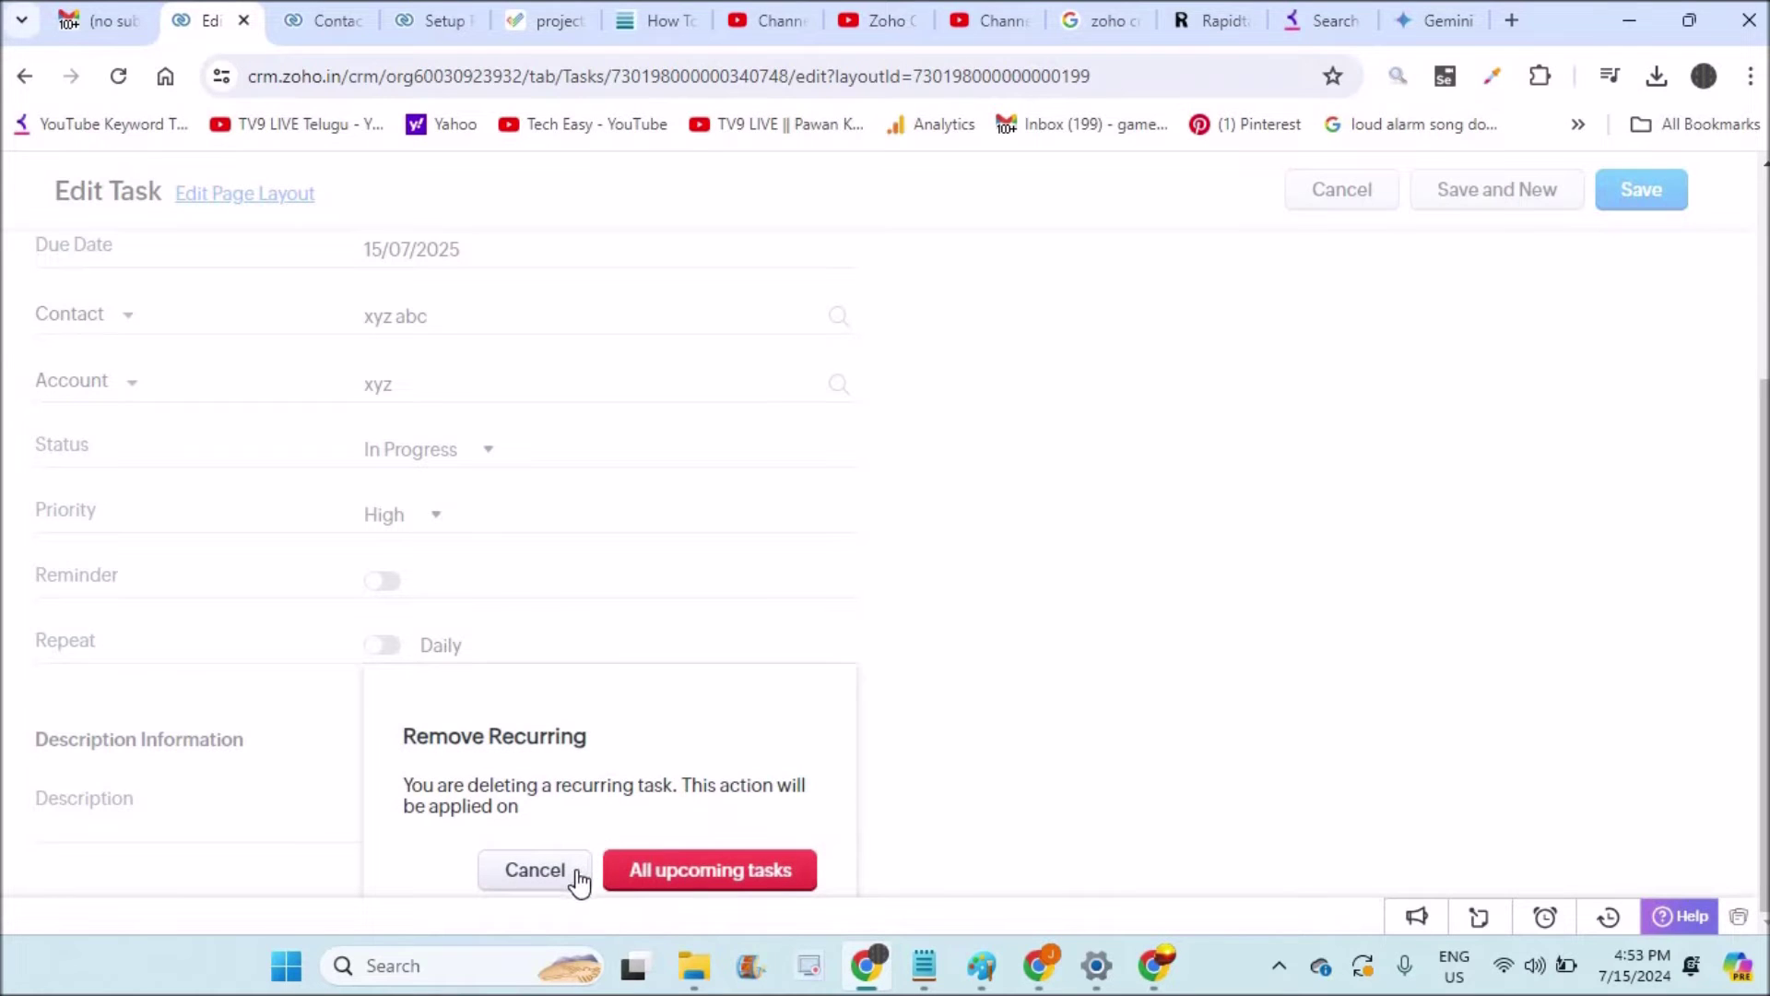
left_click(655, 878)
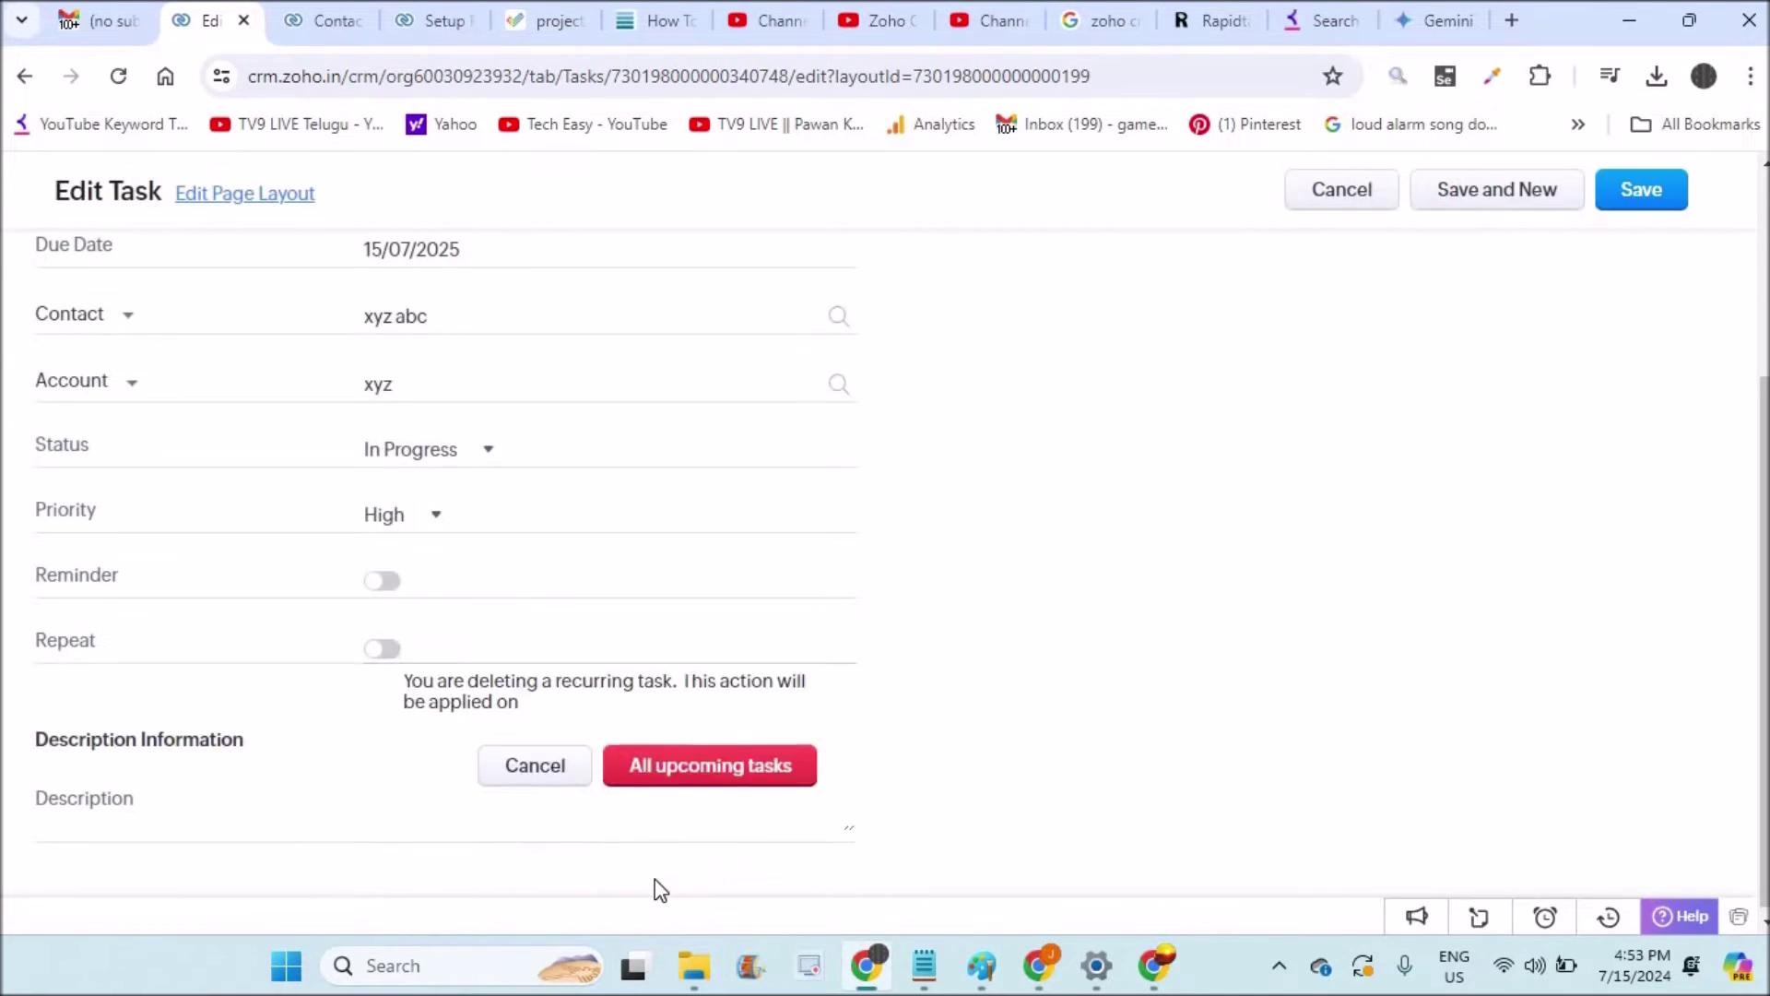
left_click(385, 582)
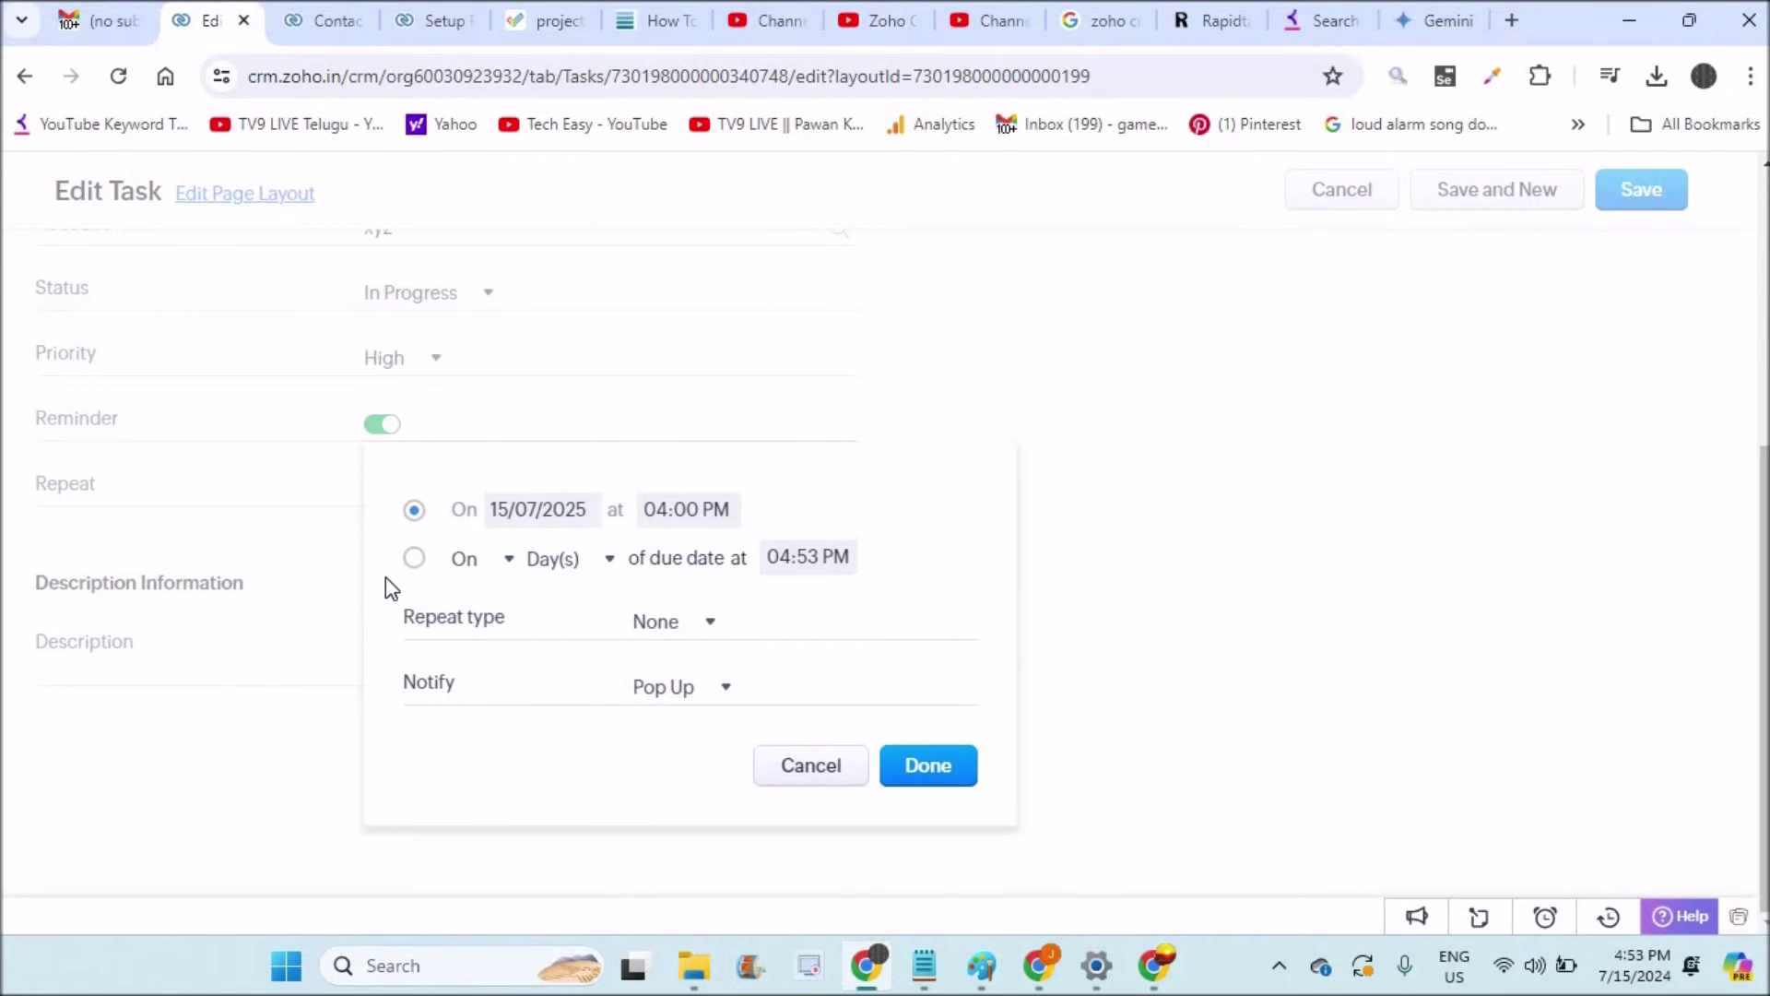
left_click(920, 766)
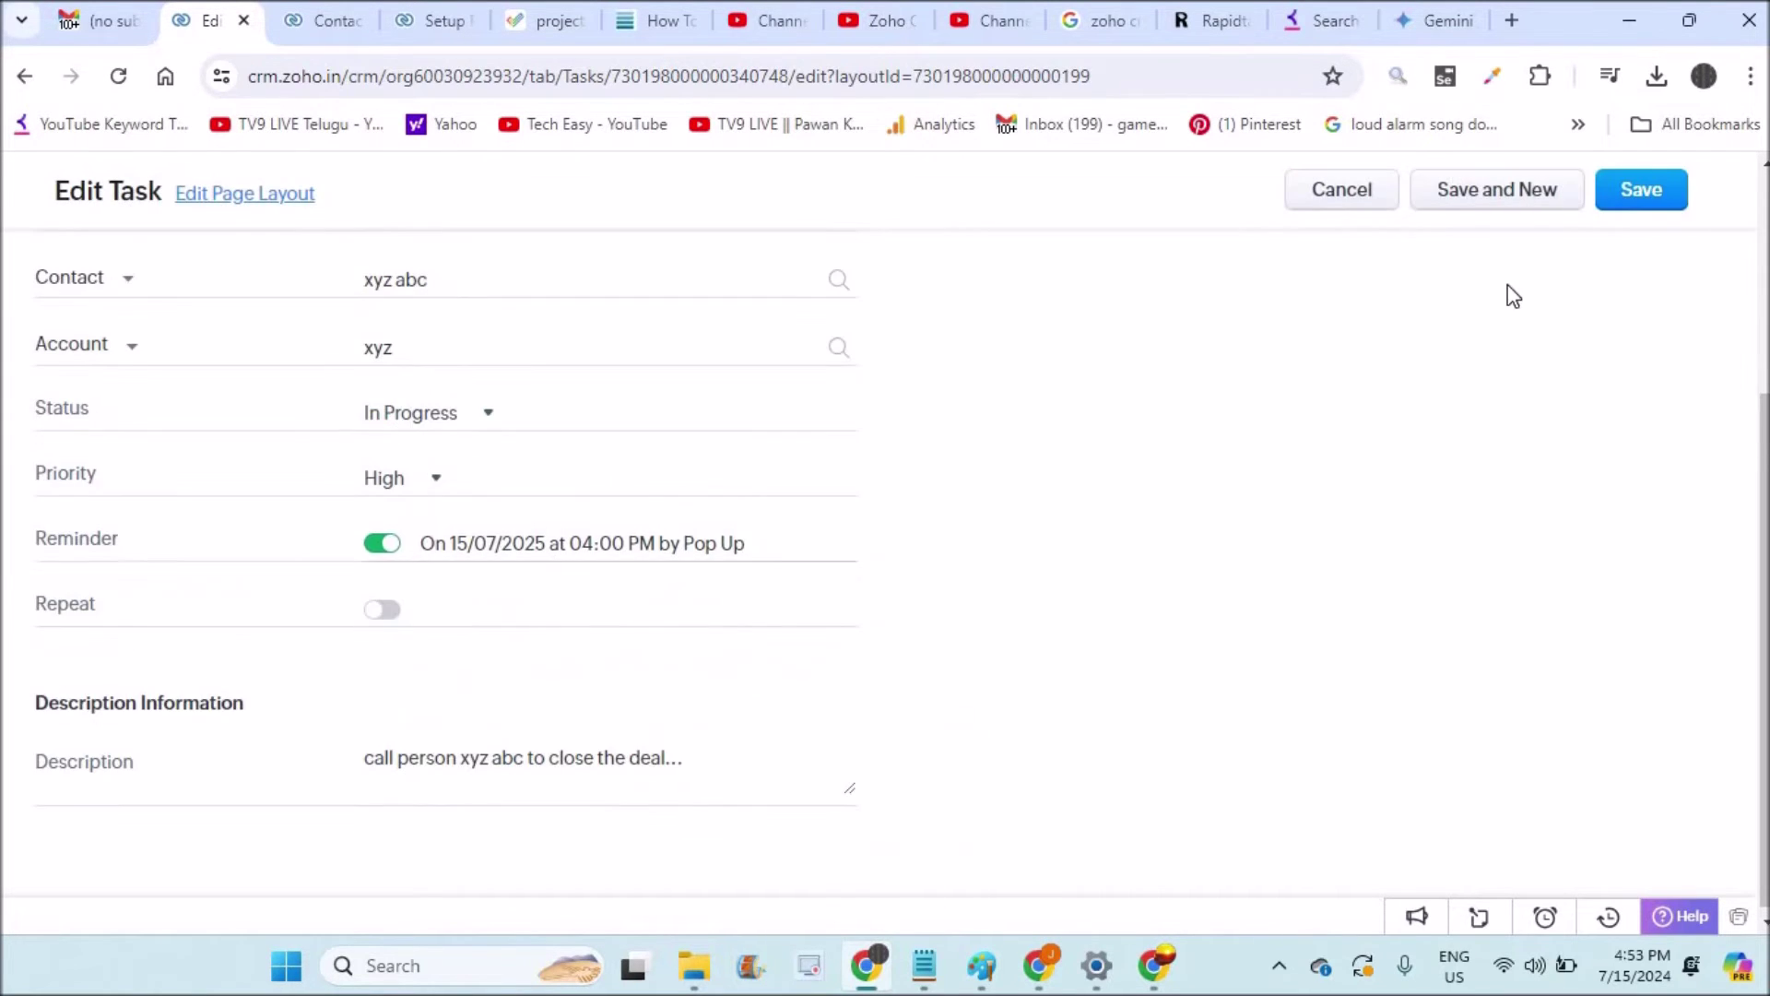
left_click(1623, 189)
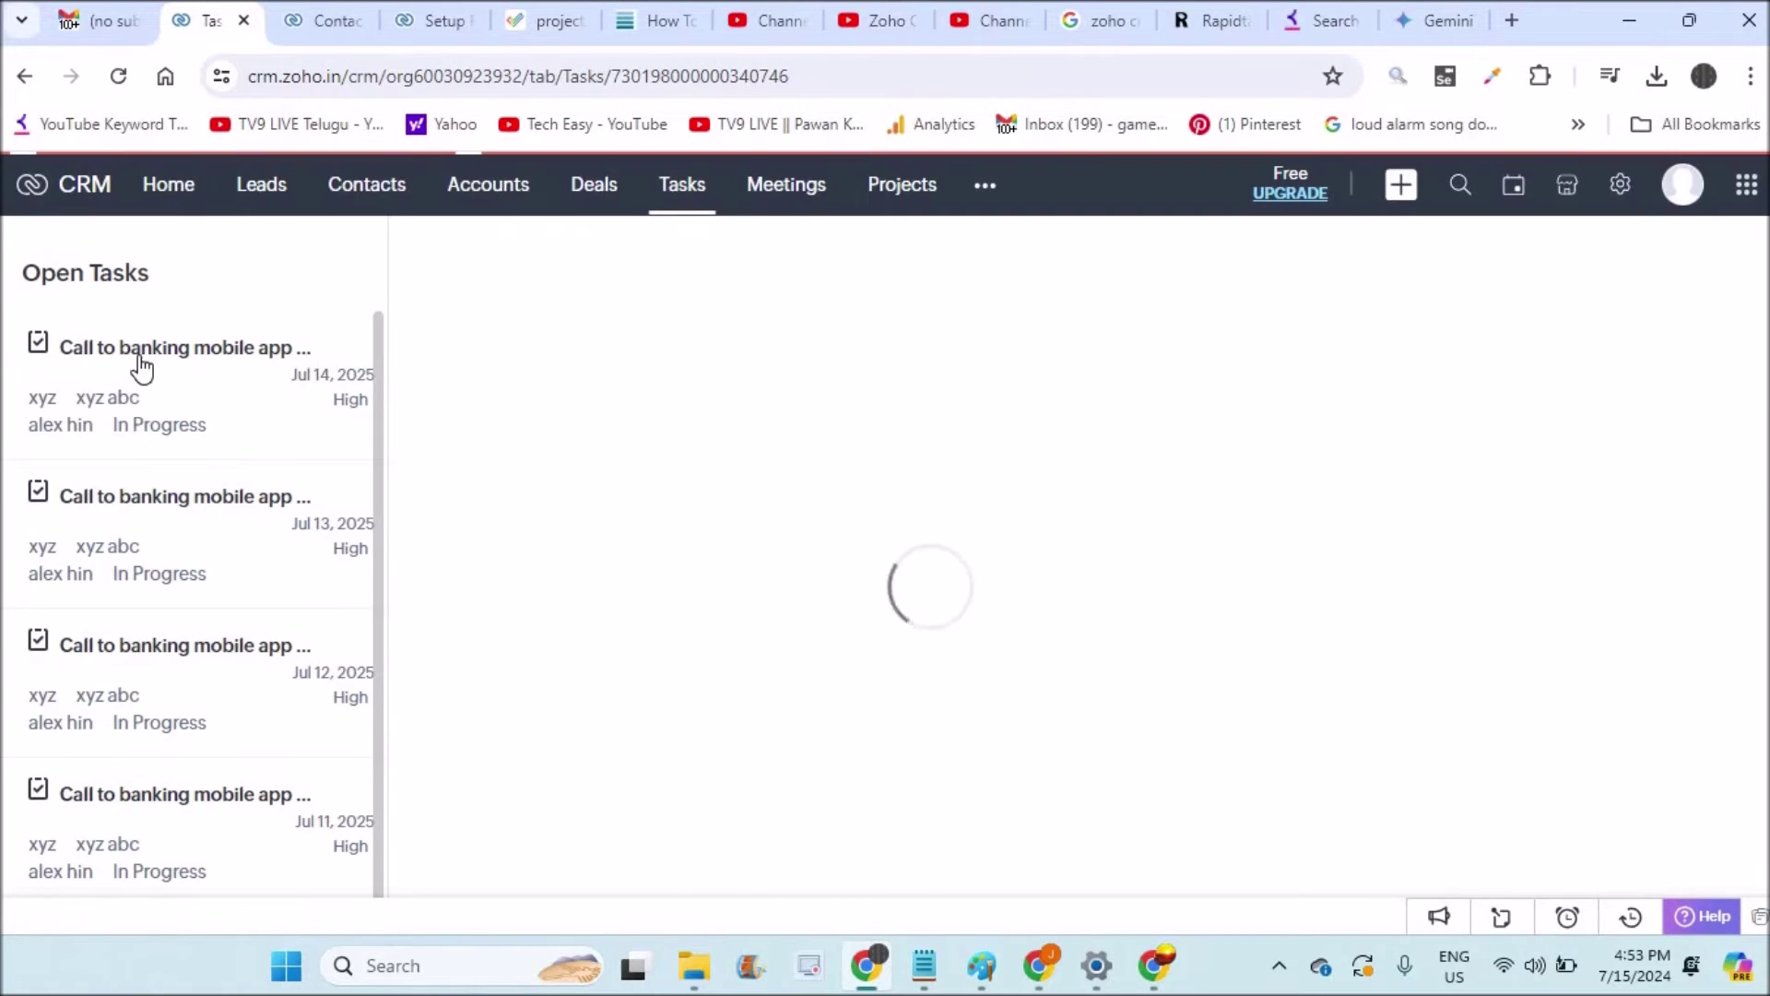
Open the Jul 14 task, return to Home, then bring up the task owner's browser window.
left_click(140, 367)
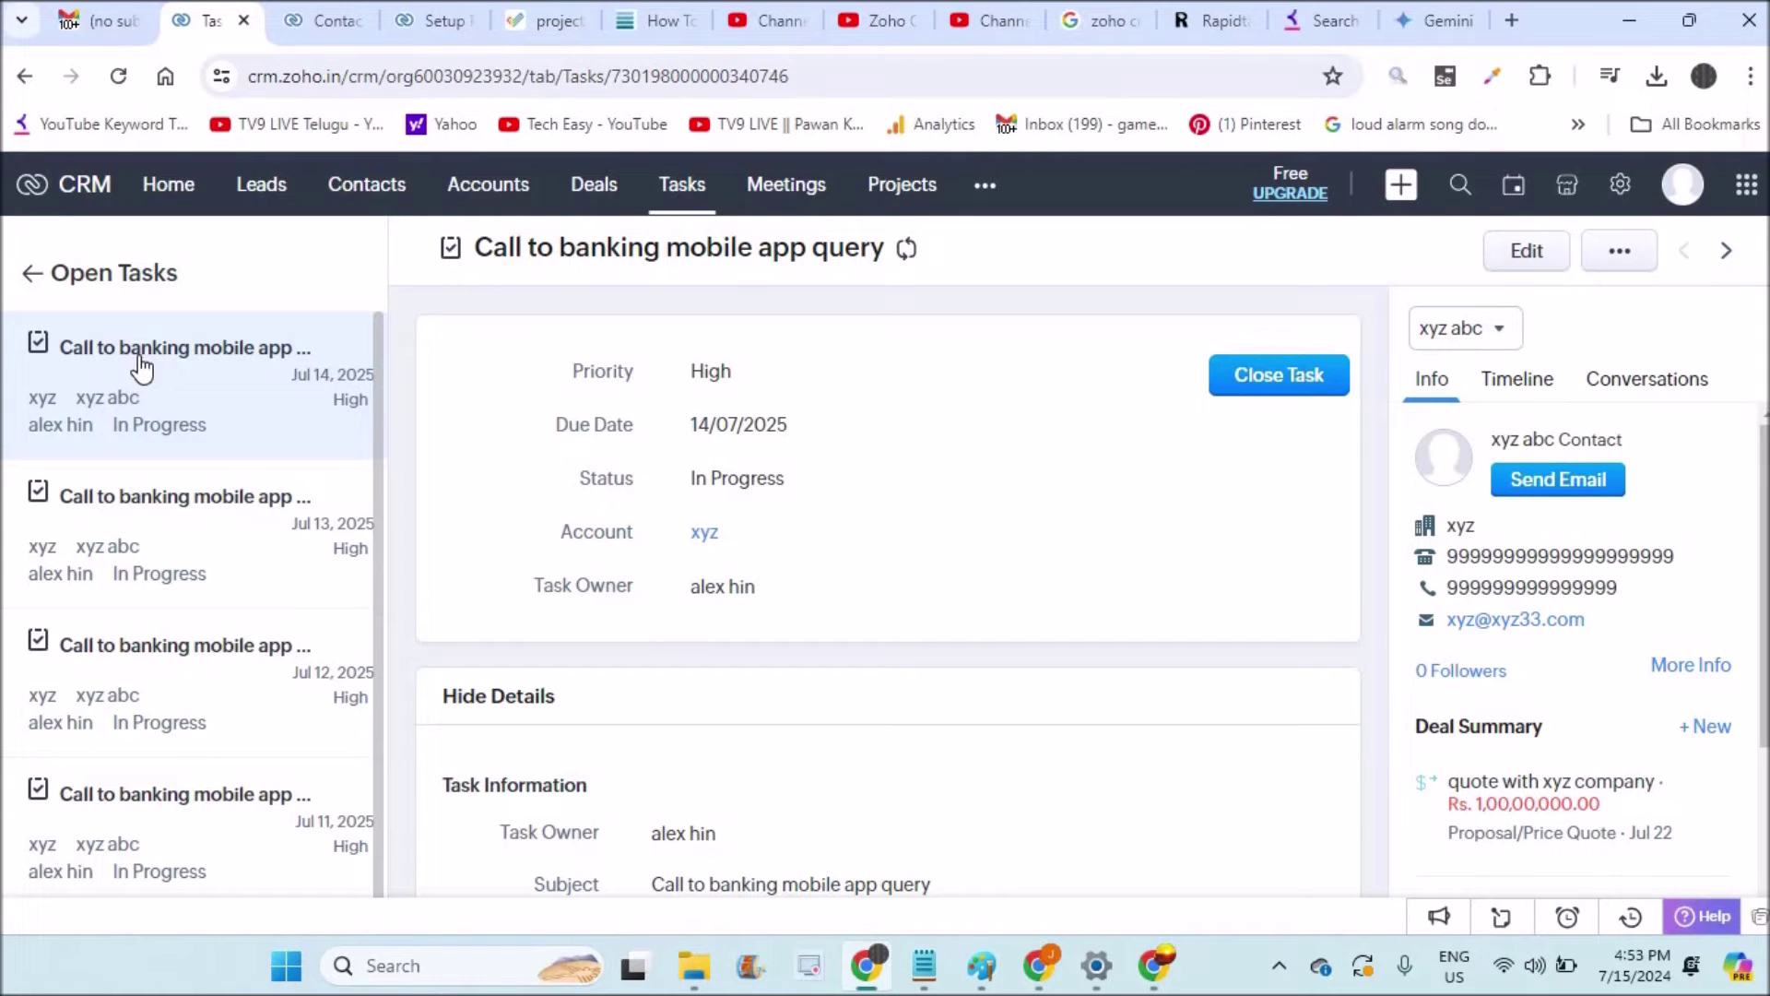
left_click(180, 191)
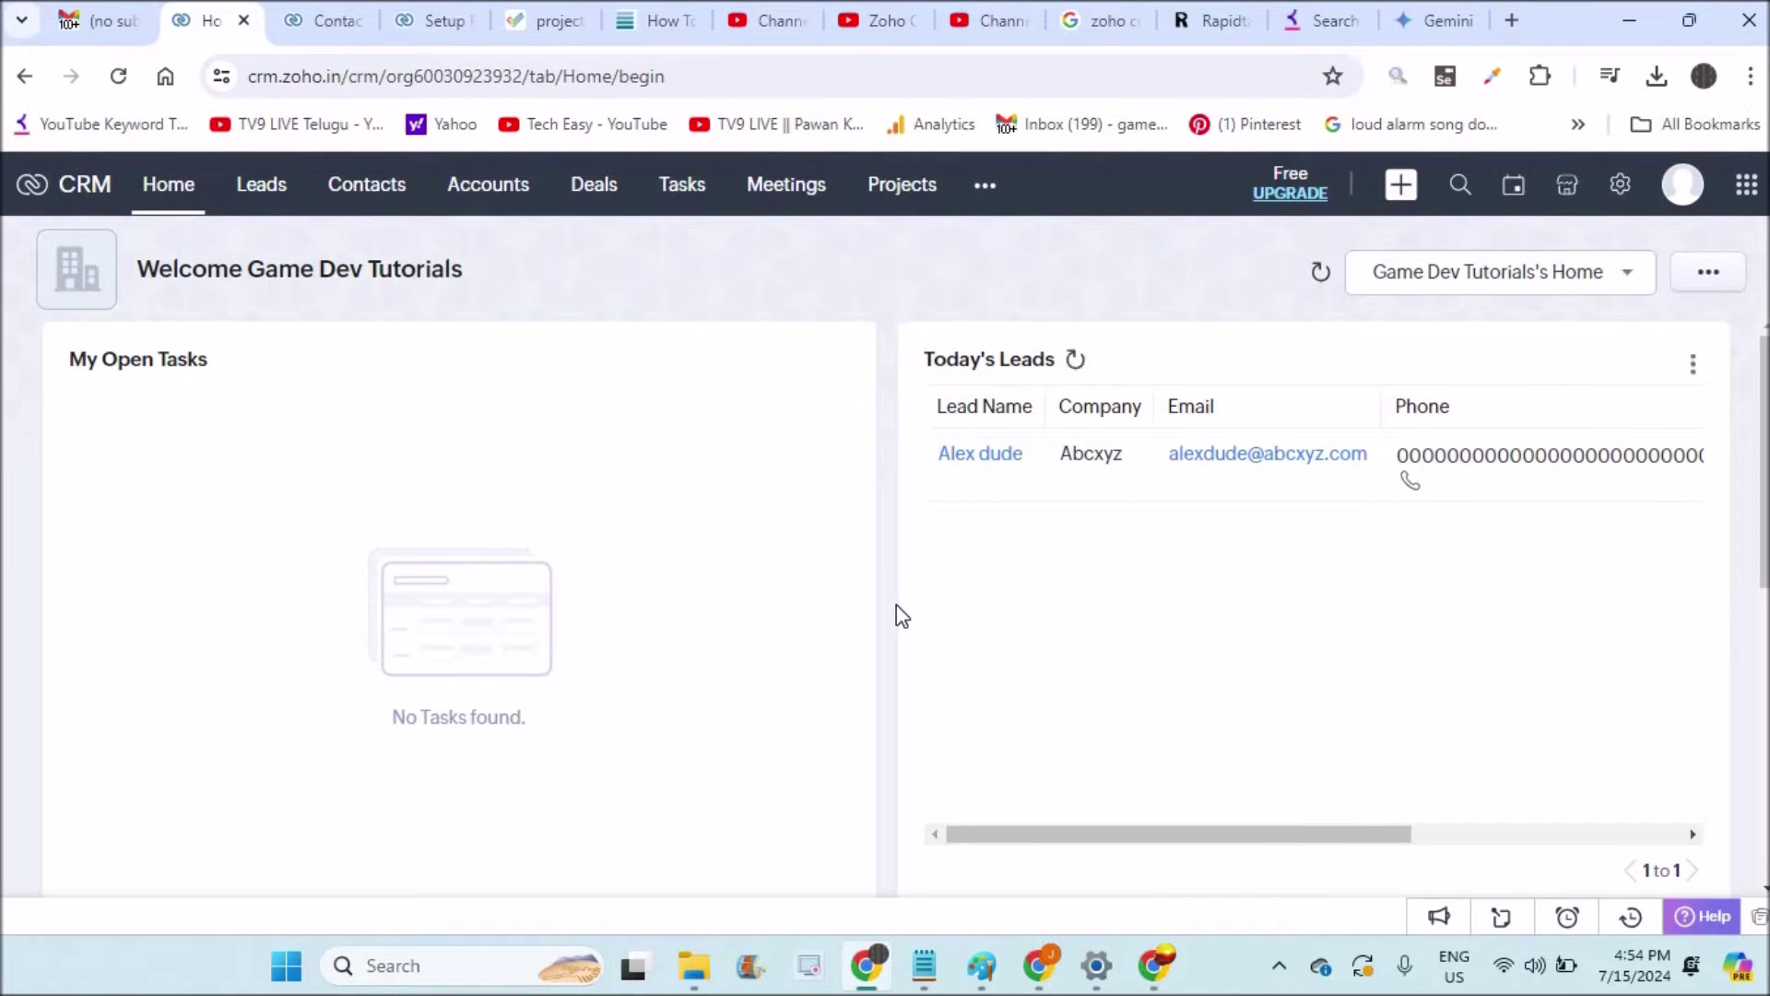
scroll(888, 606, "down", 6)
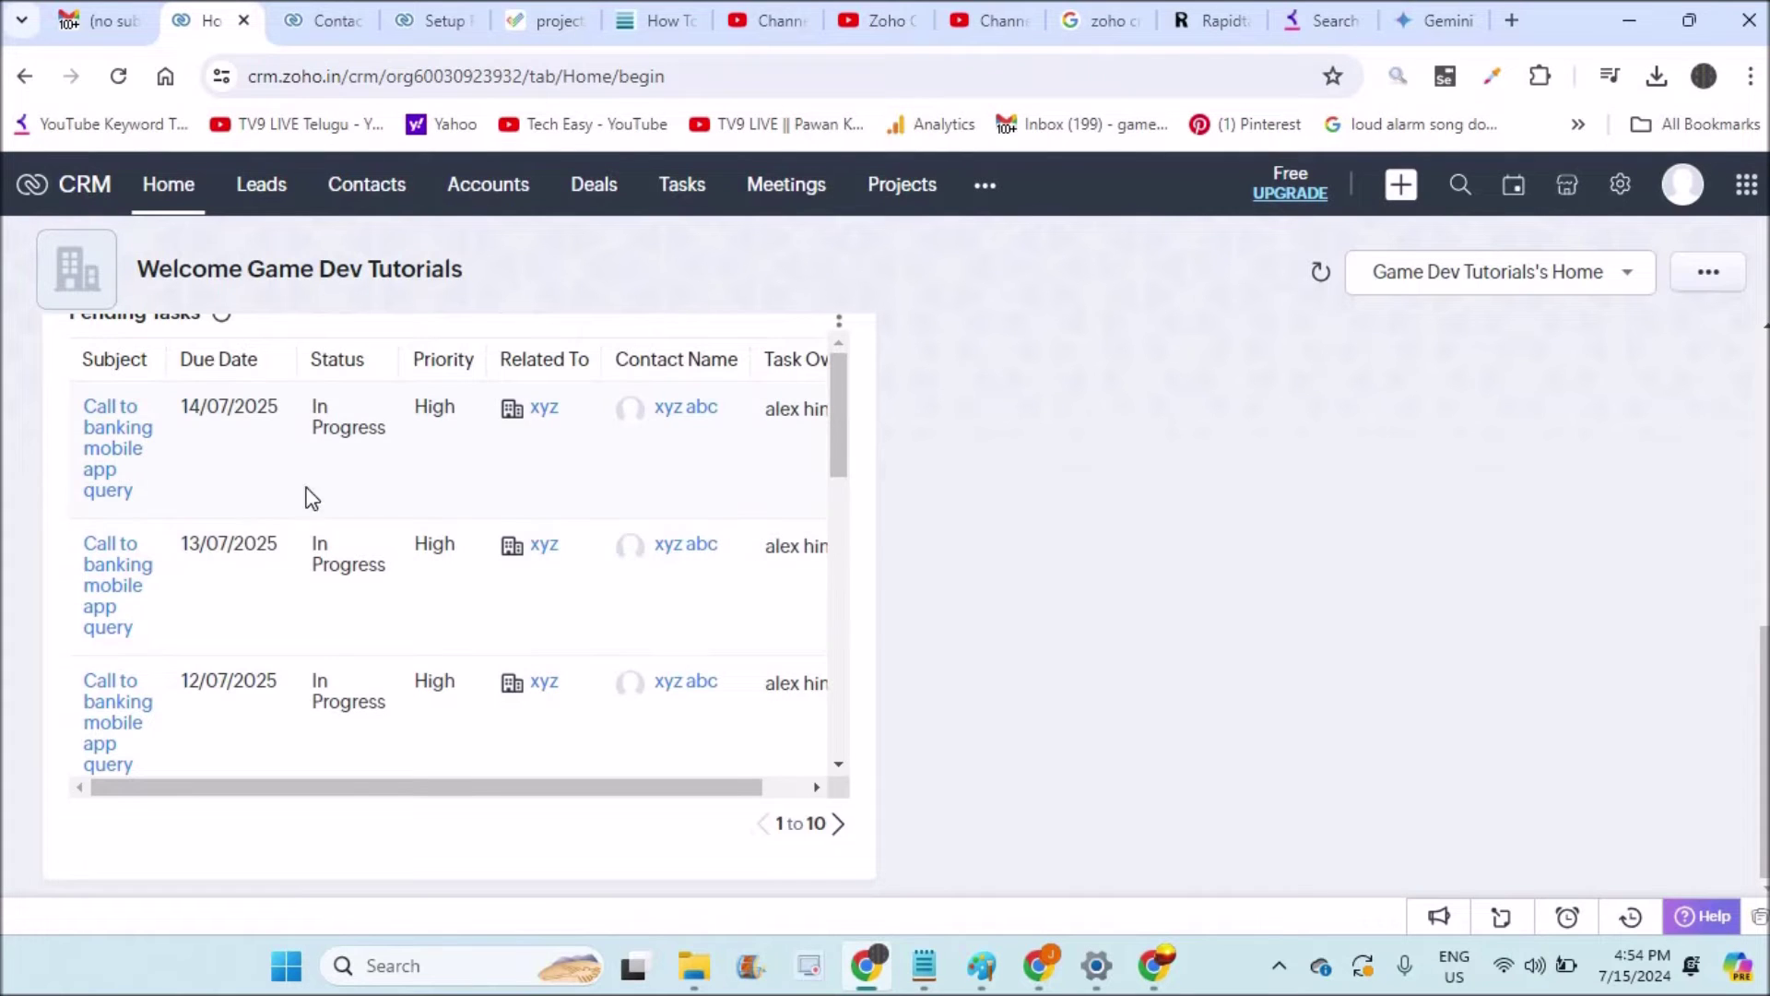
left_click(1039, 965)
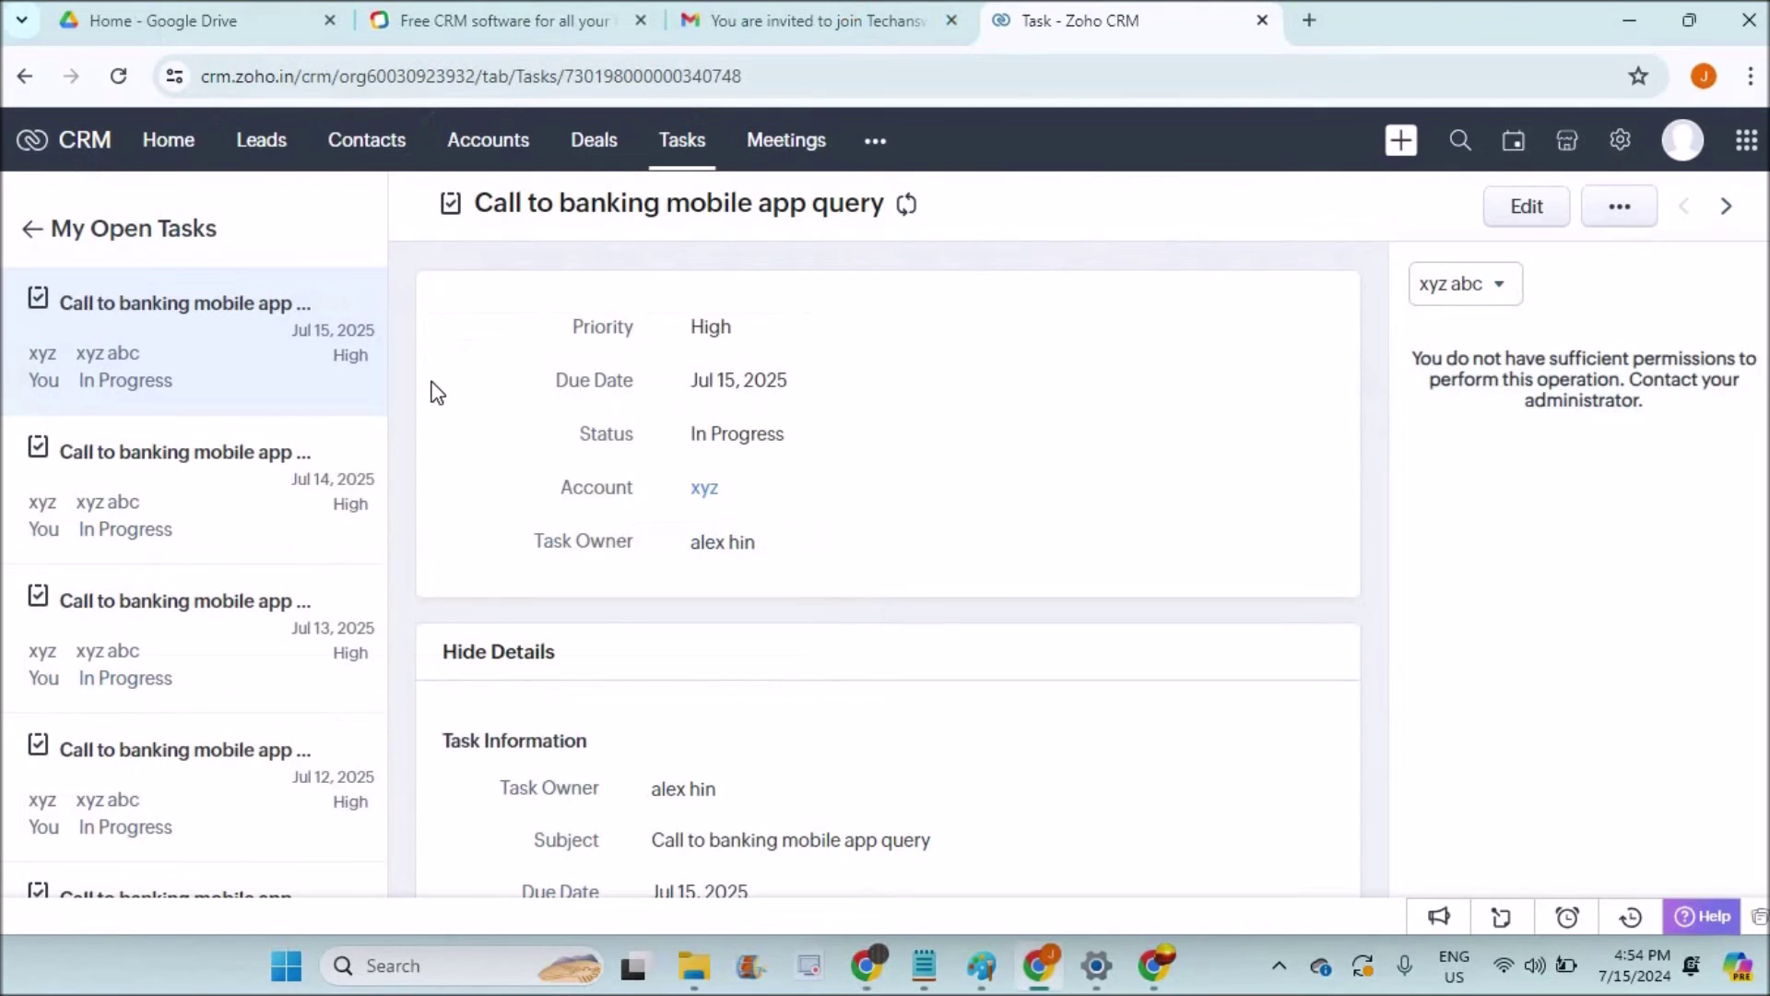
From Home's My Open Tasks, open the Jul 14 'Call to banking mobile app query' task.
left_click(178, 150)
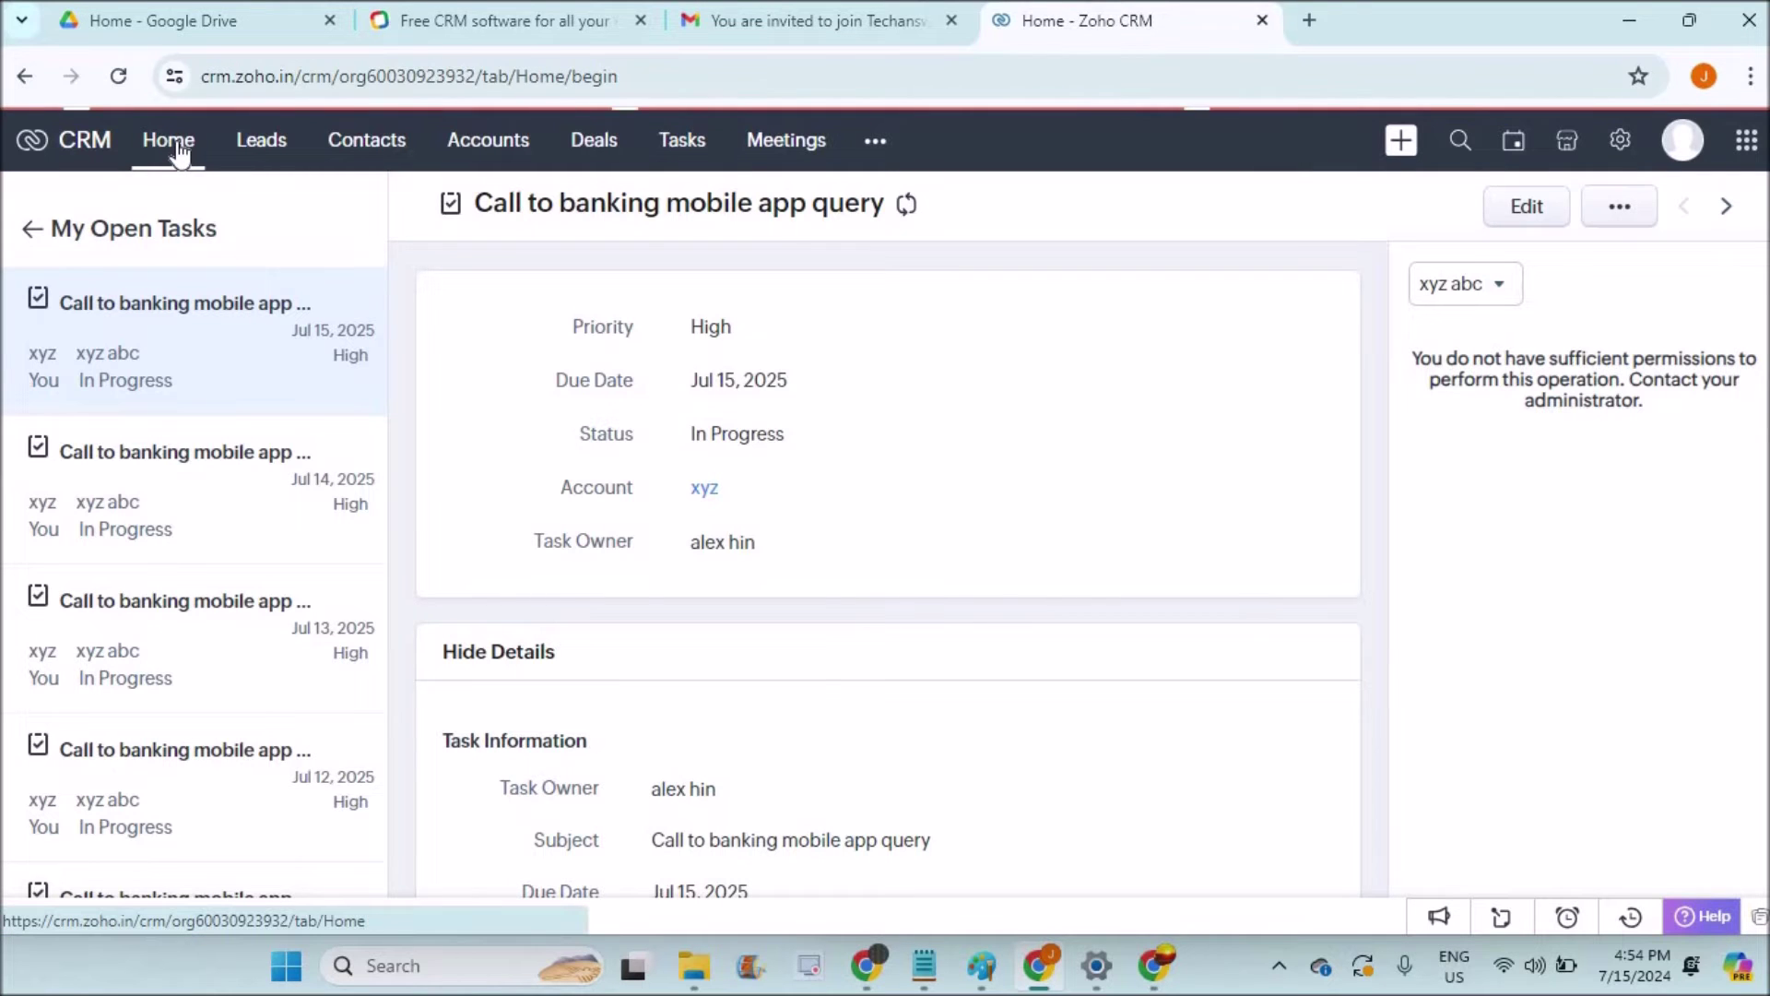
left_click(114, 446)
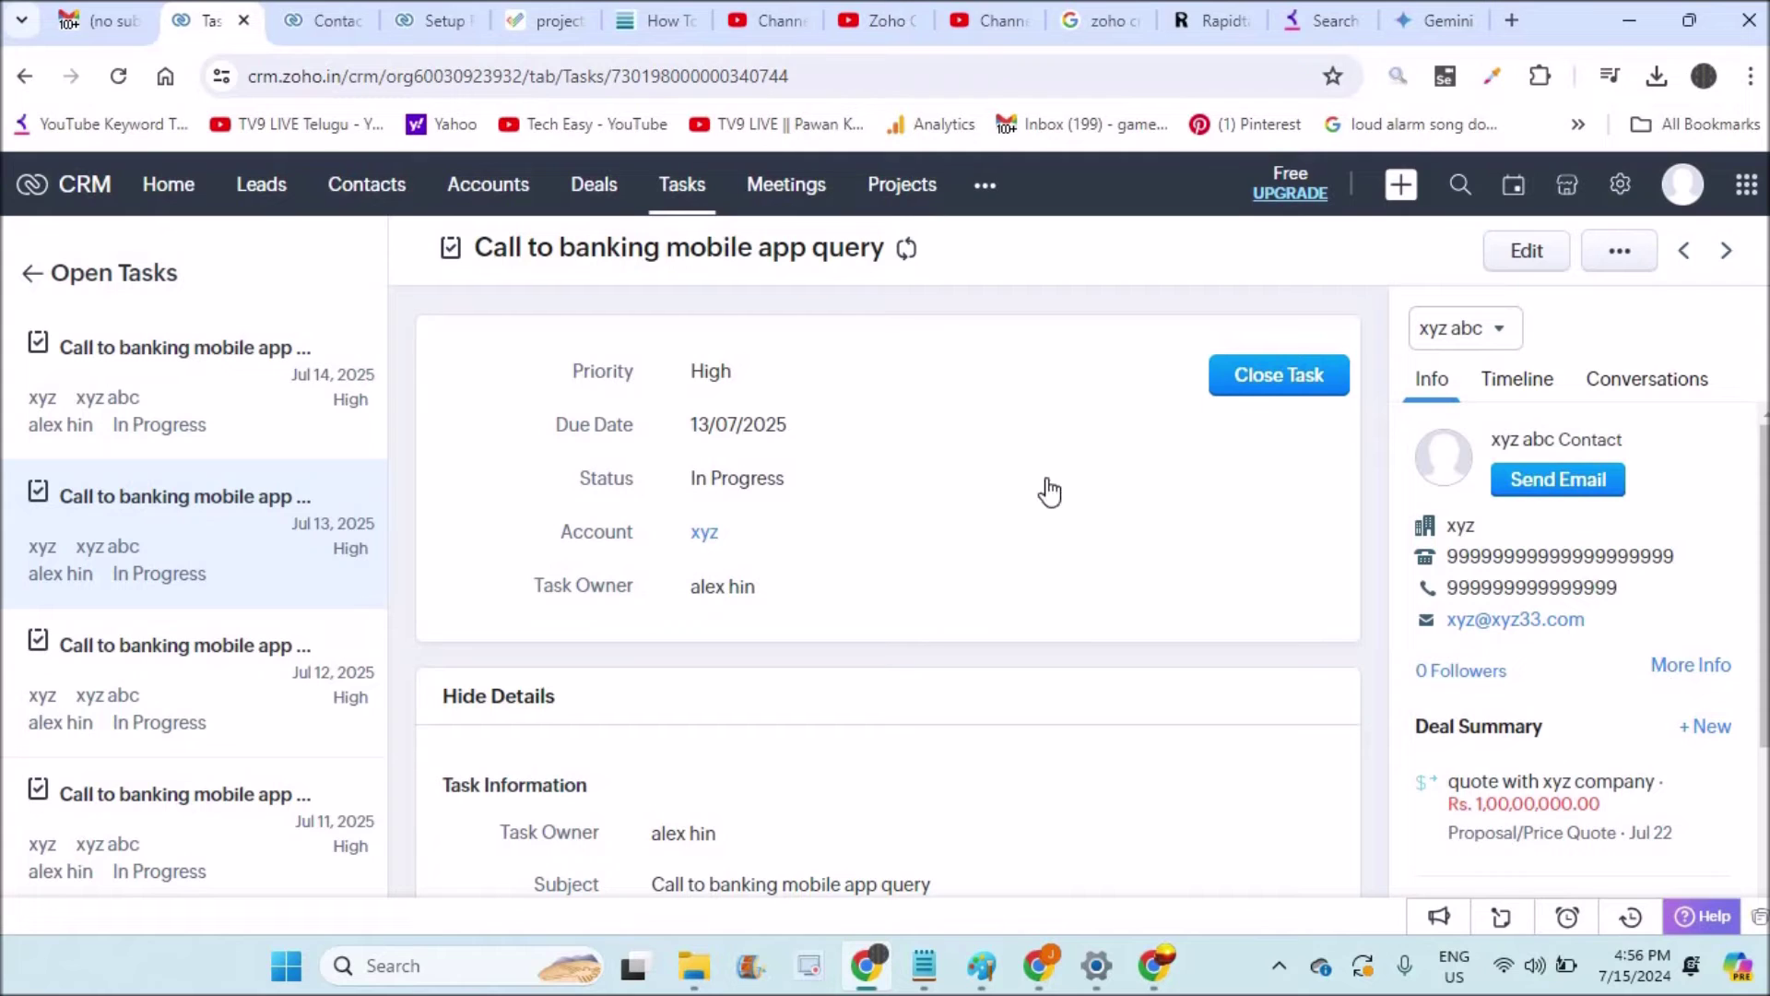
scroll(1544, 560, "down", 3)
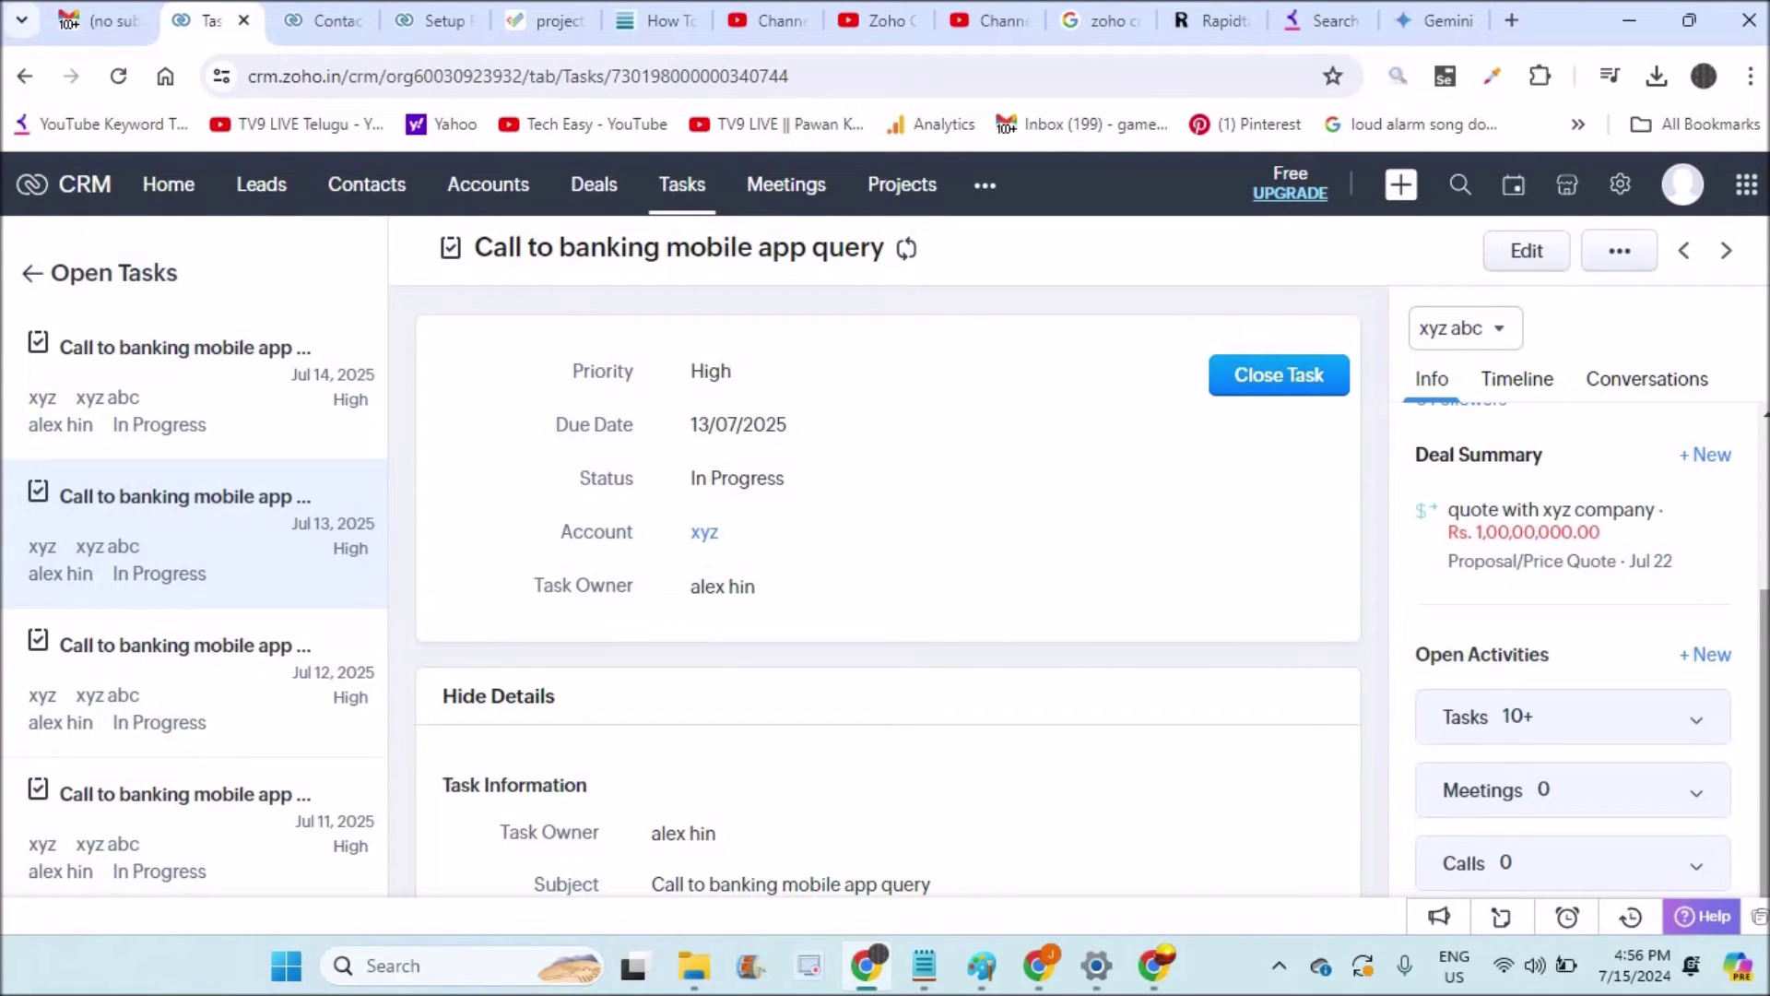
scroll(1766, 449, "up", 3)
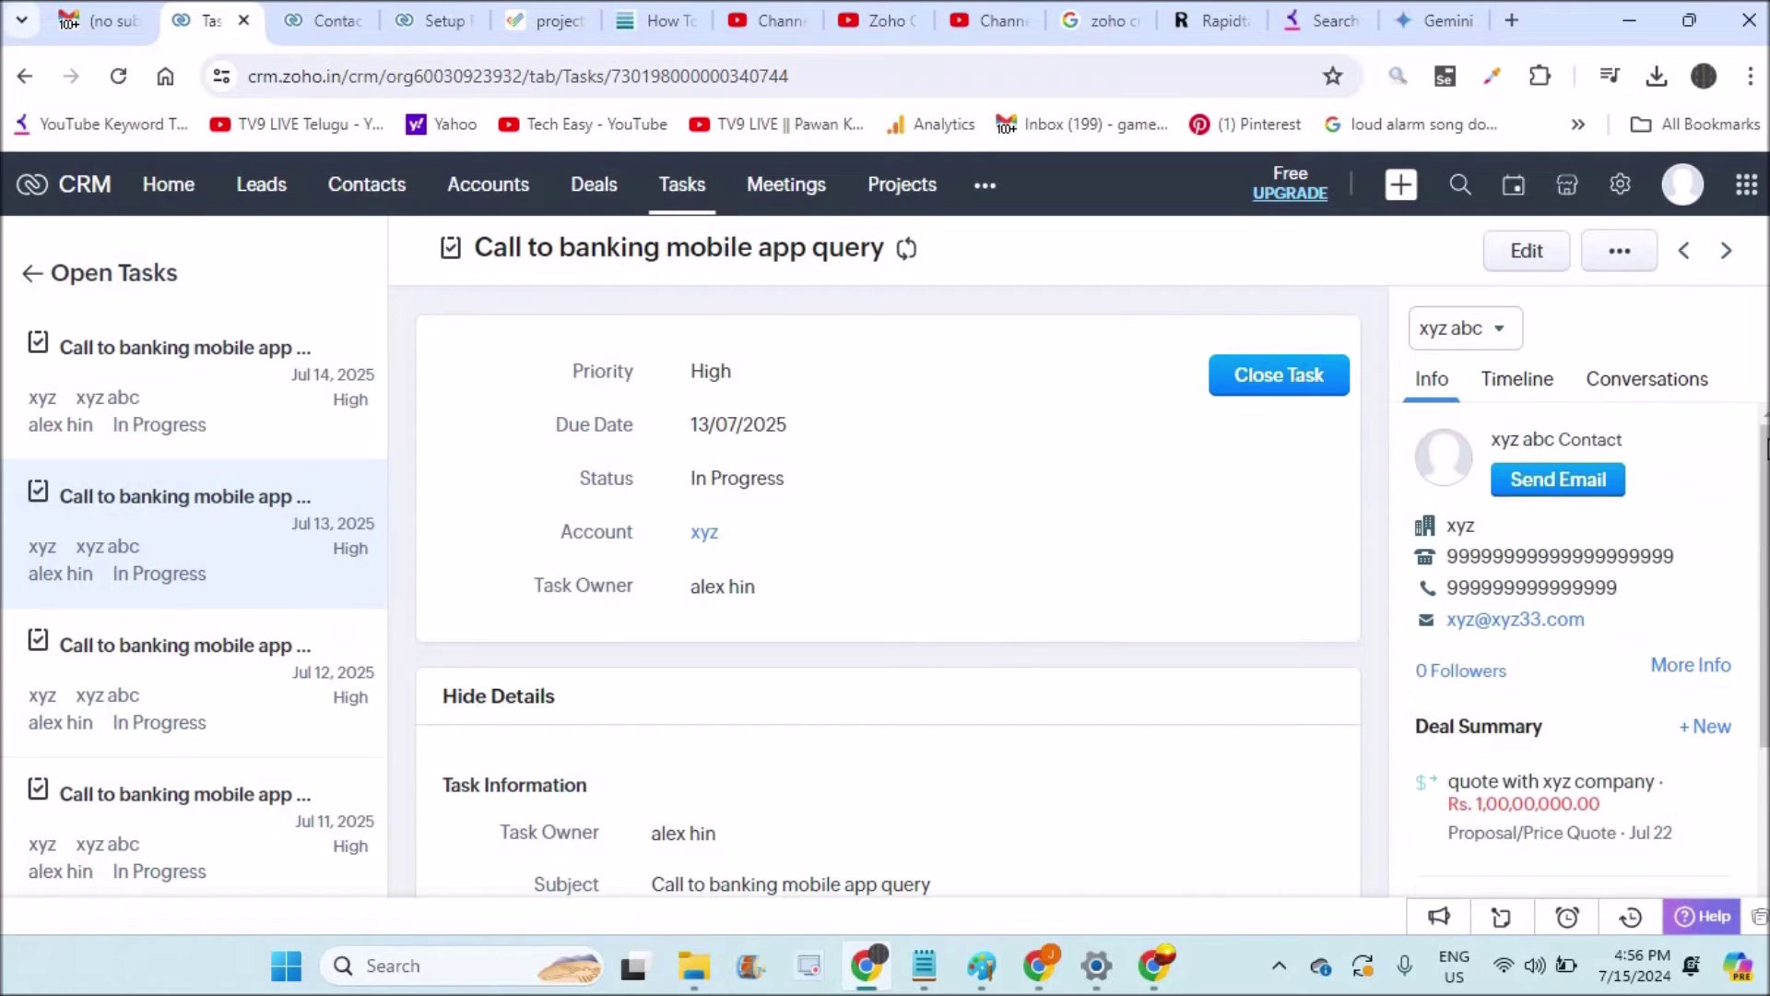
left_click(1536, 385)
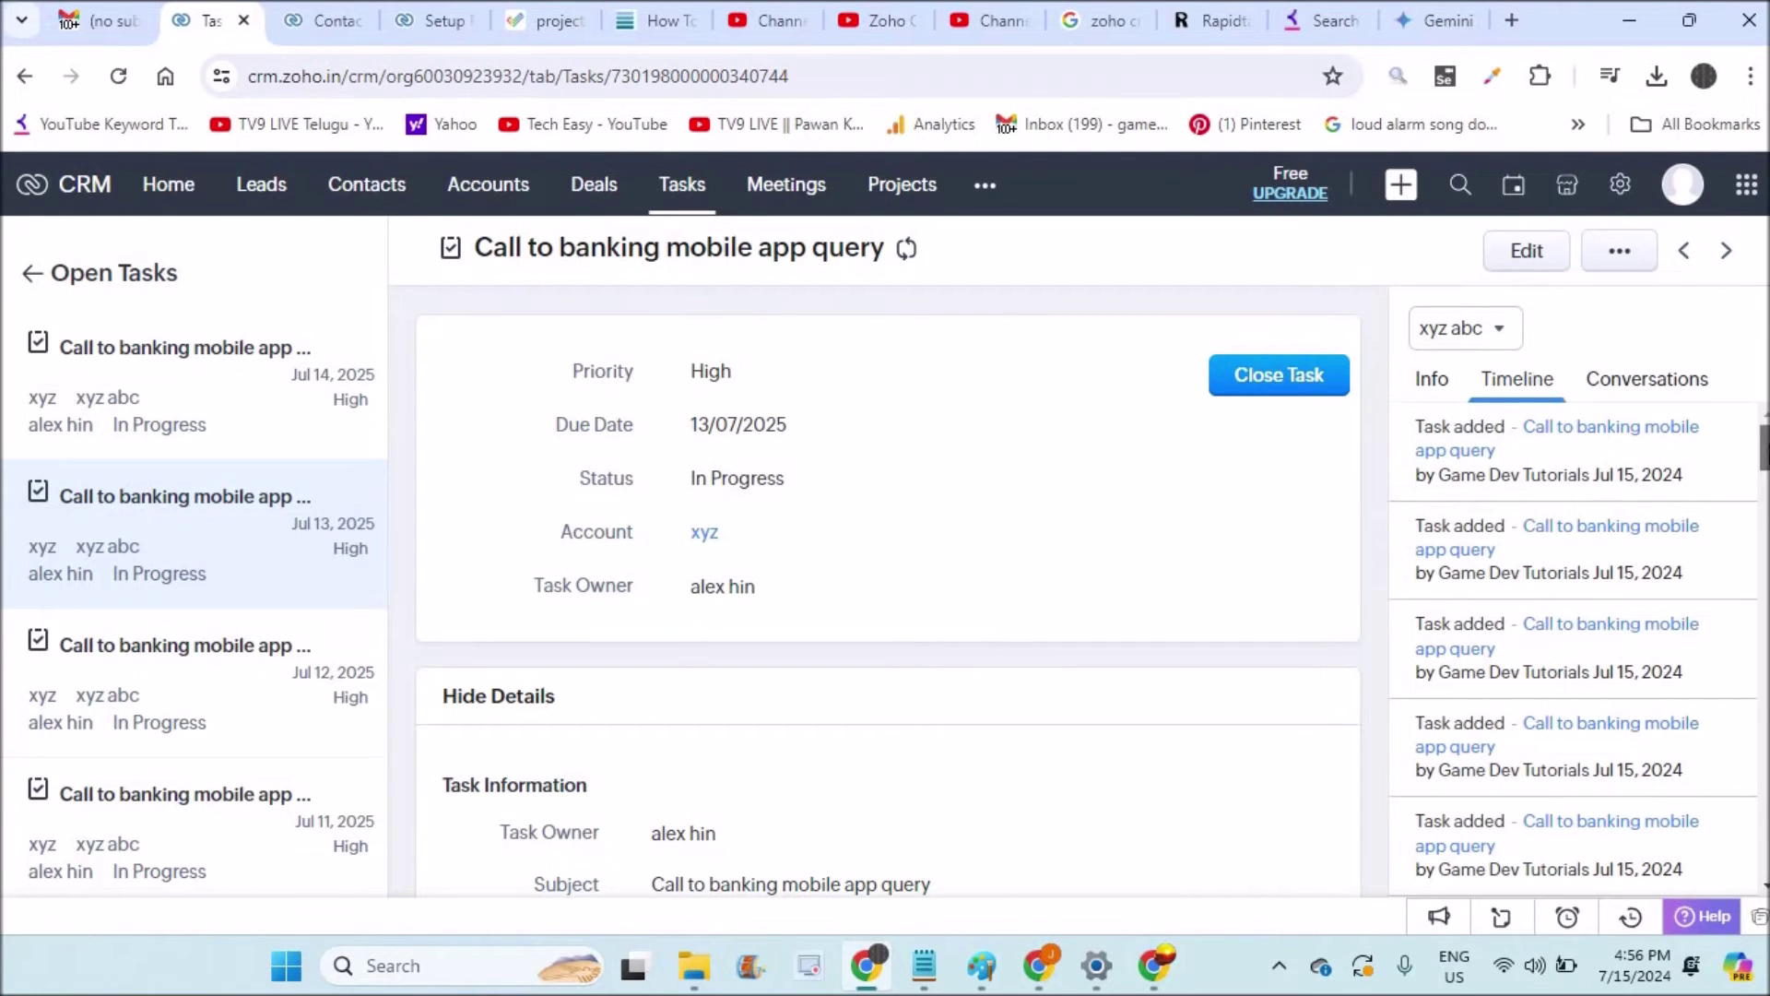
scroll(1763, 516, "down", 3)
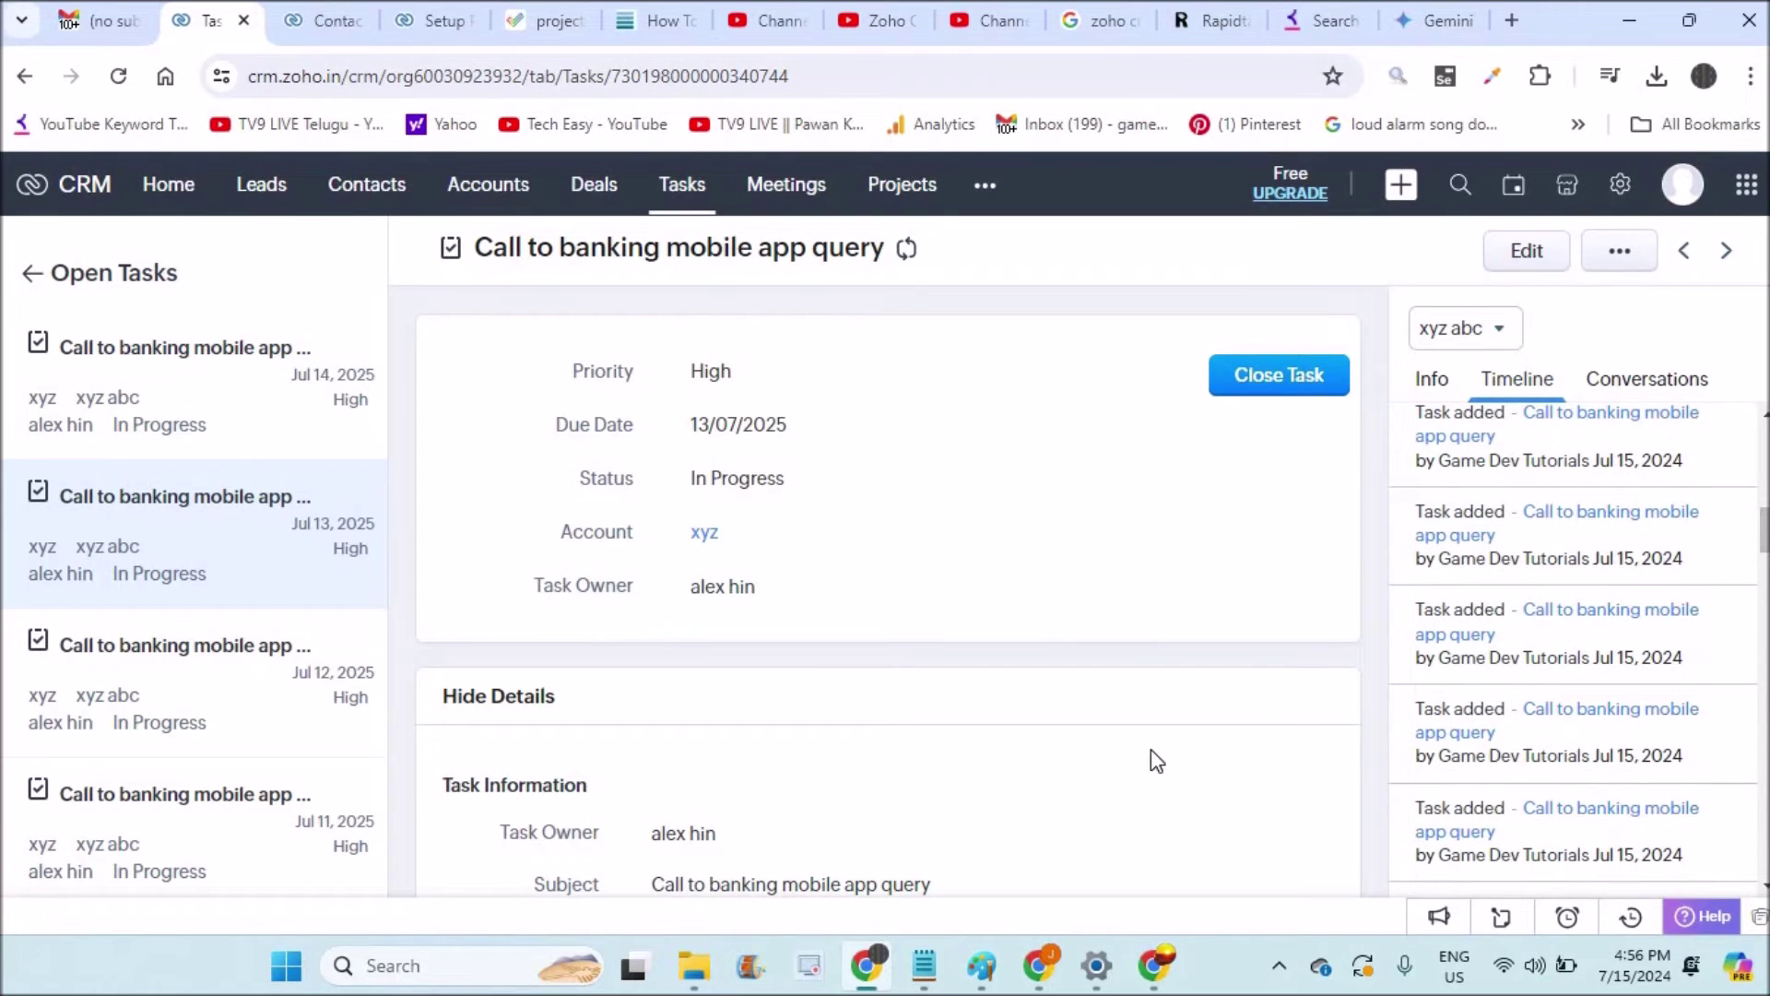
scroll(1141, 763, "down", 1)
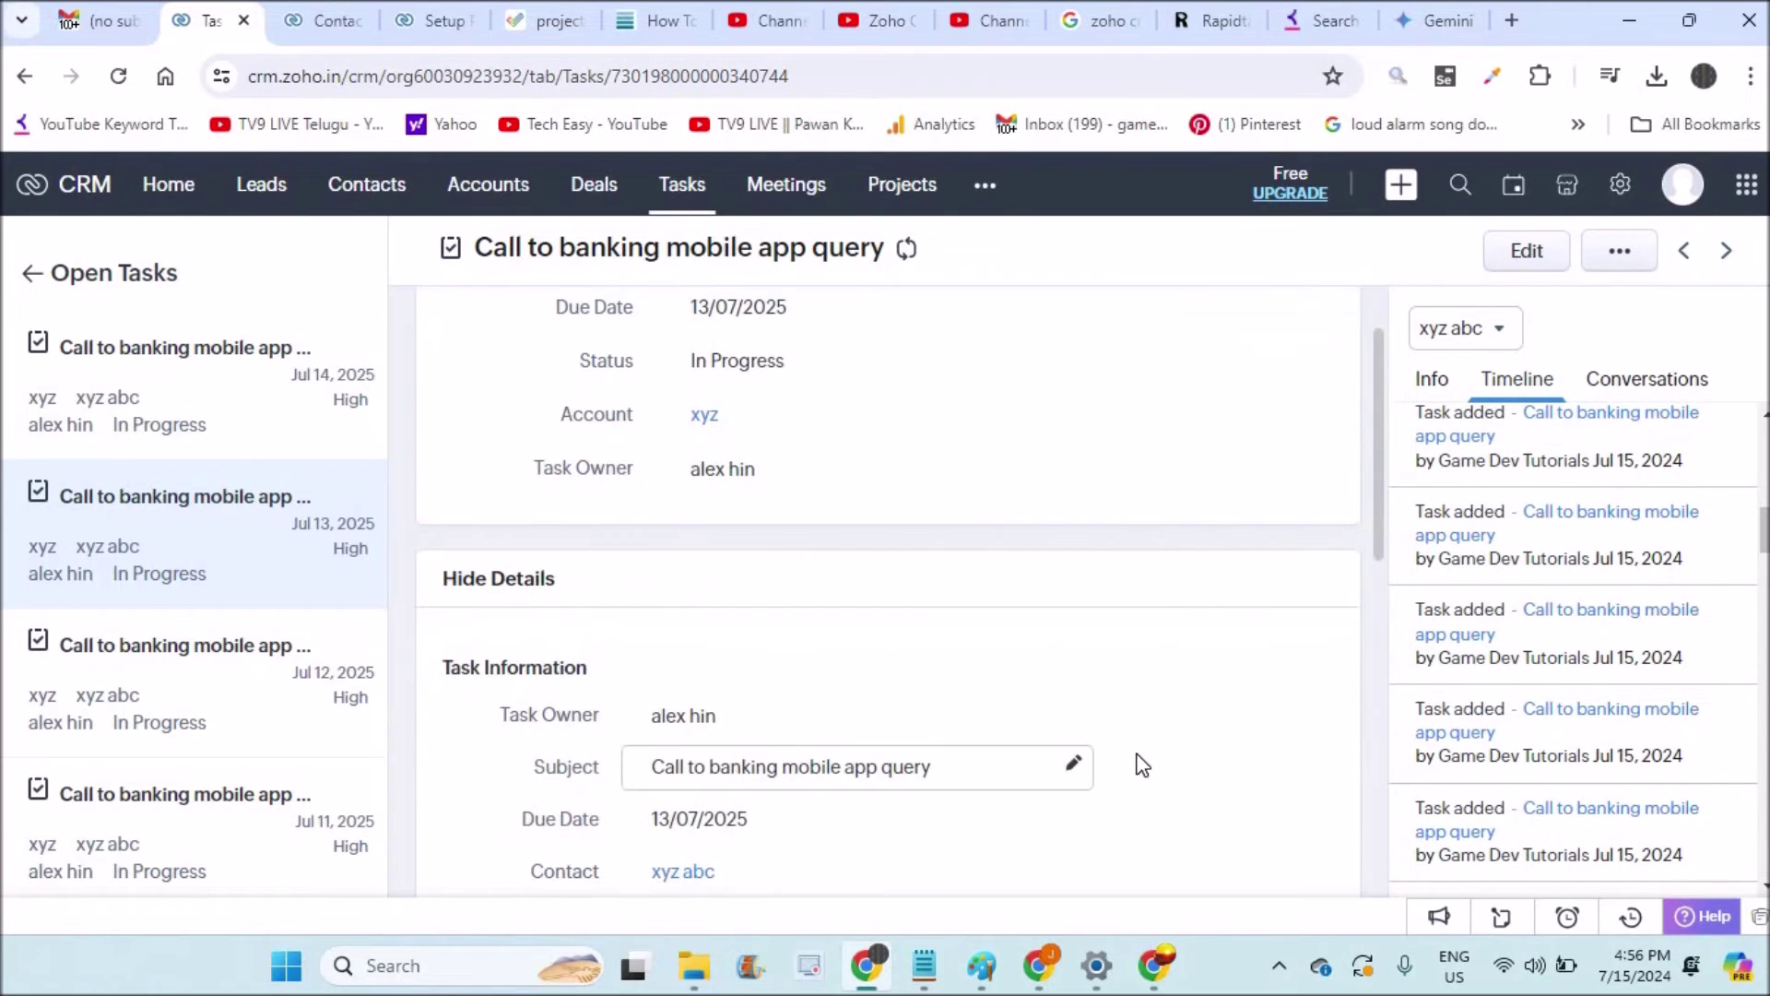
scroll(1141, 764, "down", 6)
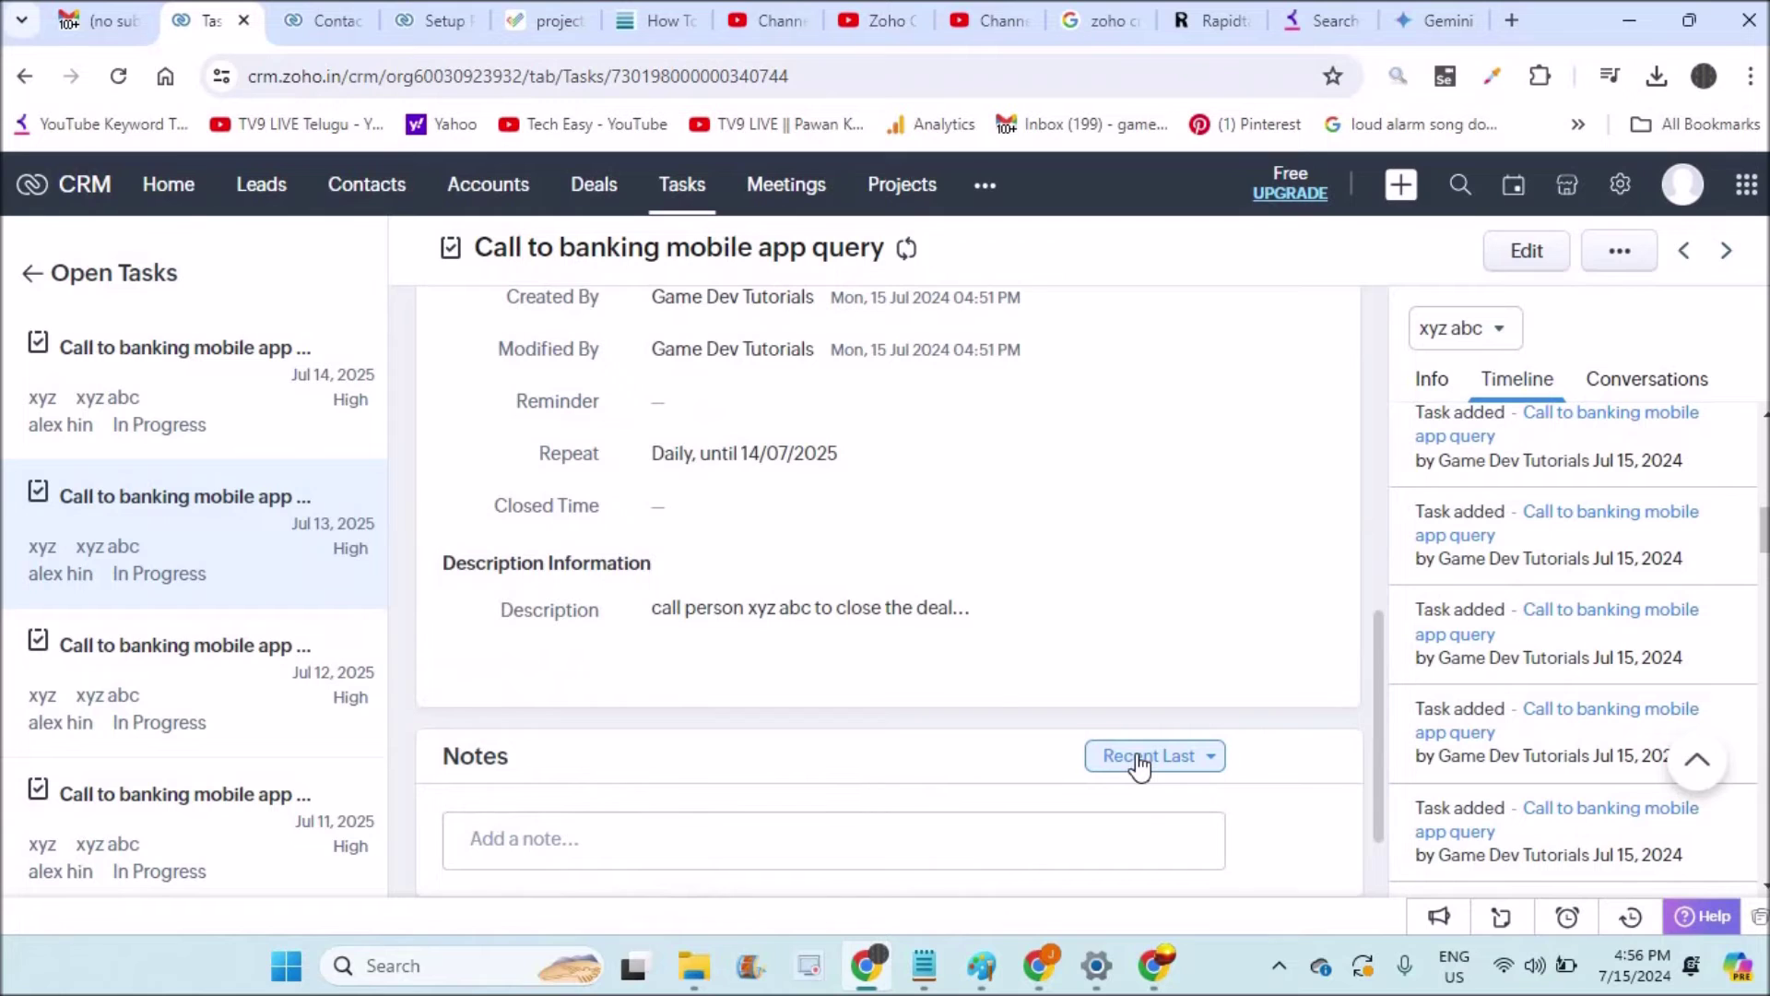
scroll(1141, 763, "down", 3)
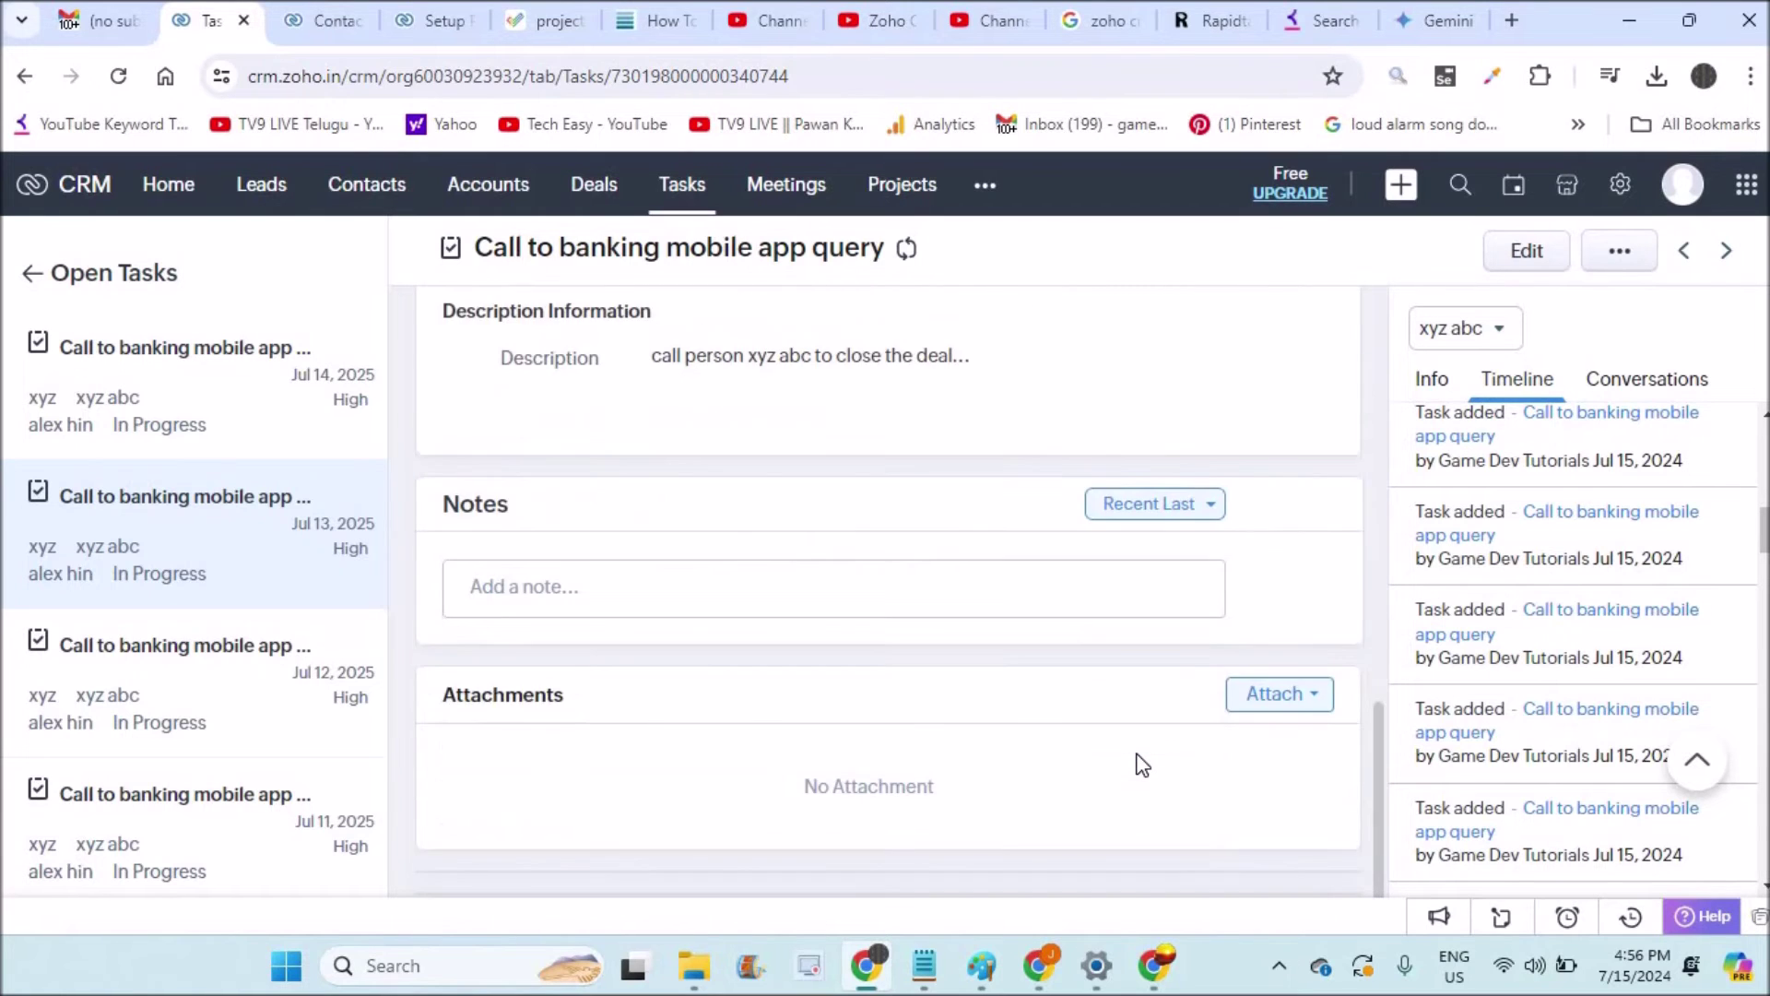
scroll(1142, 764, "up", 1)
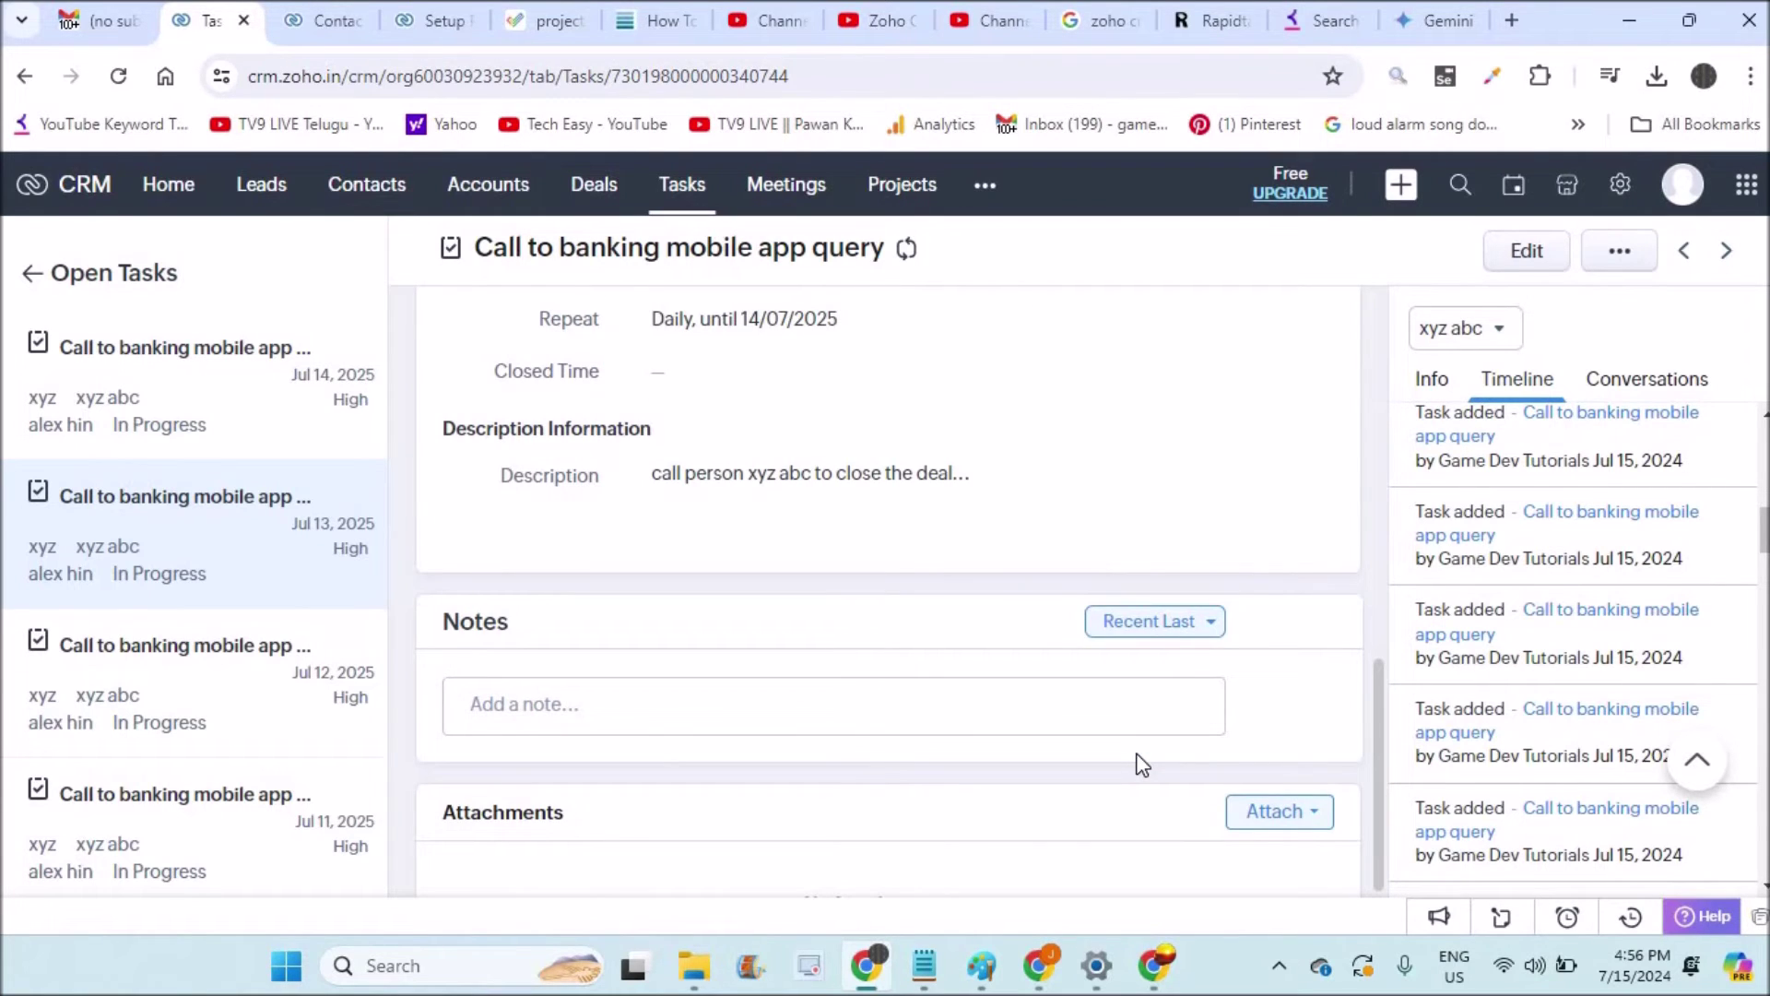
scroll(1141, 763, "up", 6)
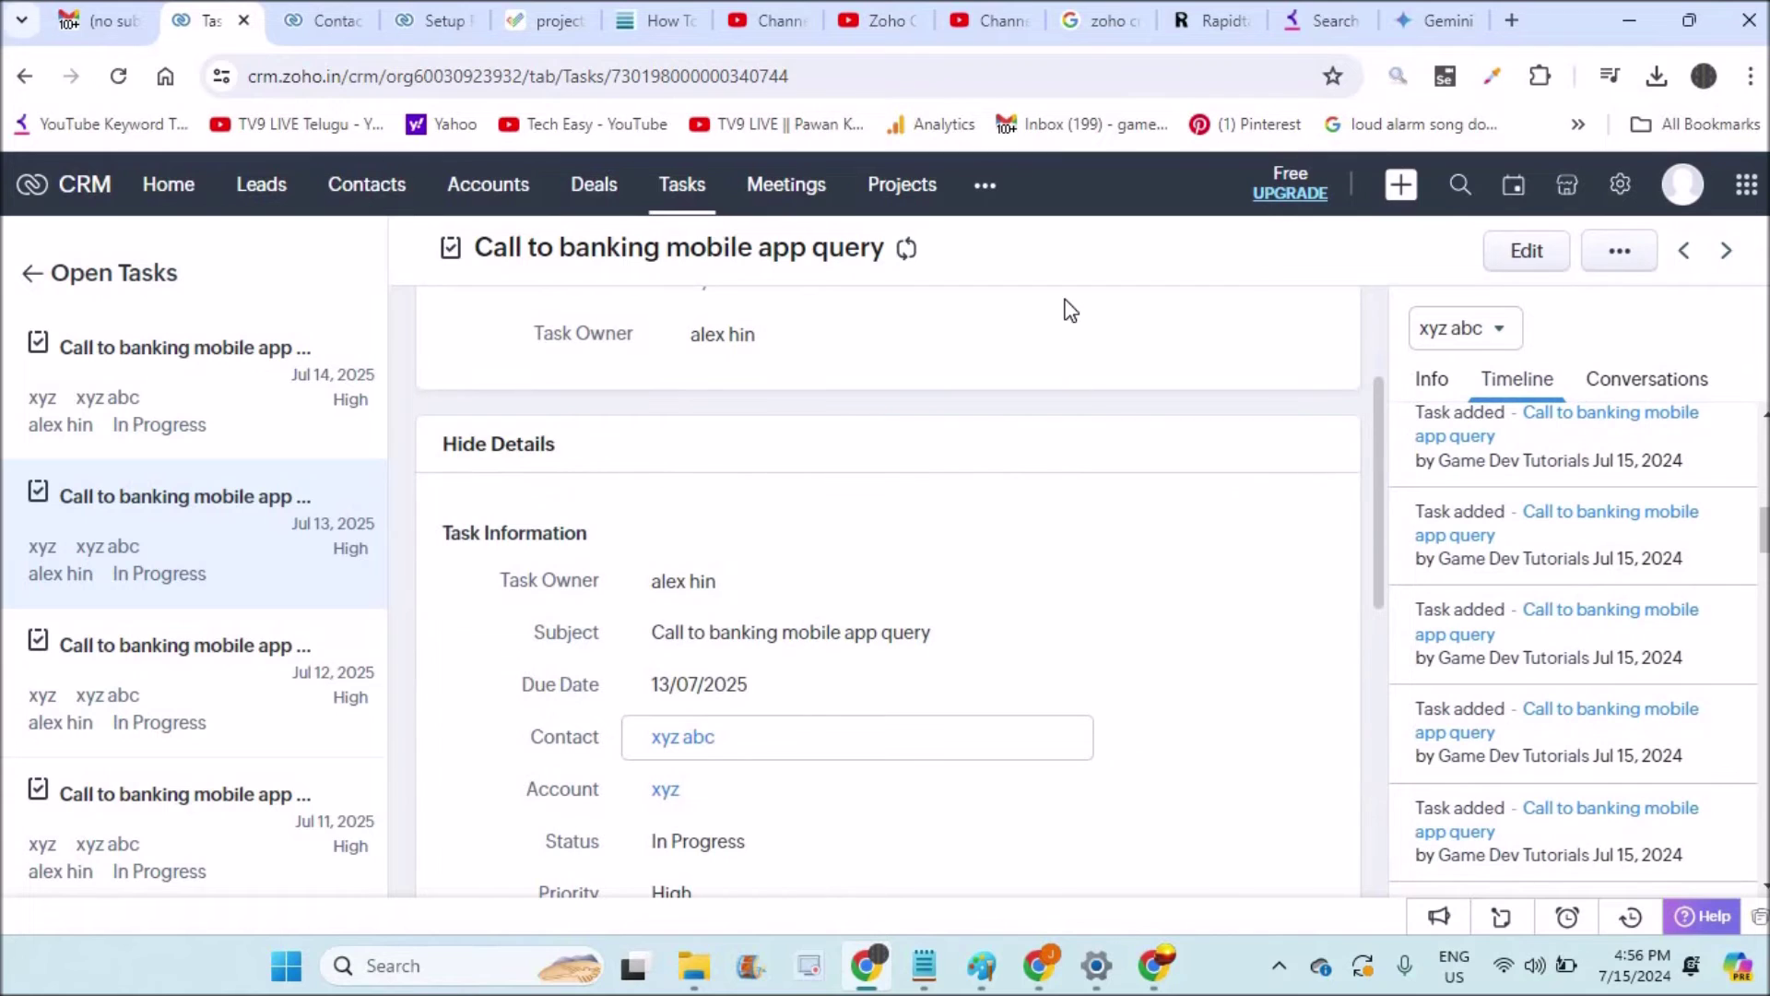
left_click(1039, 965)
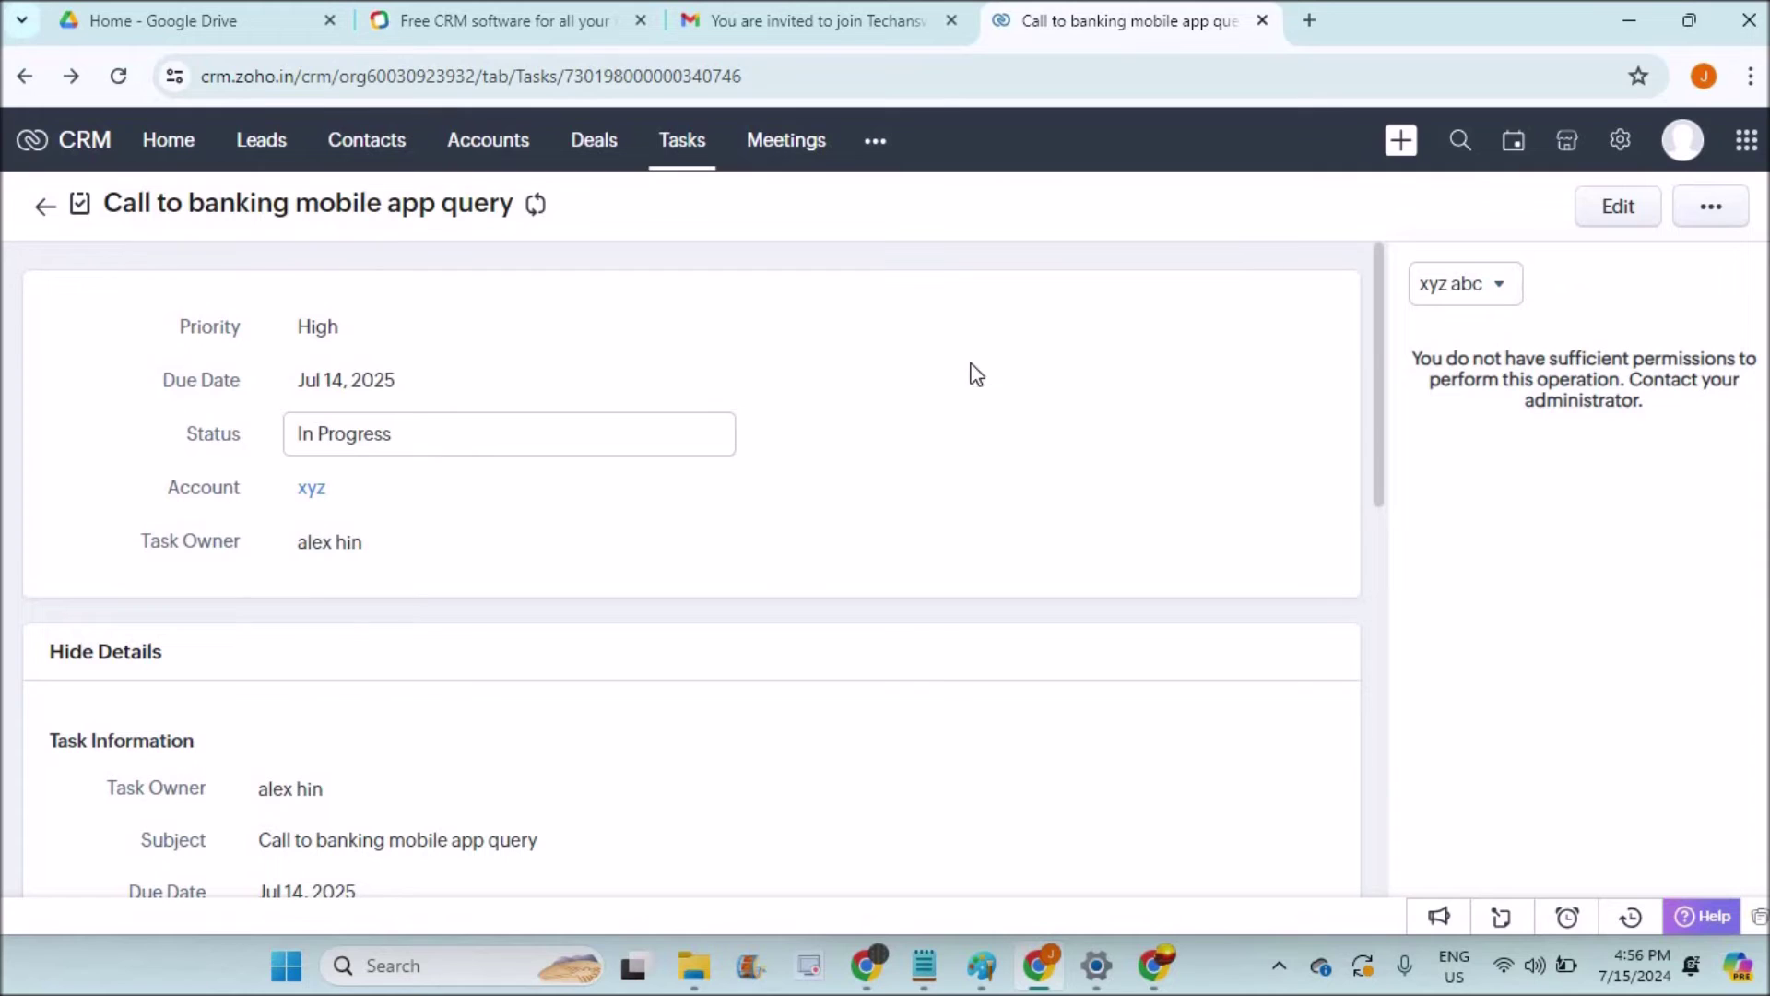
Add and save the note 'i just call to the client and it will take one more call'.
left_click(1380, 534)
left_click_drag(1383, 542, 1375, 693)
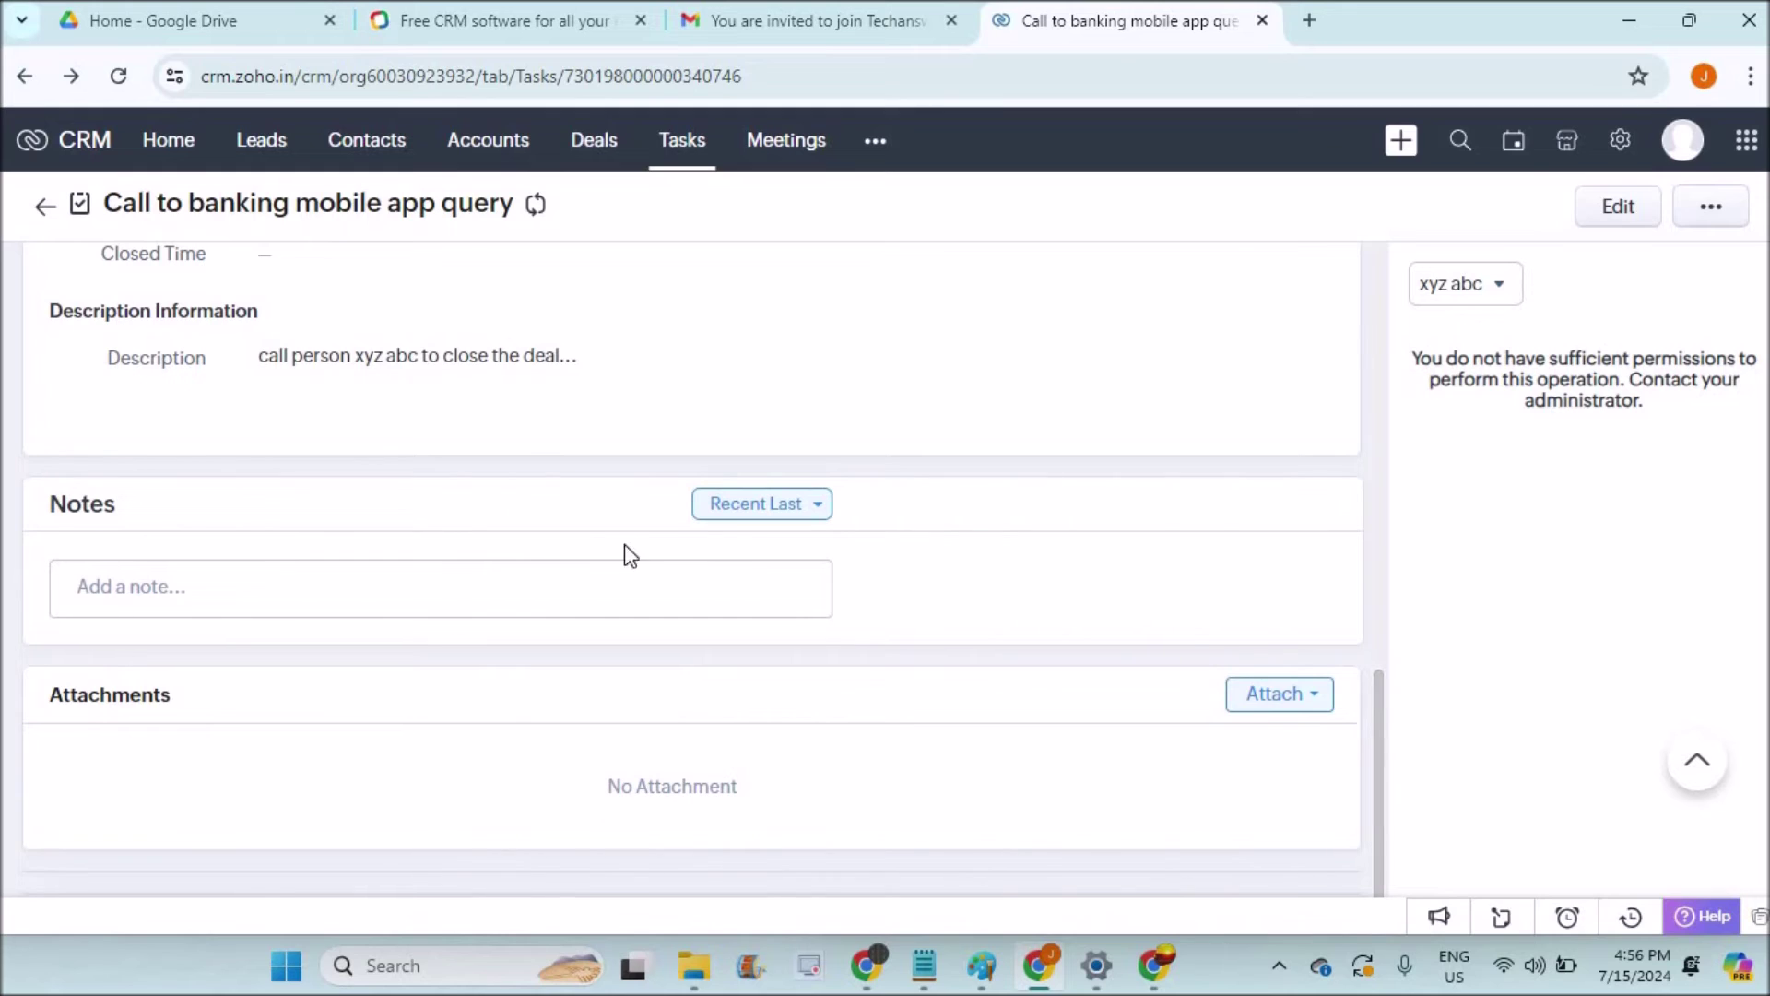
left_click(530, 593)
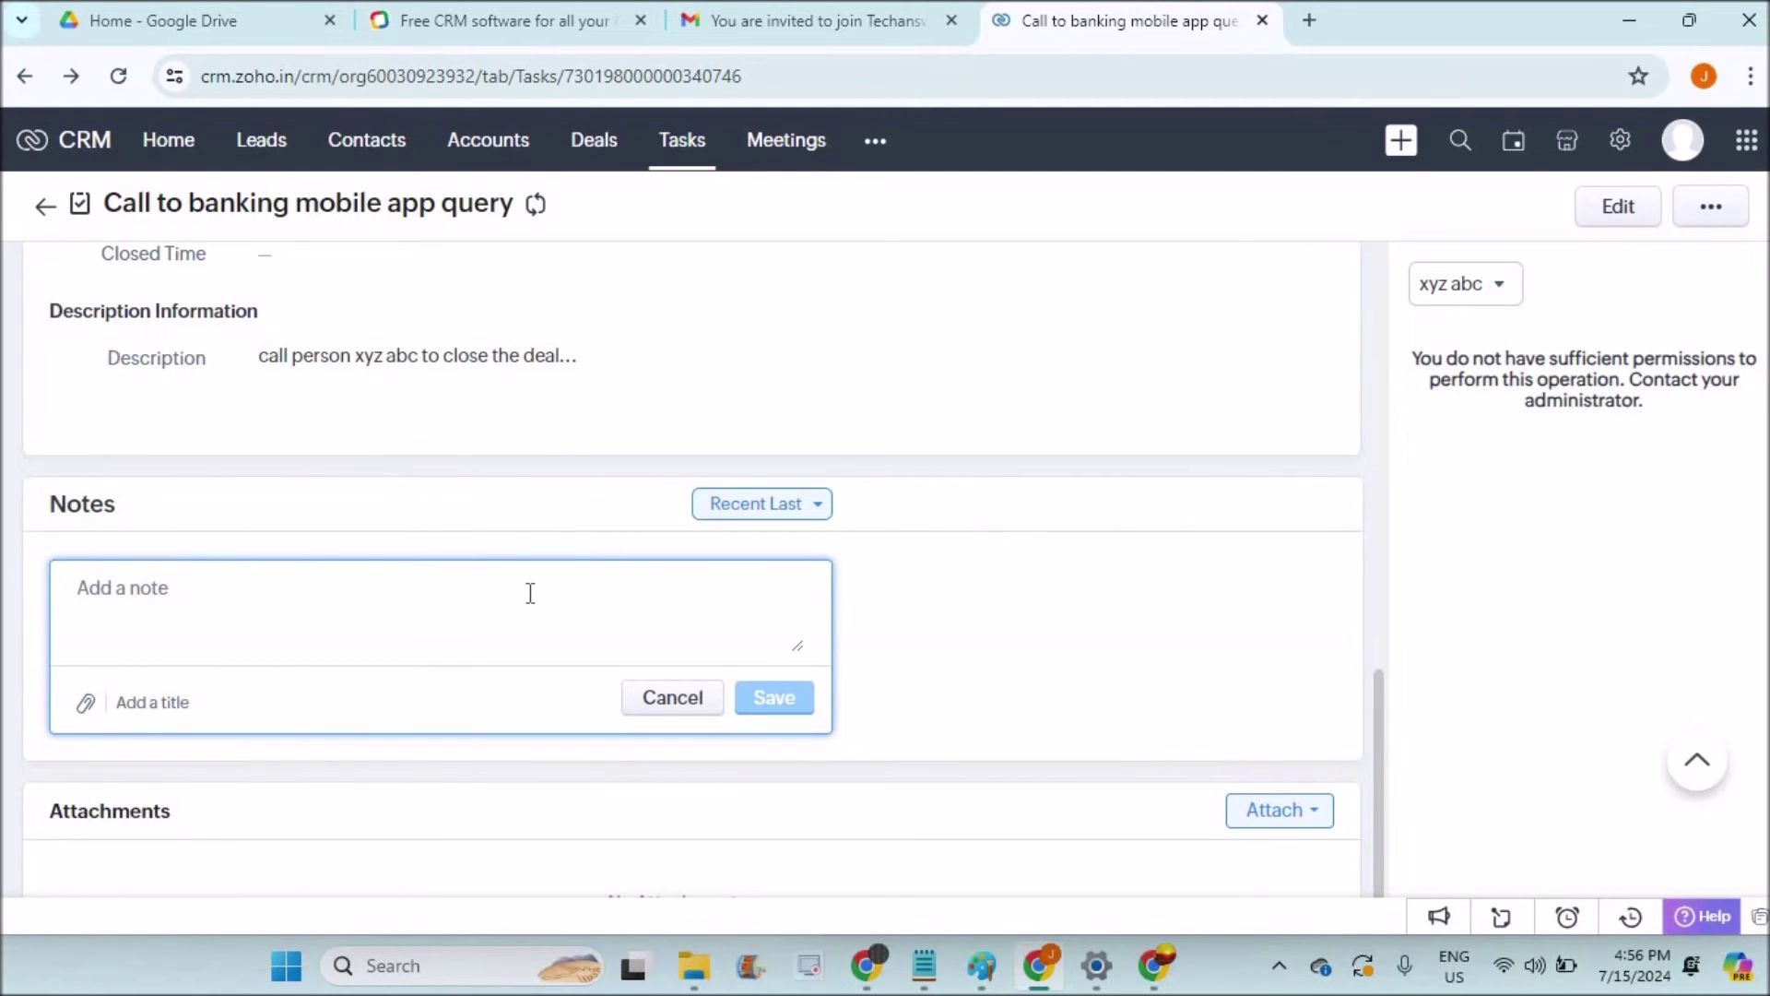
type("i just")
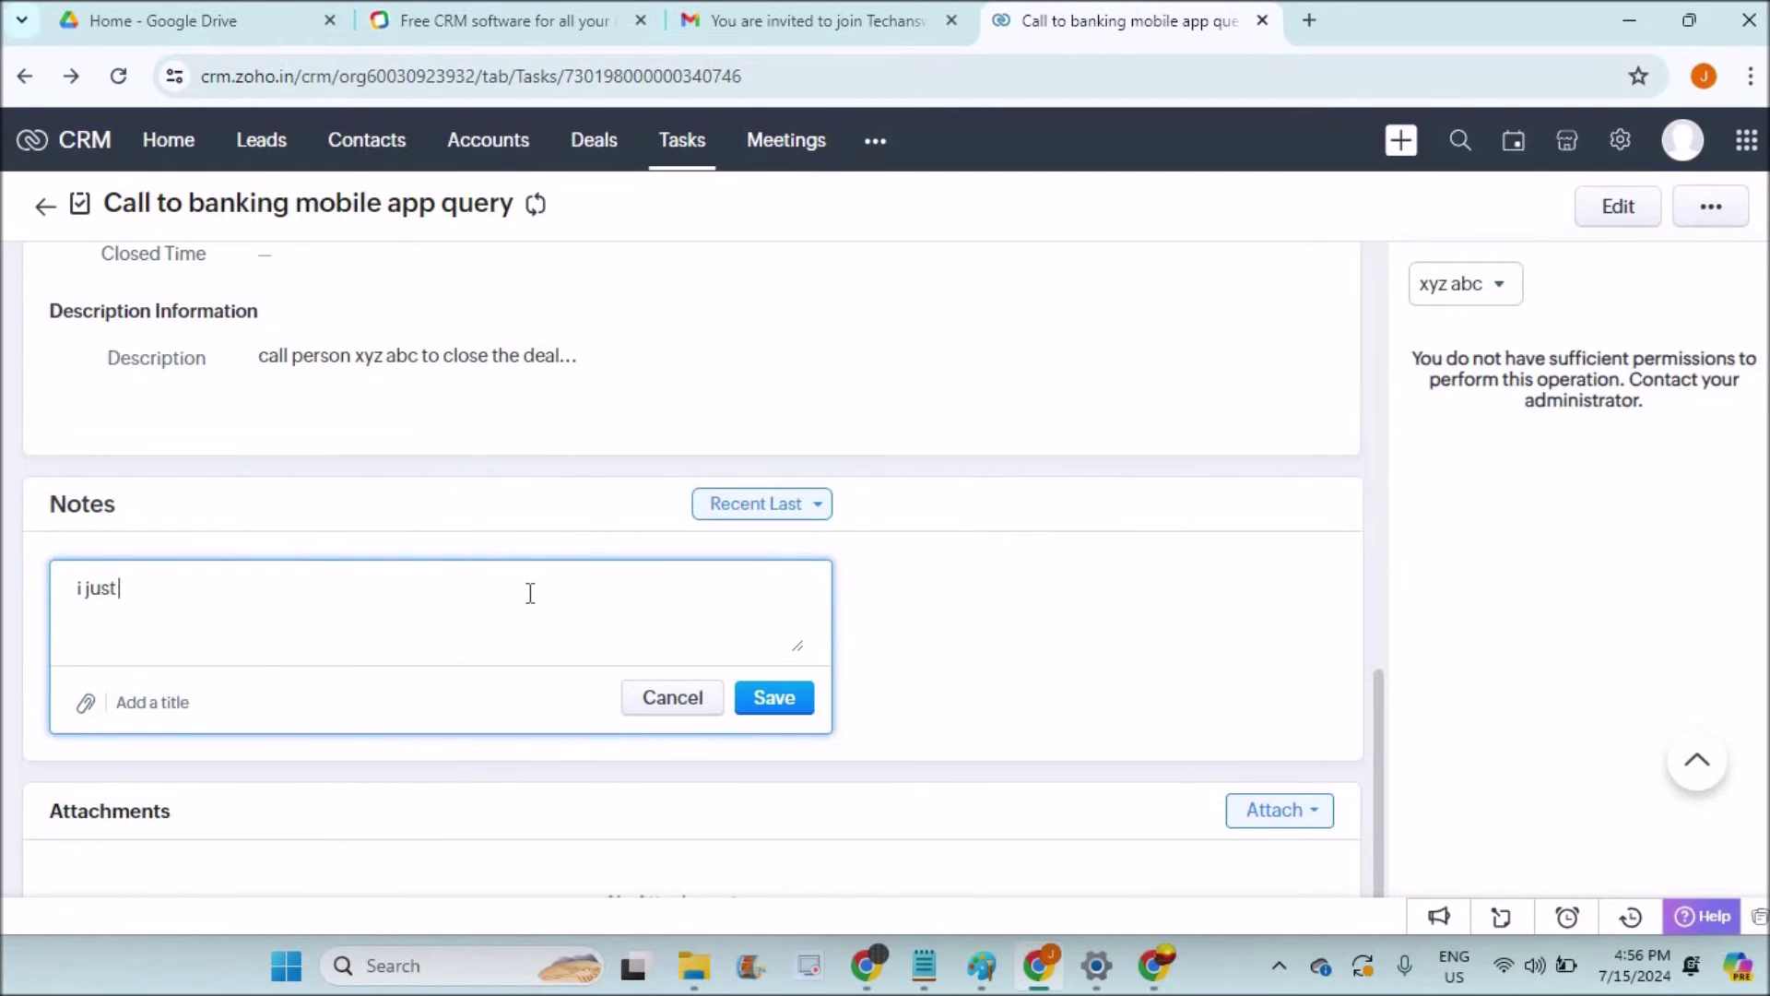
type(" call to the client and it will take one more call....")
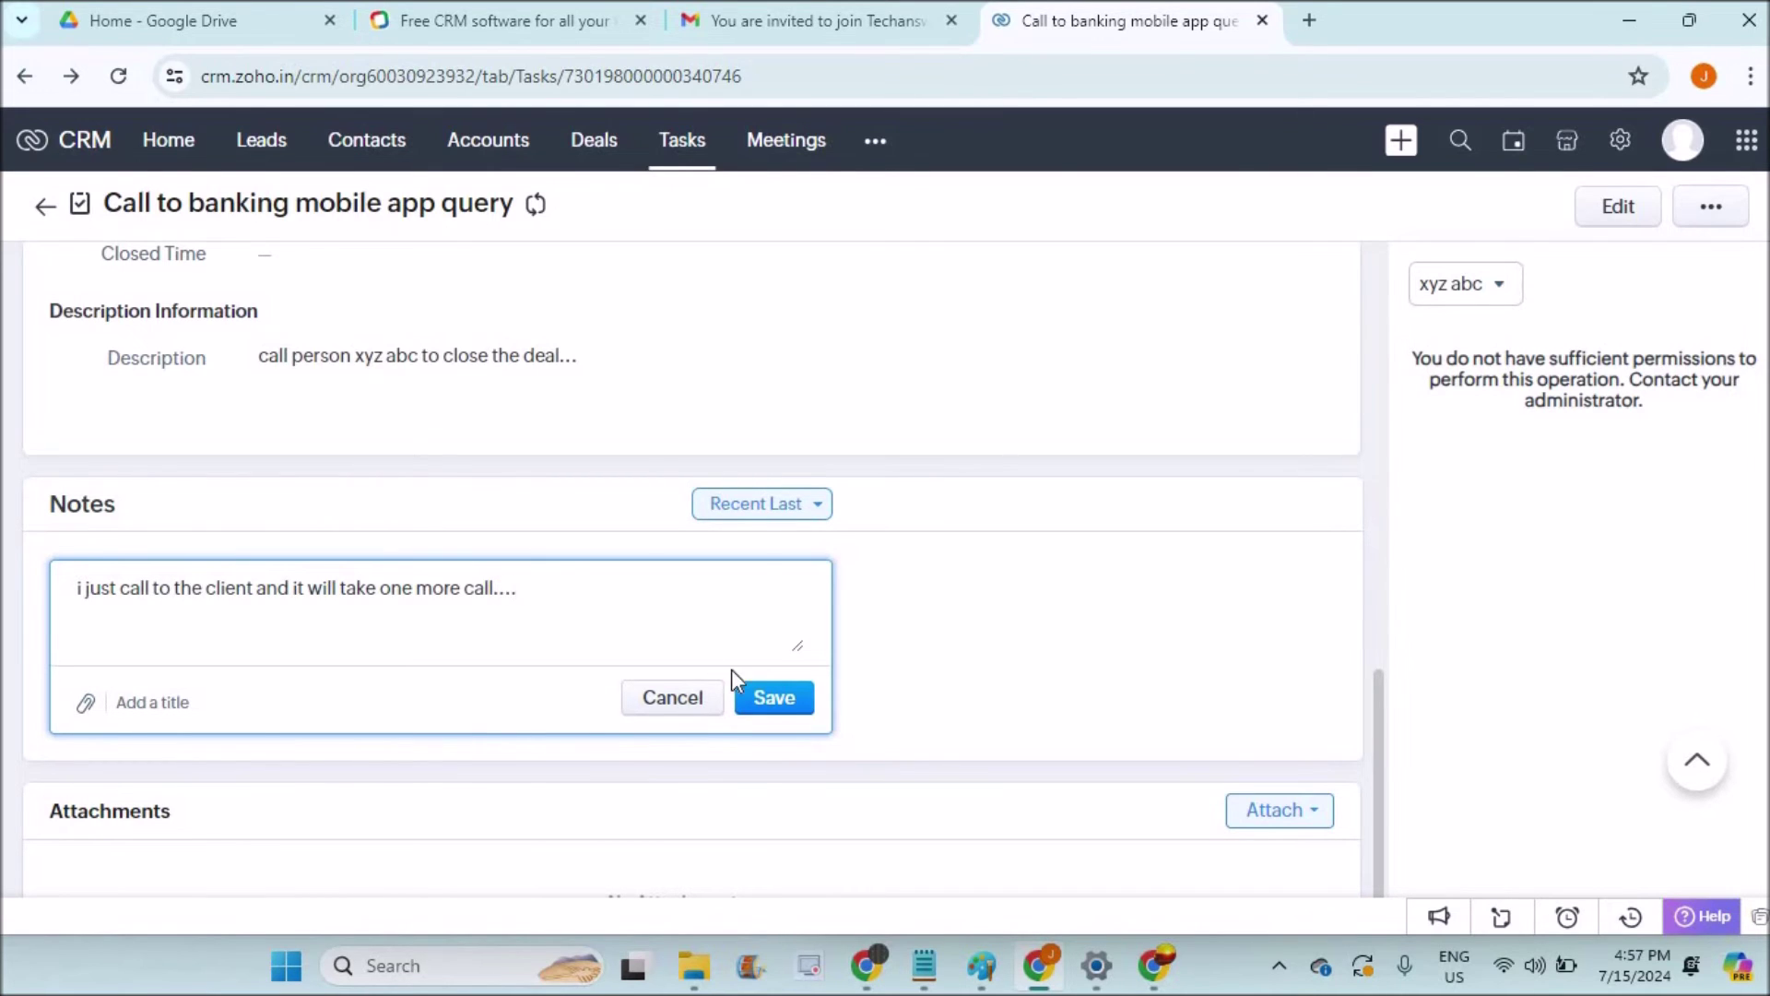
left_click(767, 705)
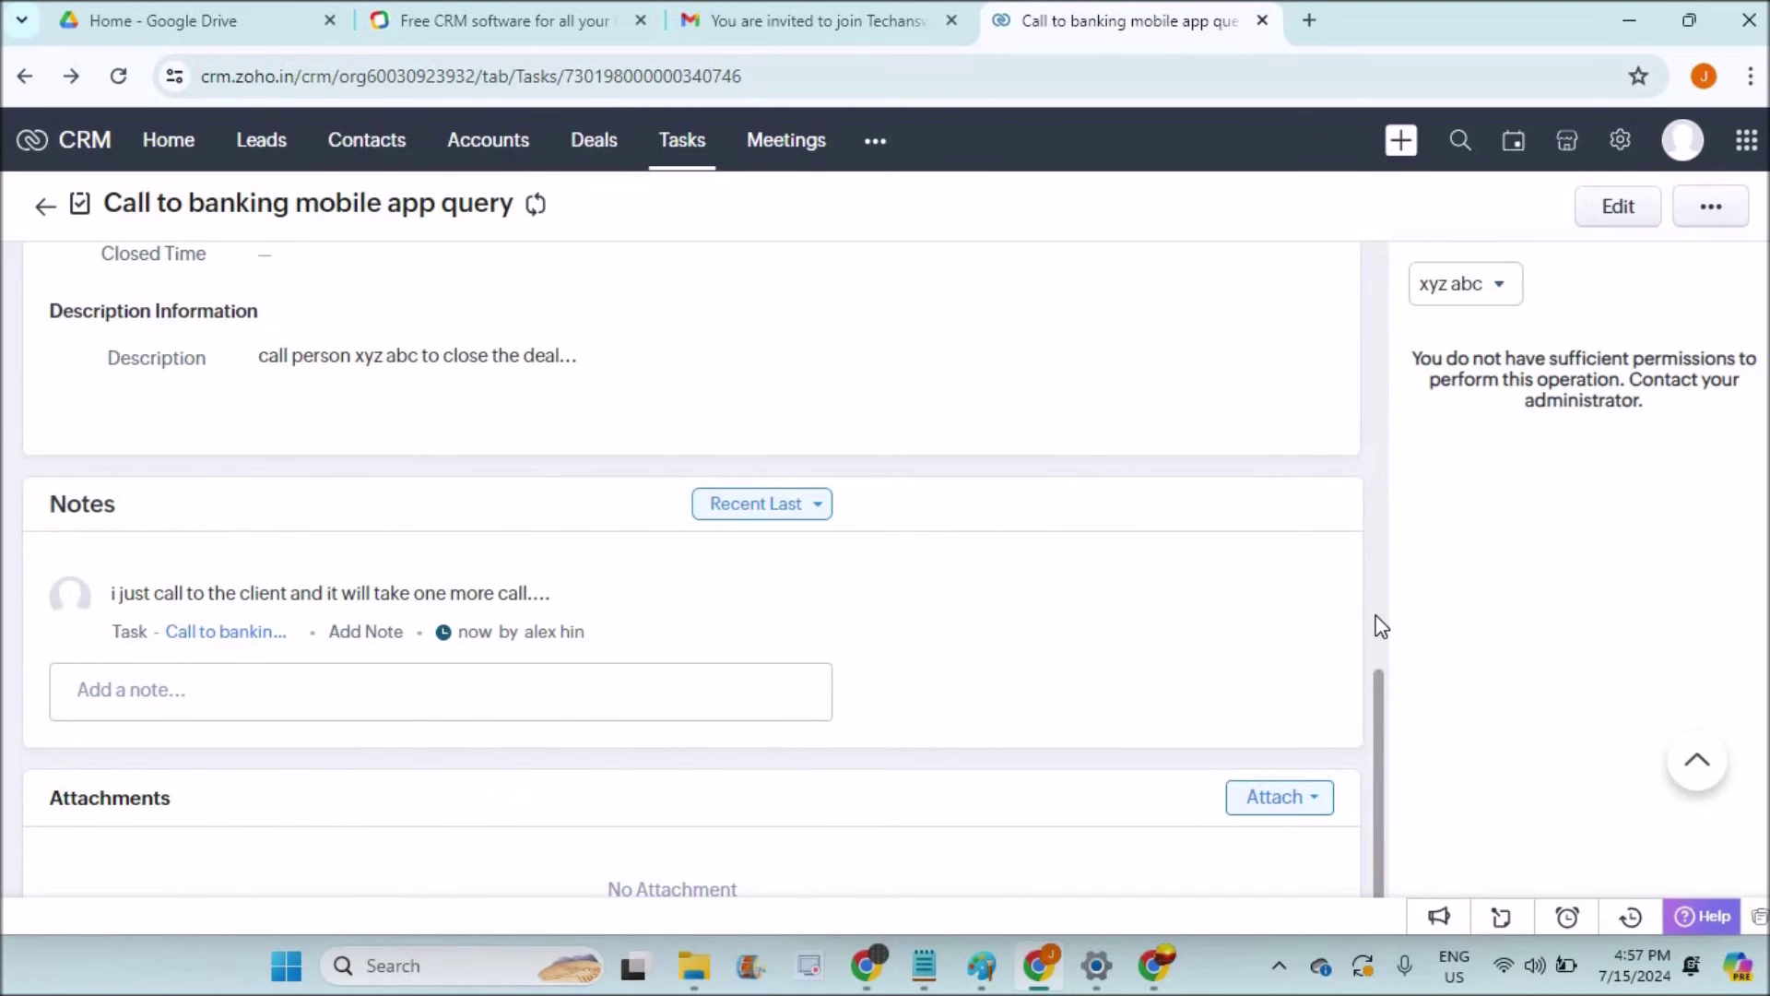
left_click_drag(1375, 624, 1380, 204)
In the reloaded admin window, open the 14/07/2025 banking call task from Home's Pending Tasks.
left_click(1711, 206)
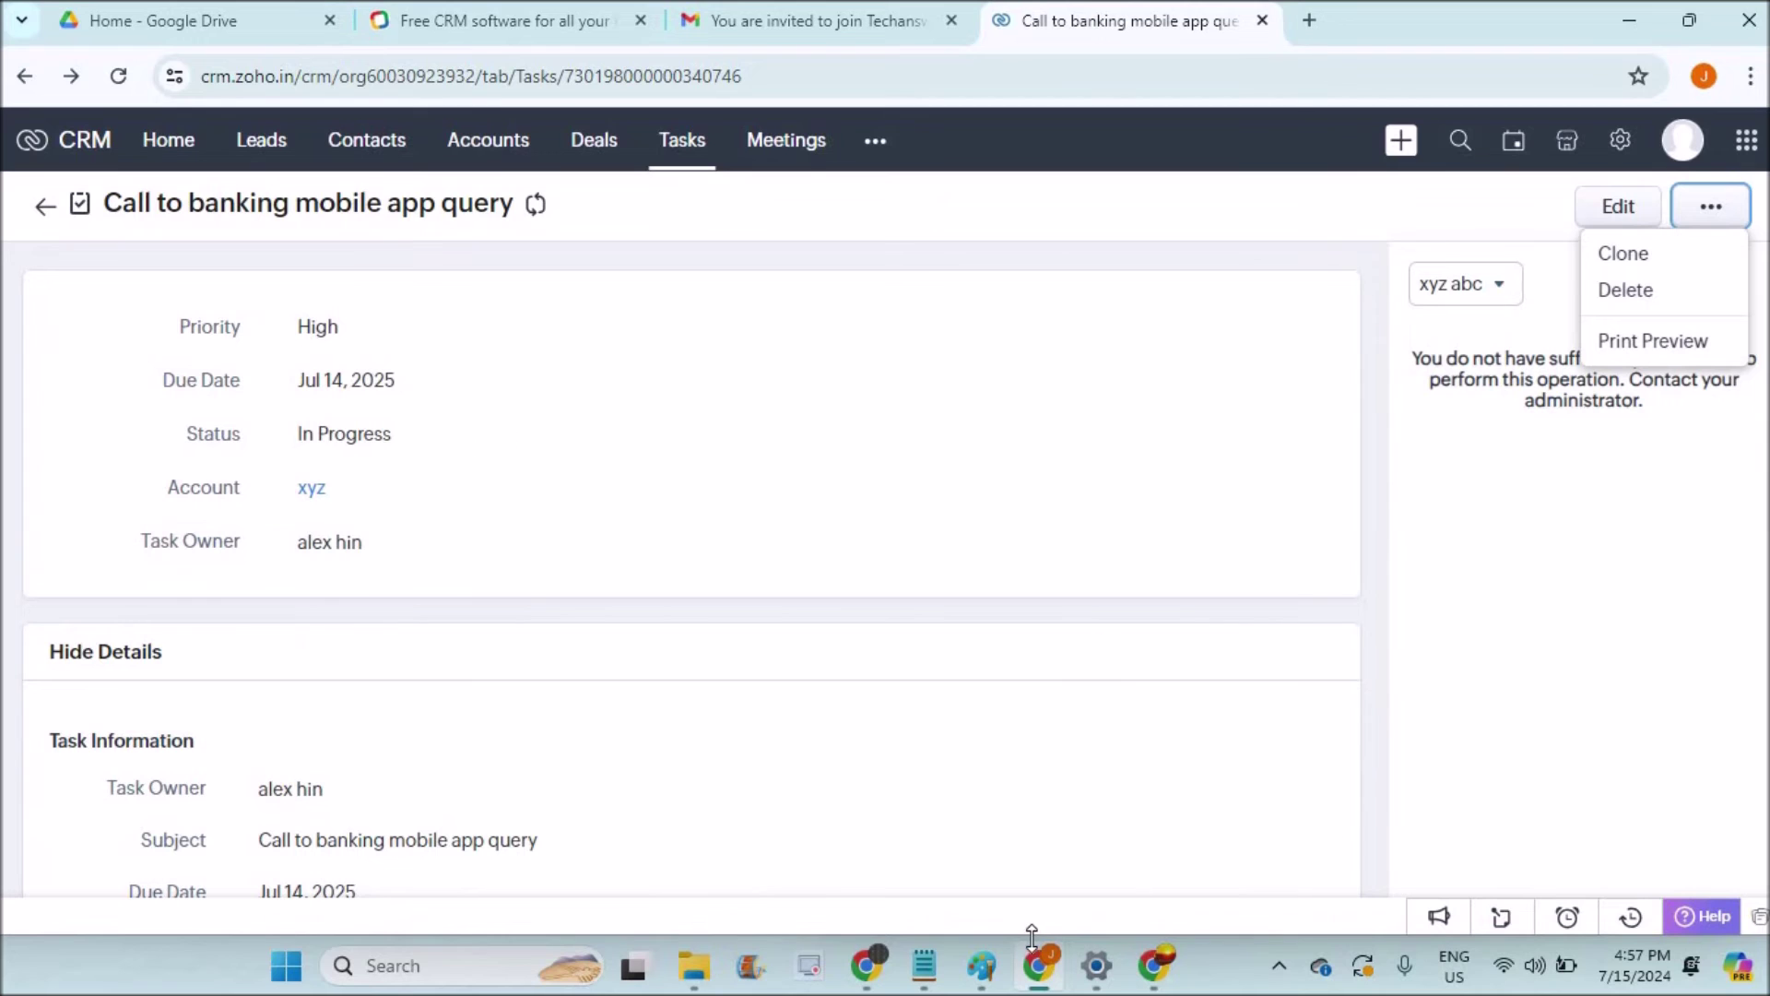
left_click(868, 970)
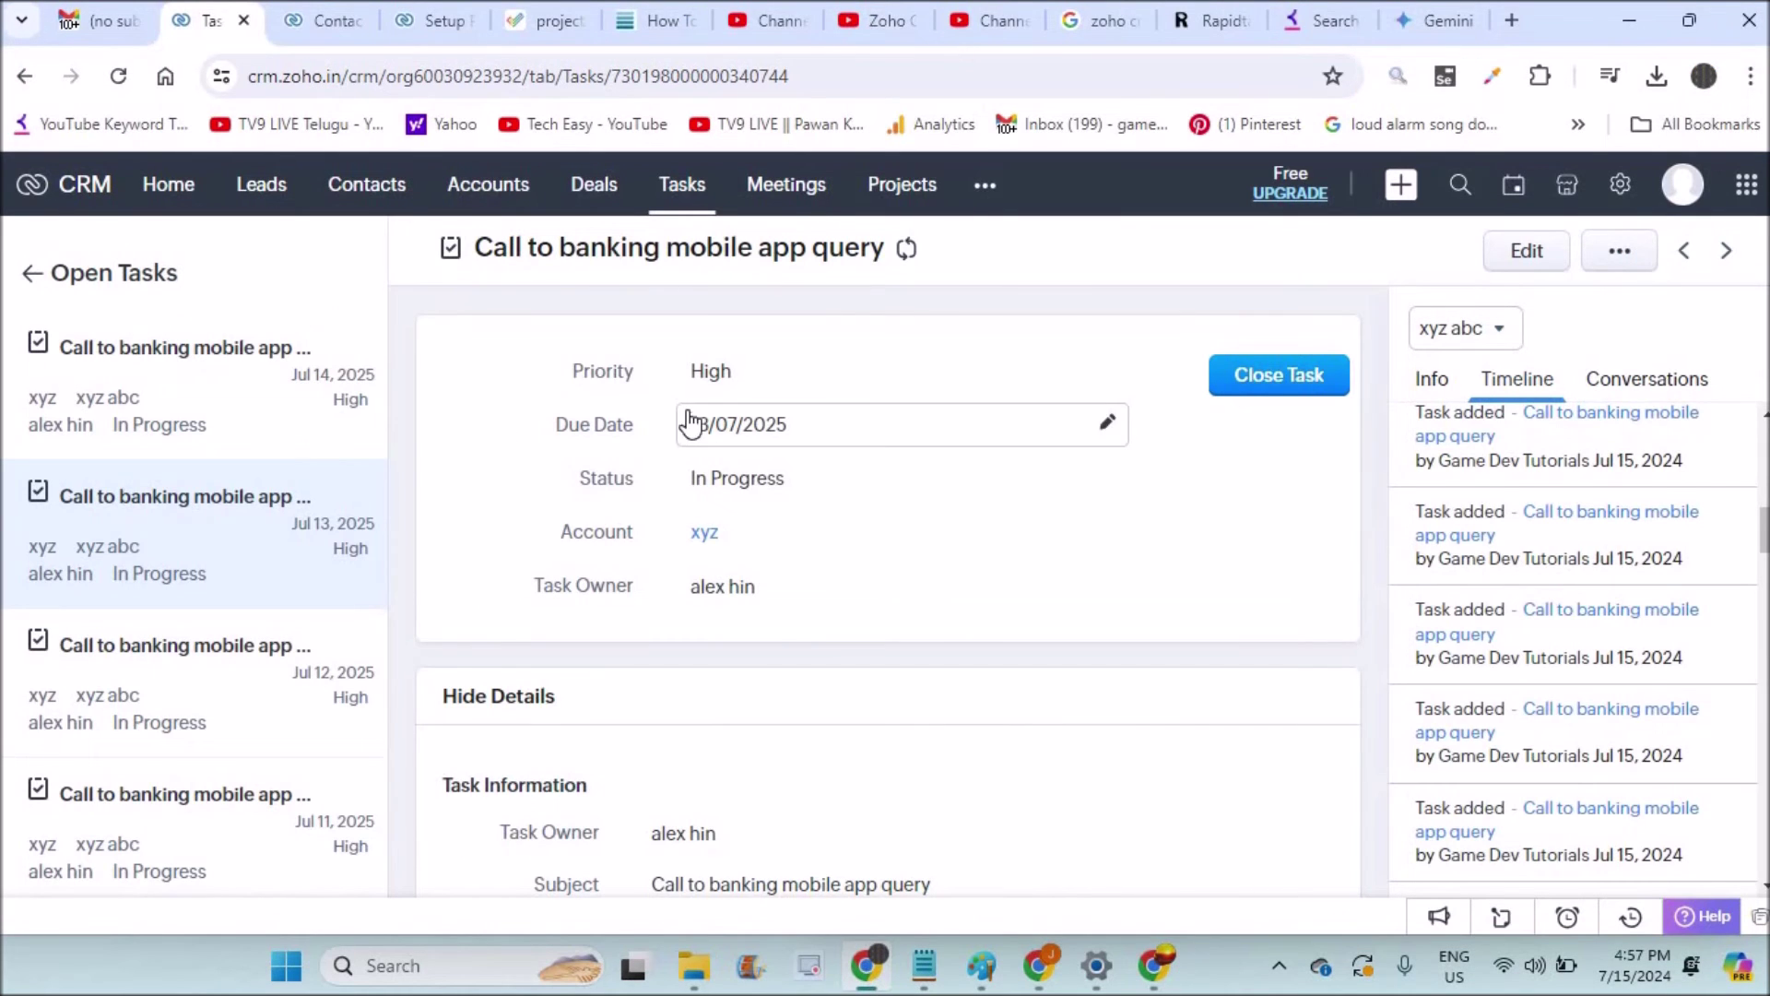
left_click(119, 78)
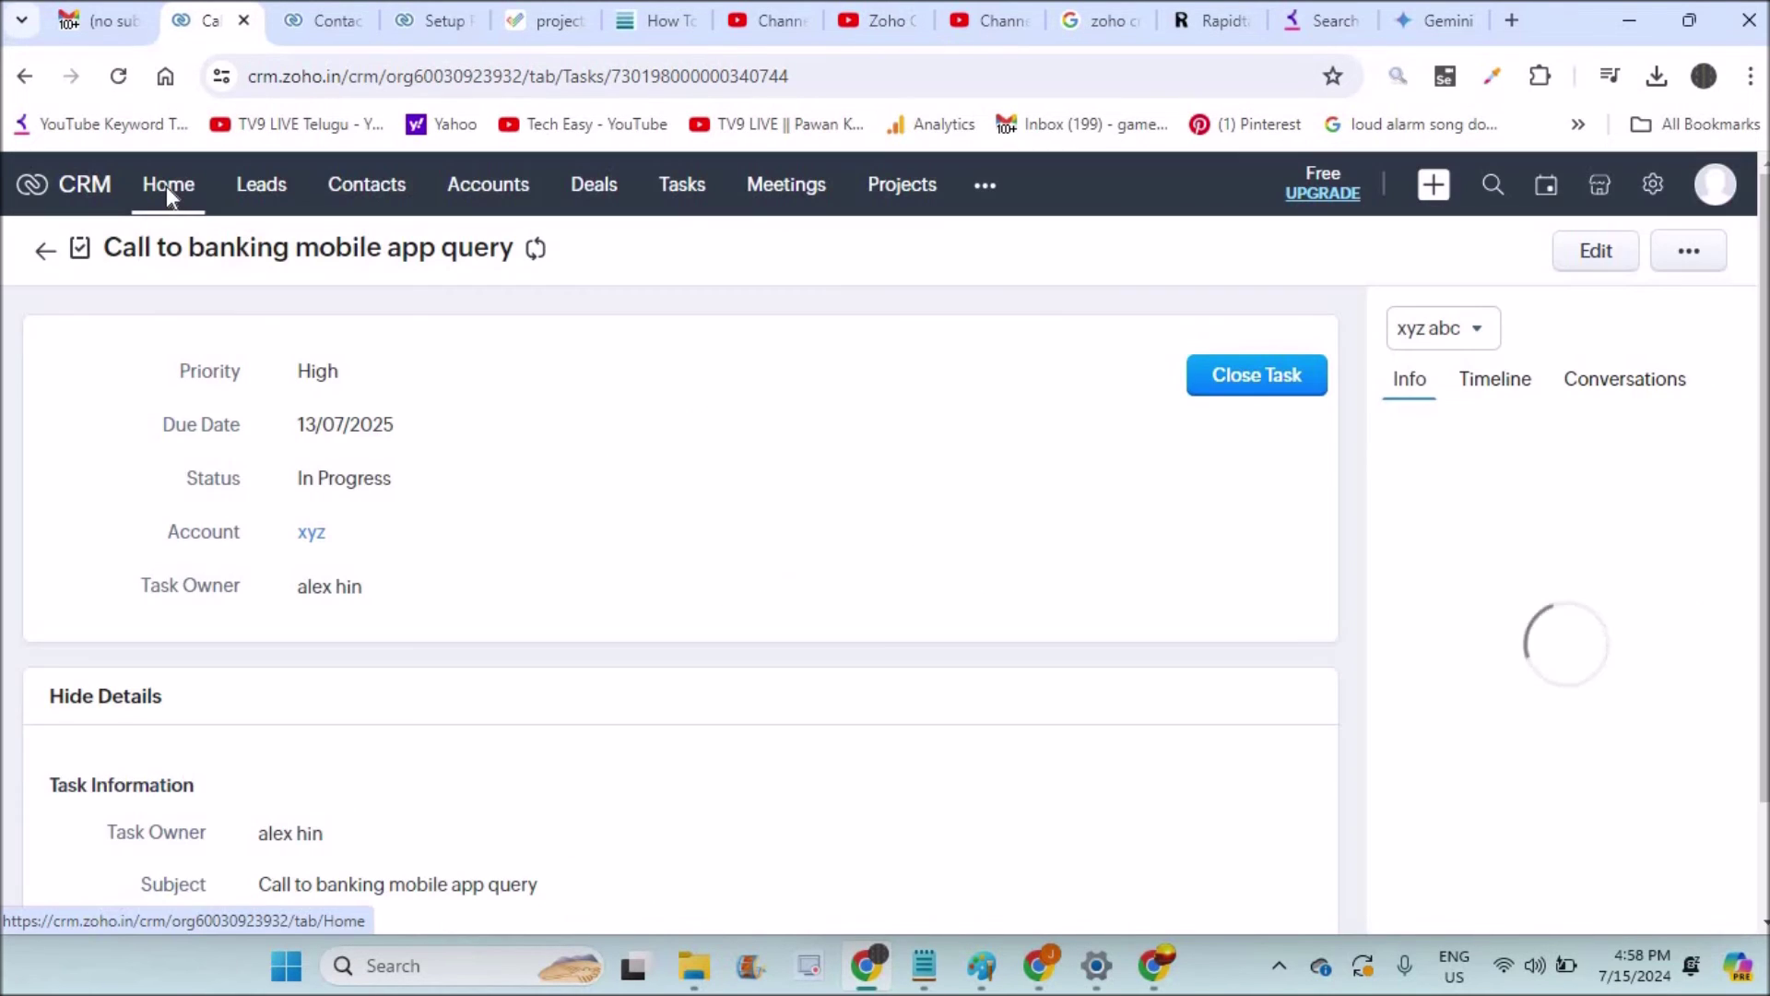
left_click(166, 186)
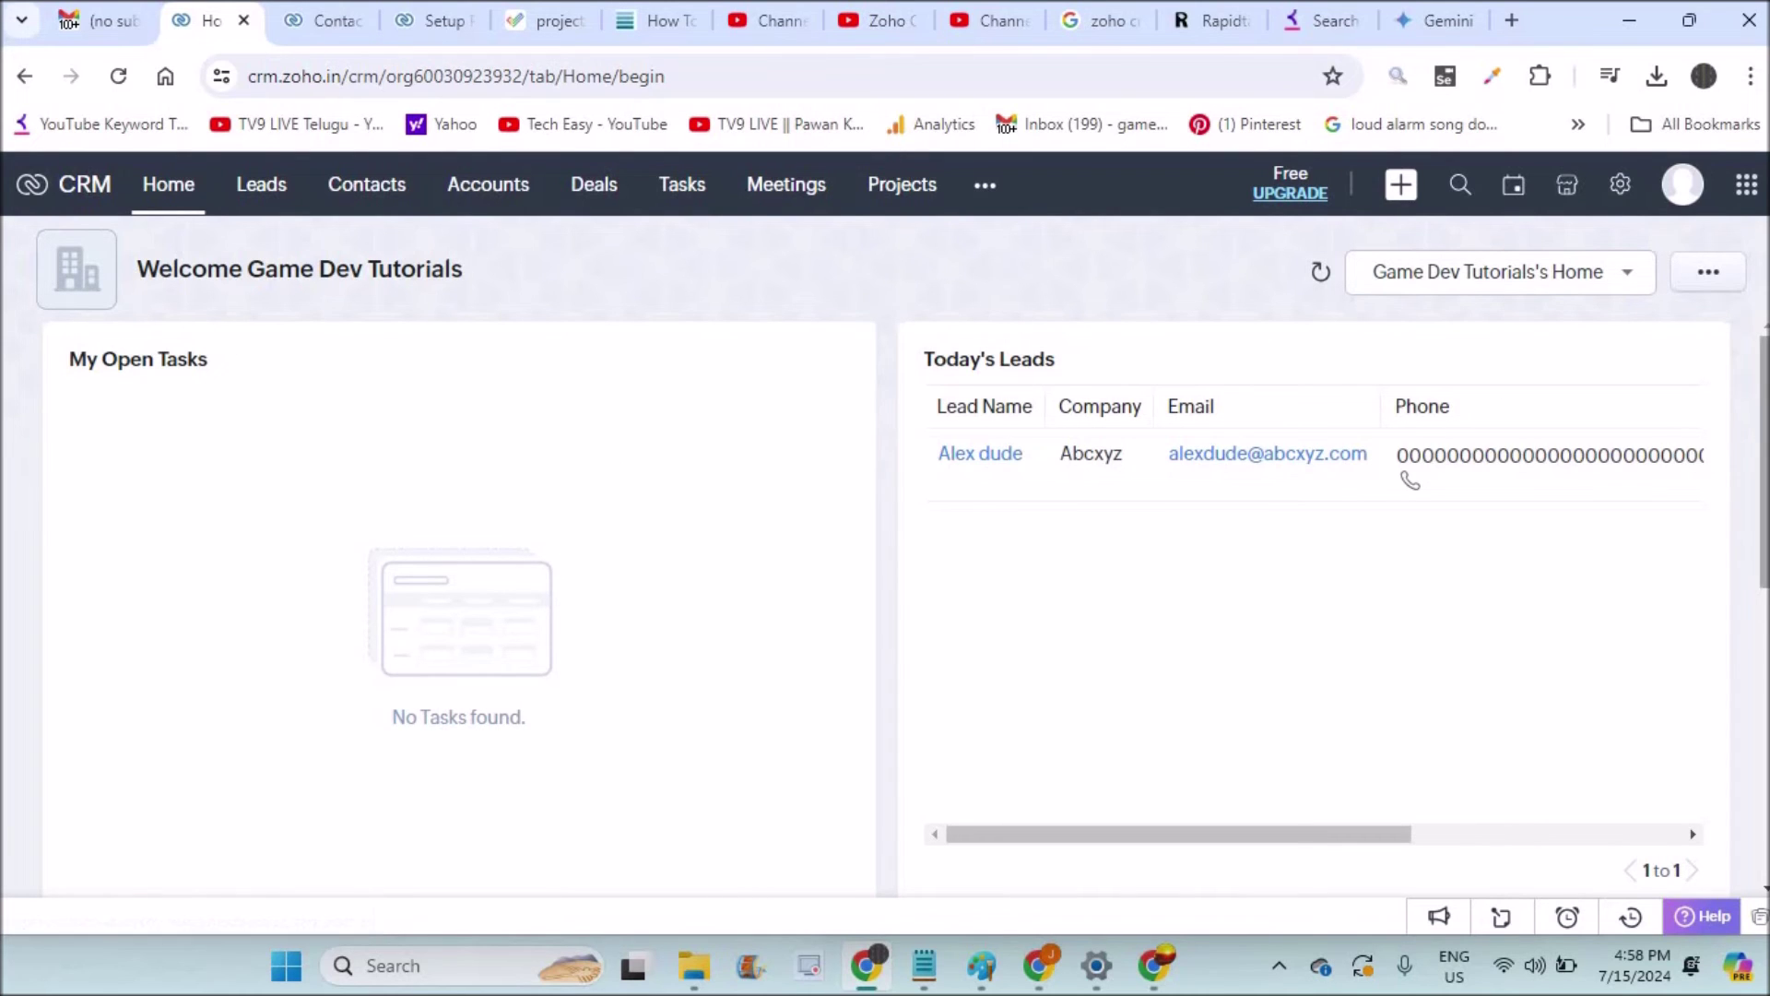
scroll(1764, 461, "down", 3)
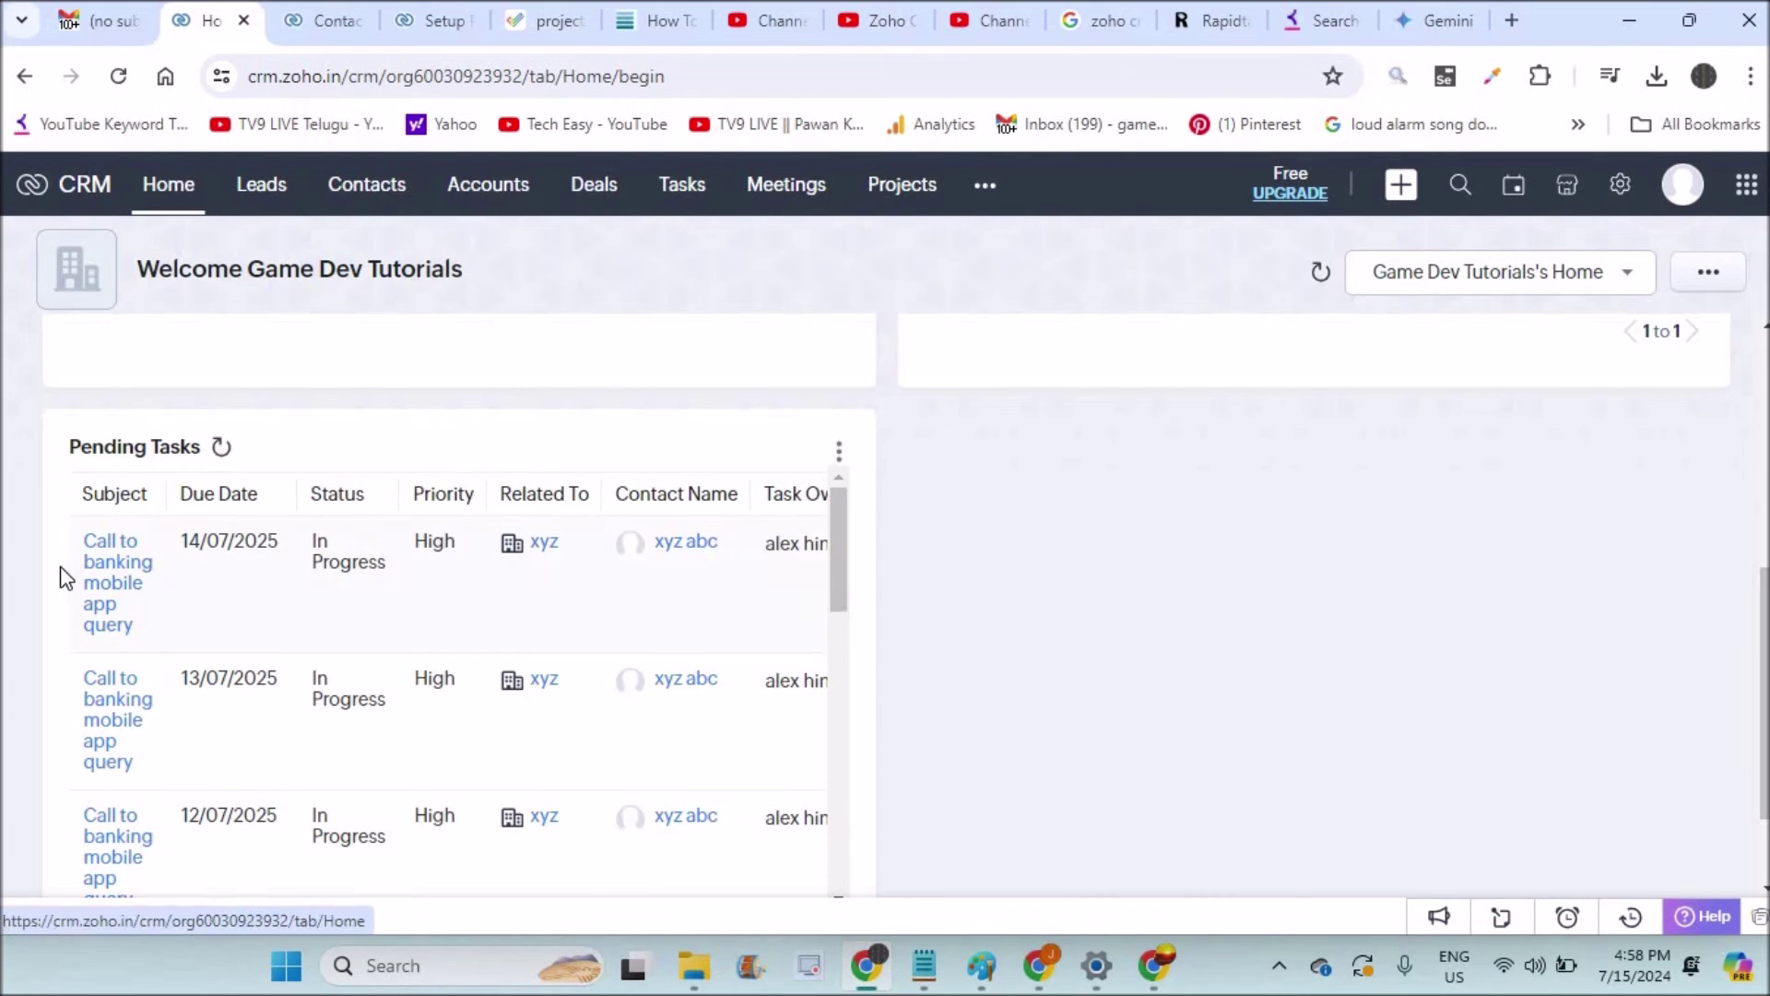
left_click(104, 592)
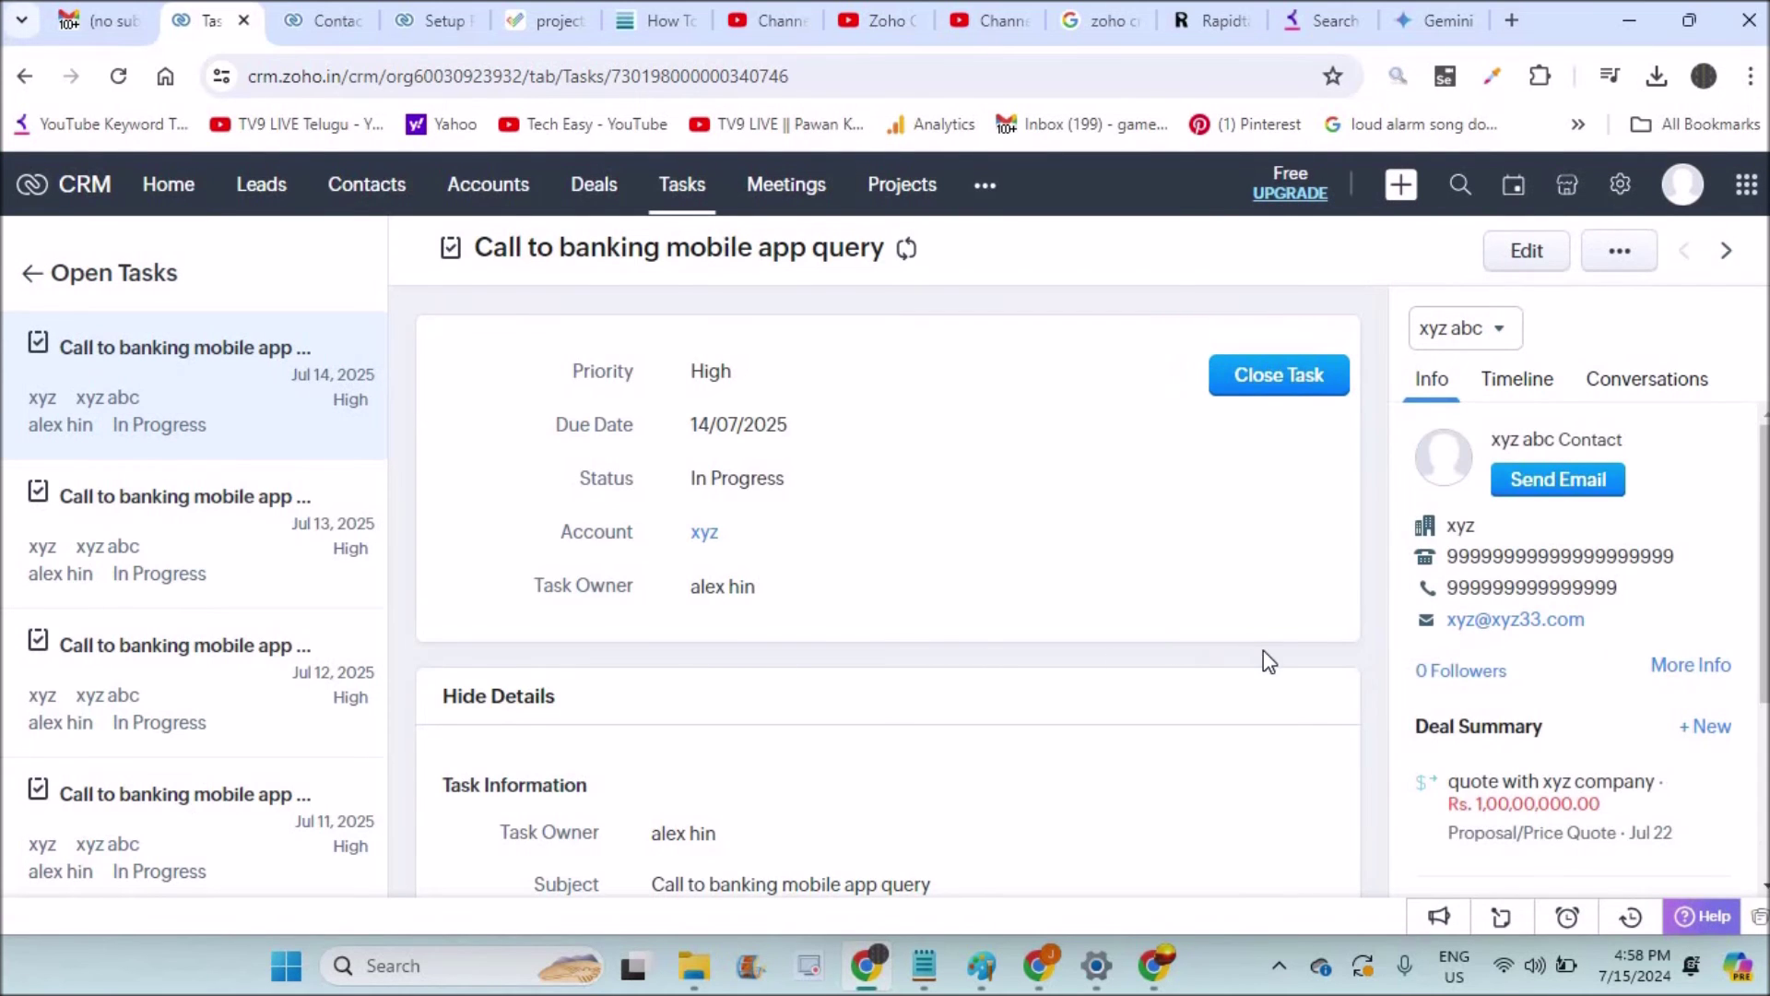
Review the task's Timeline and Conversations to find the owner's note about calling the client.
left_click(1529, 388)
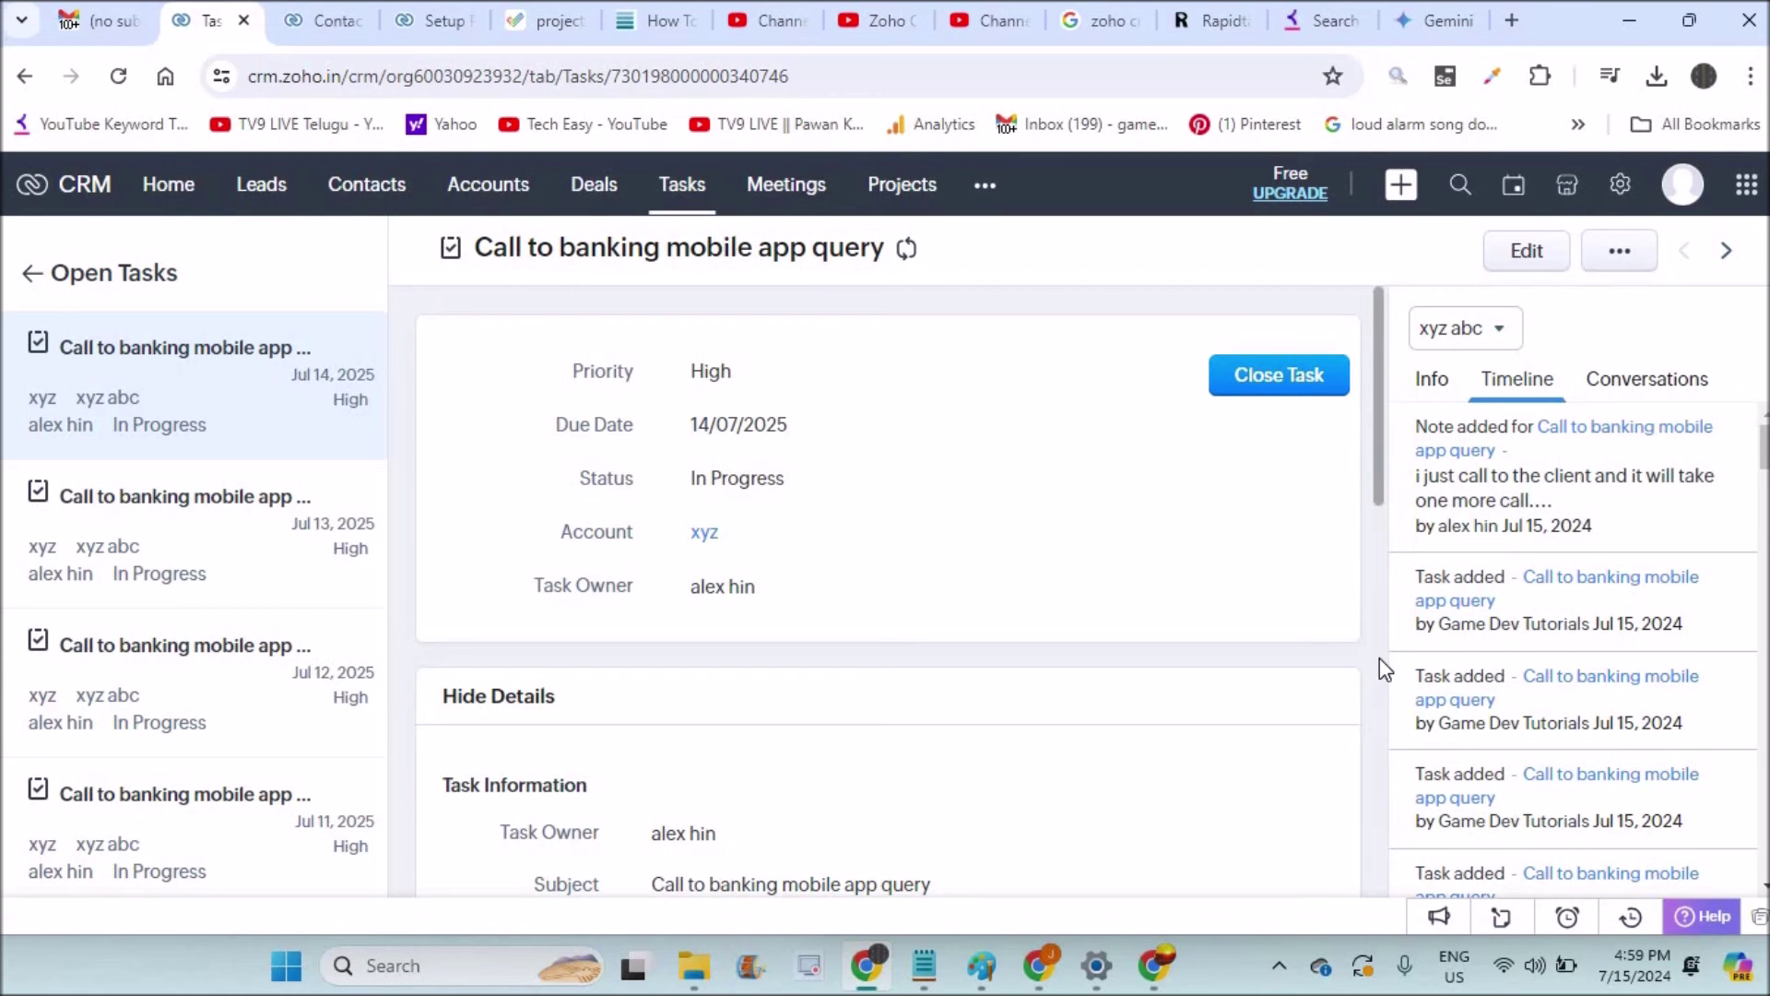
scroll(1379, 657, "down", 10)
scroll(1380, 656, "down", 2)
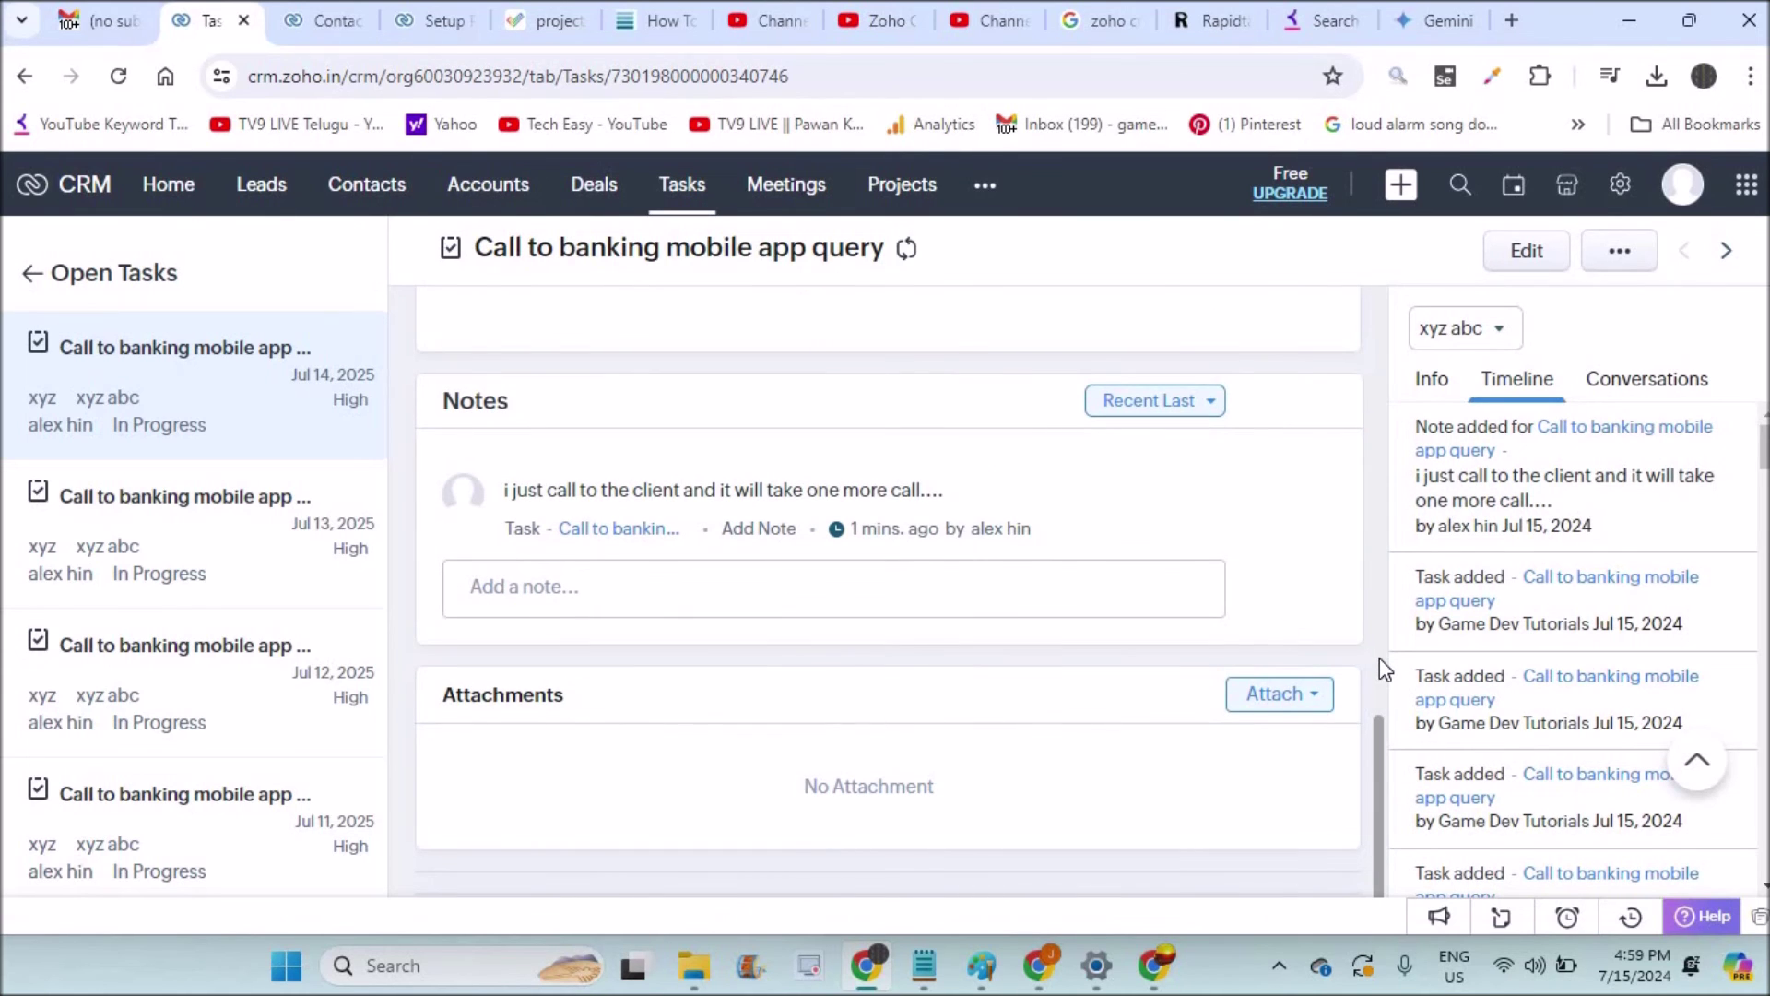
left_click(1644, 386)
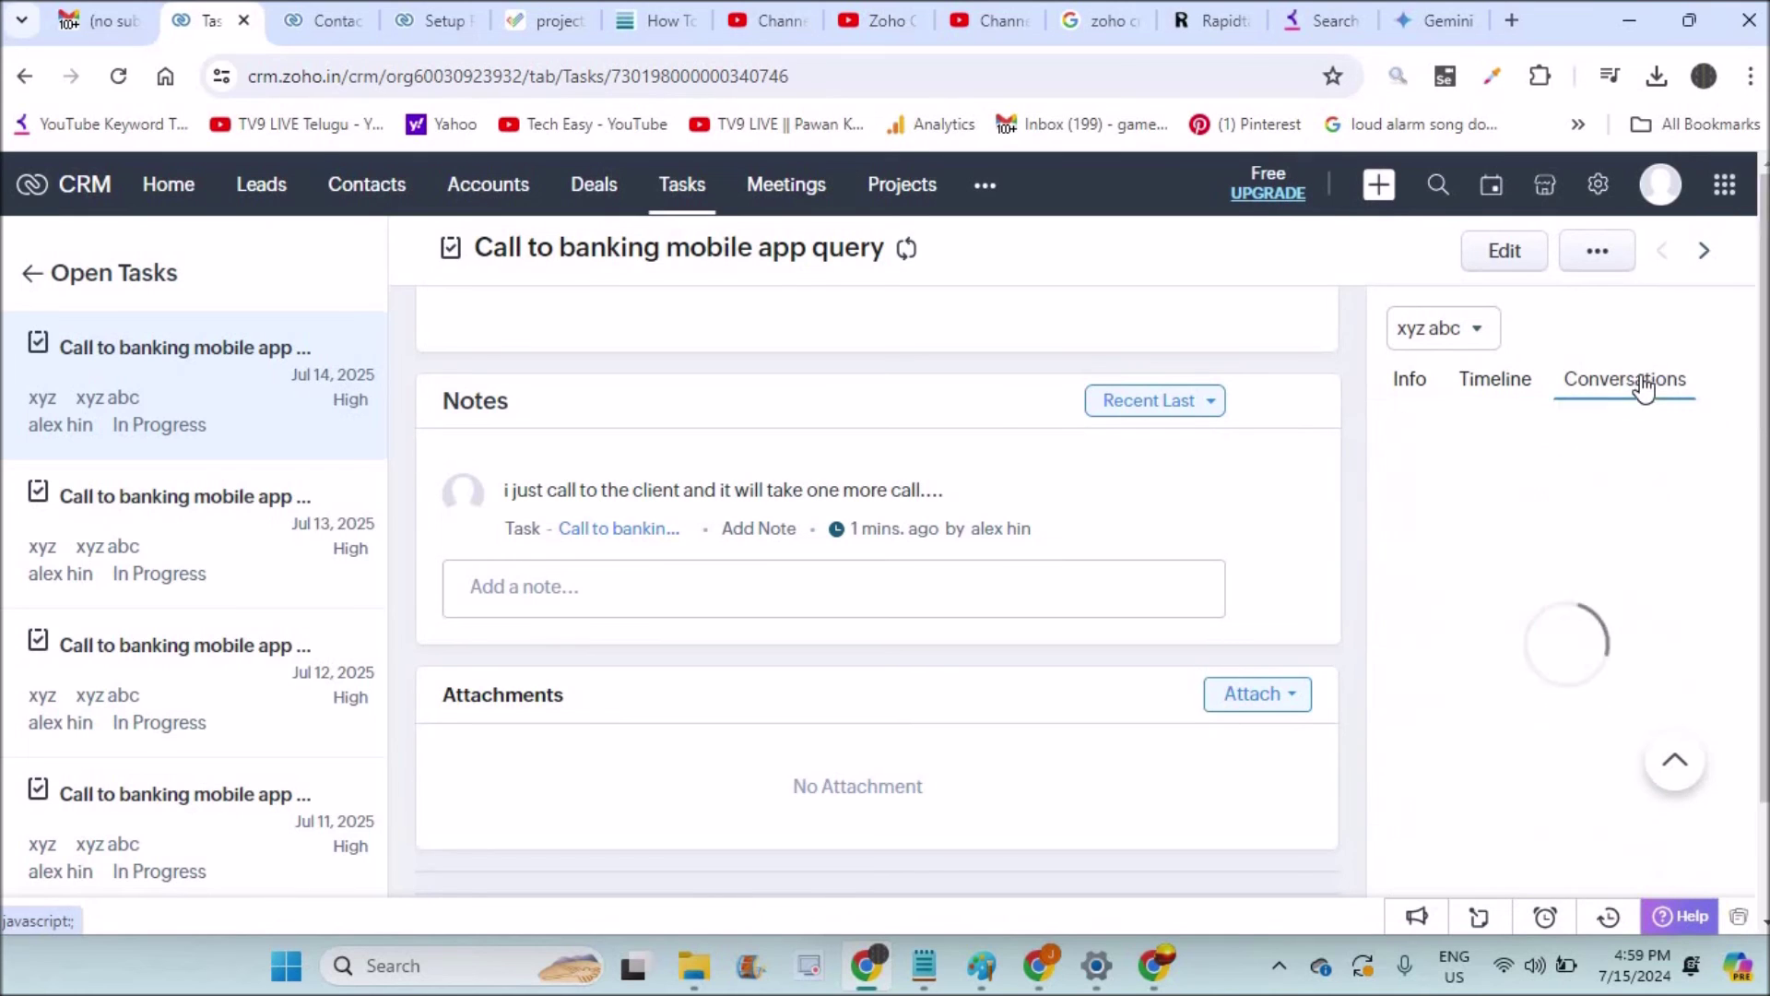
left_click(1544, 386)
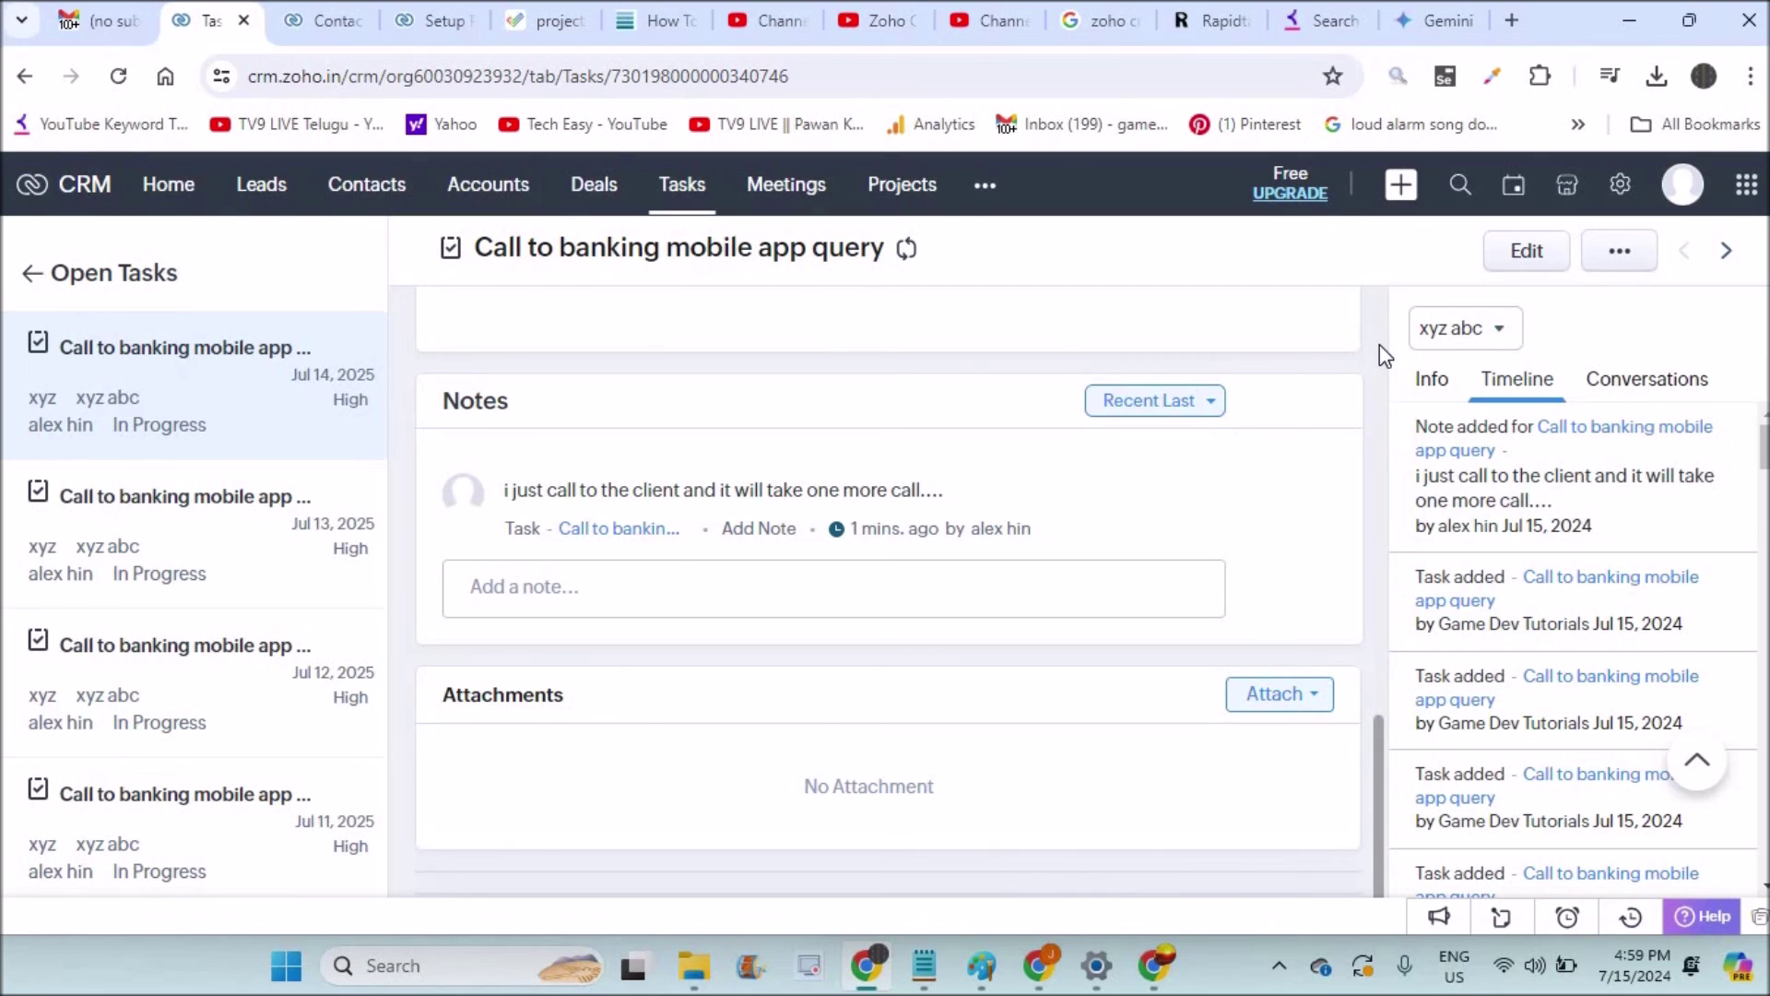
scroll(1379, 344, "up", 7)
scroll(1379, 345, "up", 5)
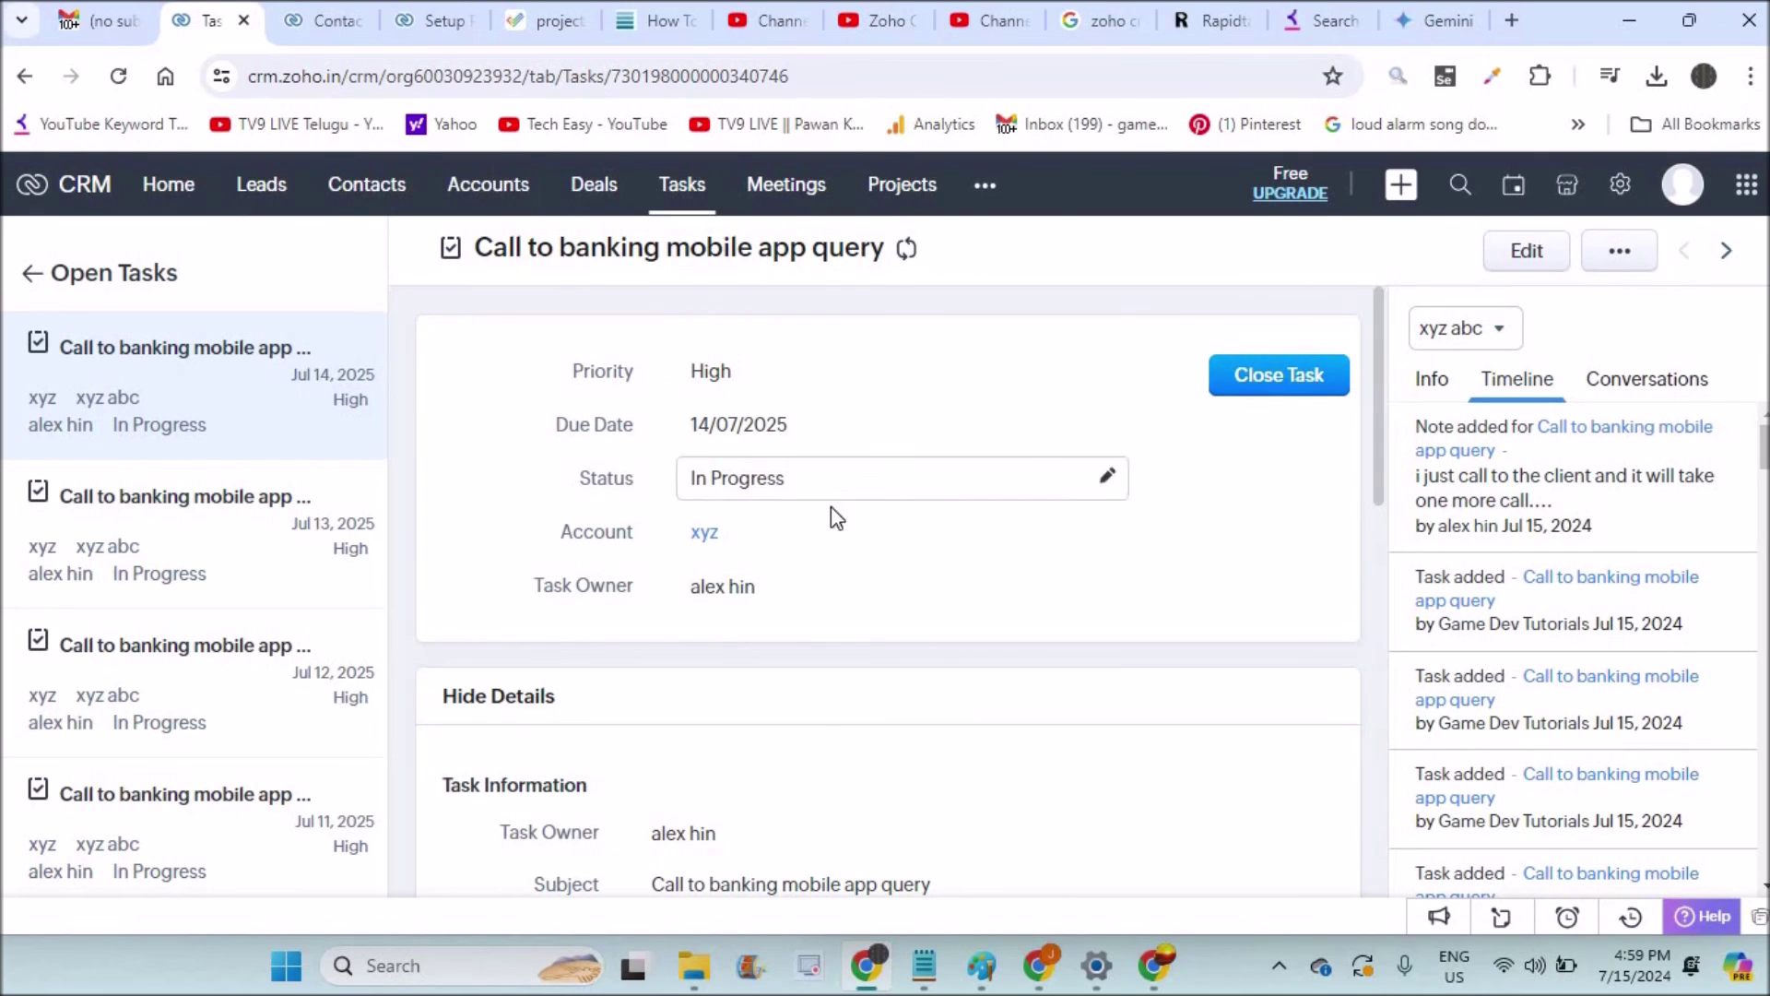
Change the task's Status from In Progress to Completed and confirm it.
left_click(1106, 479)
left_click(1031, 487)
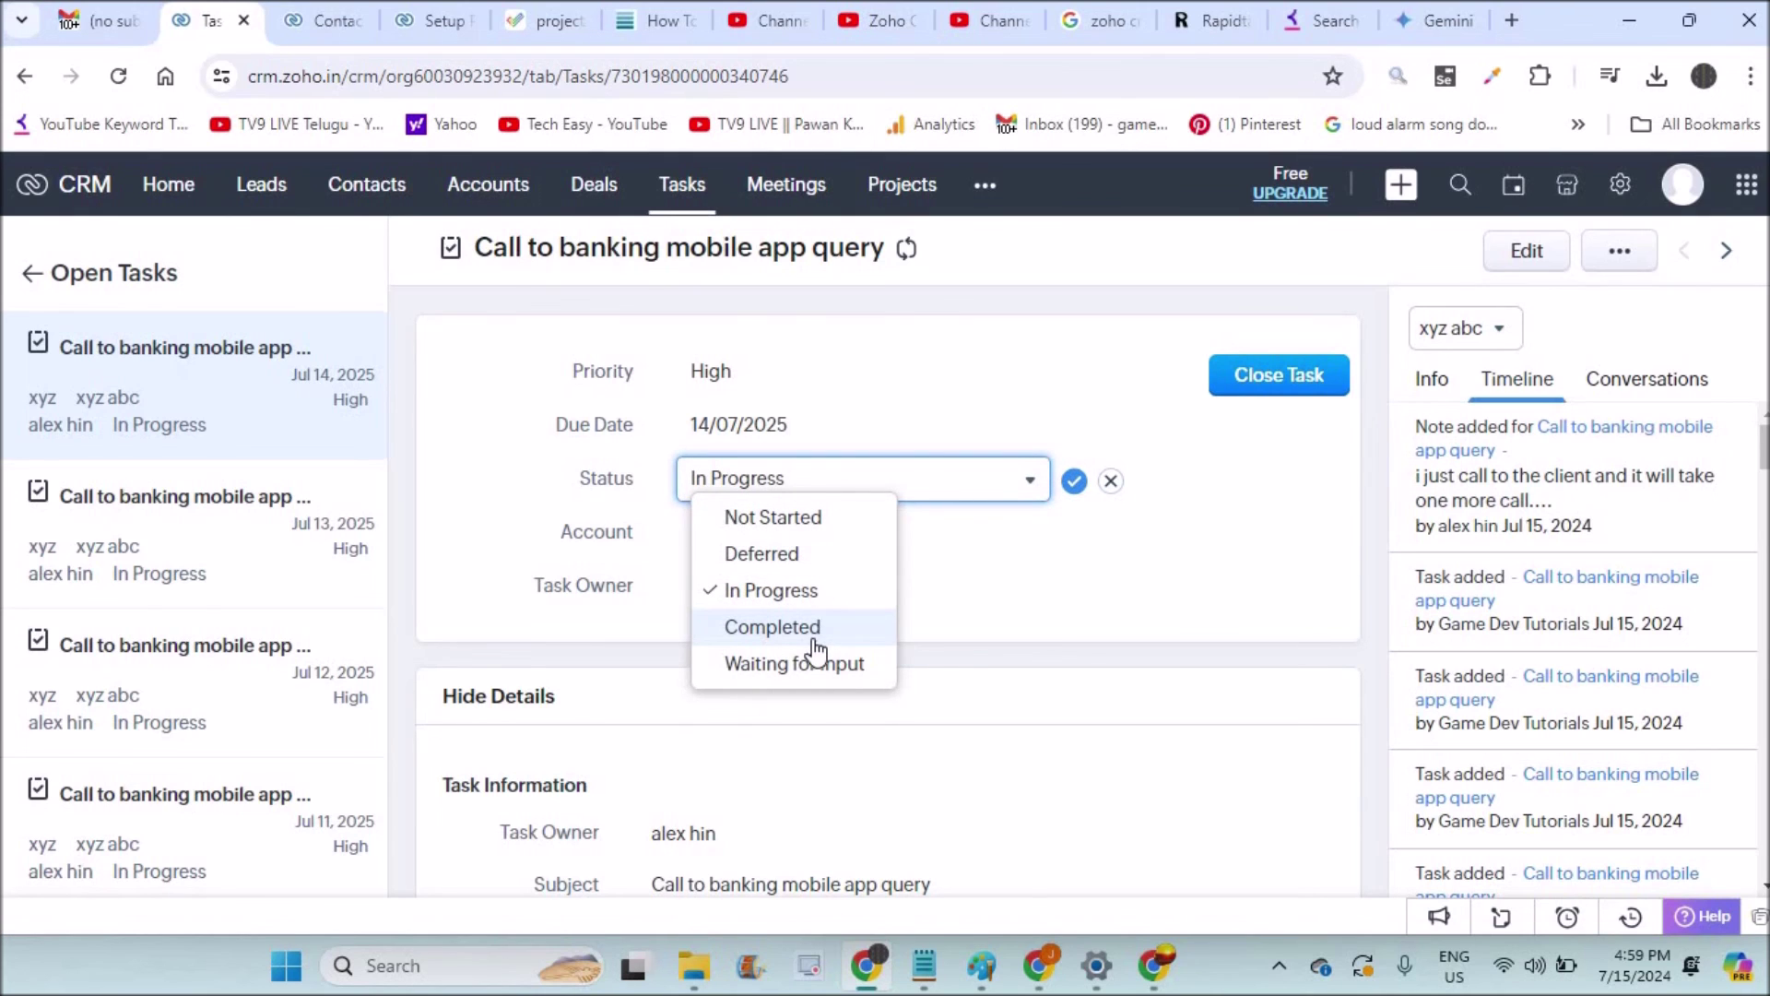
left_click(813, 638)
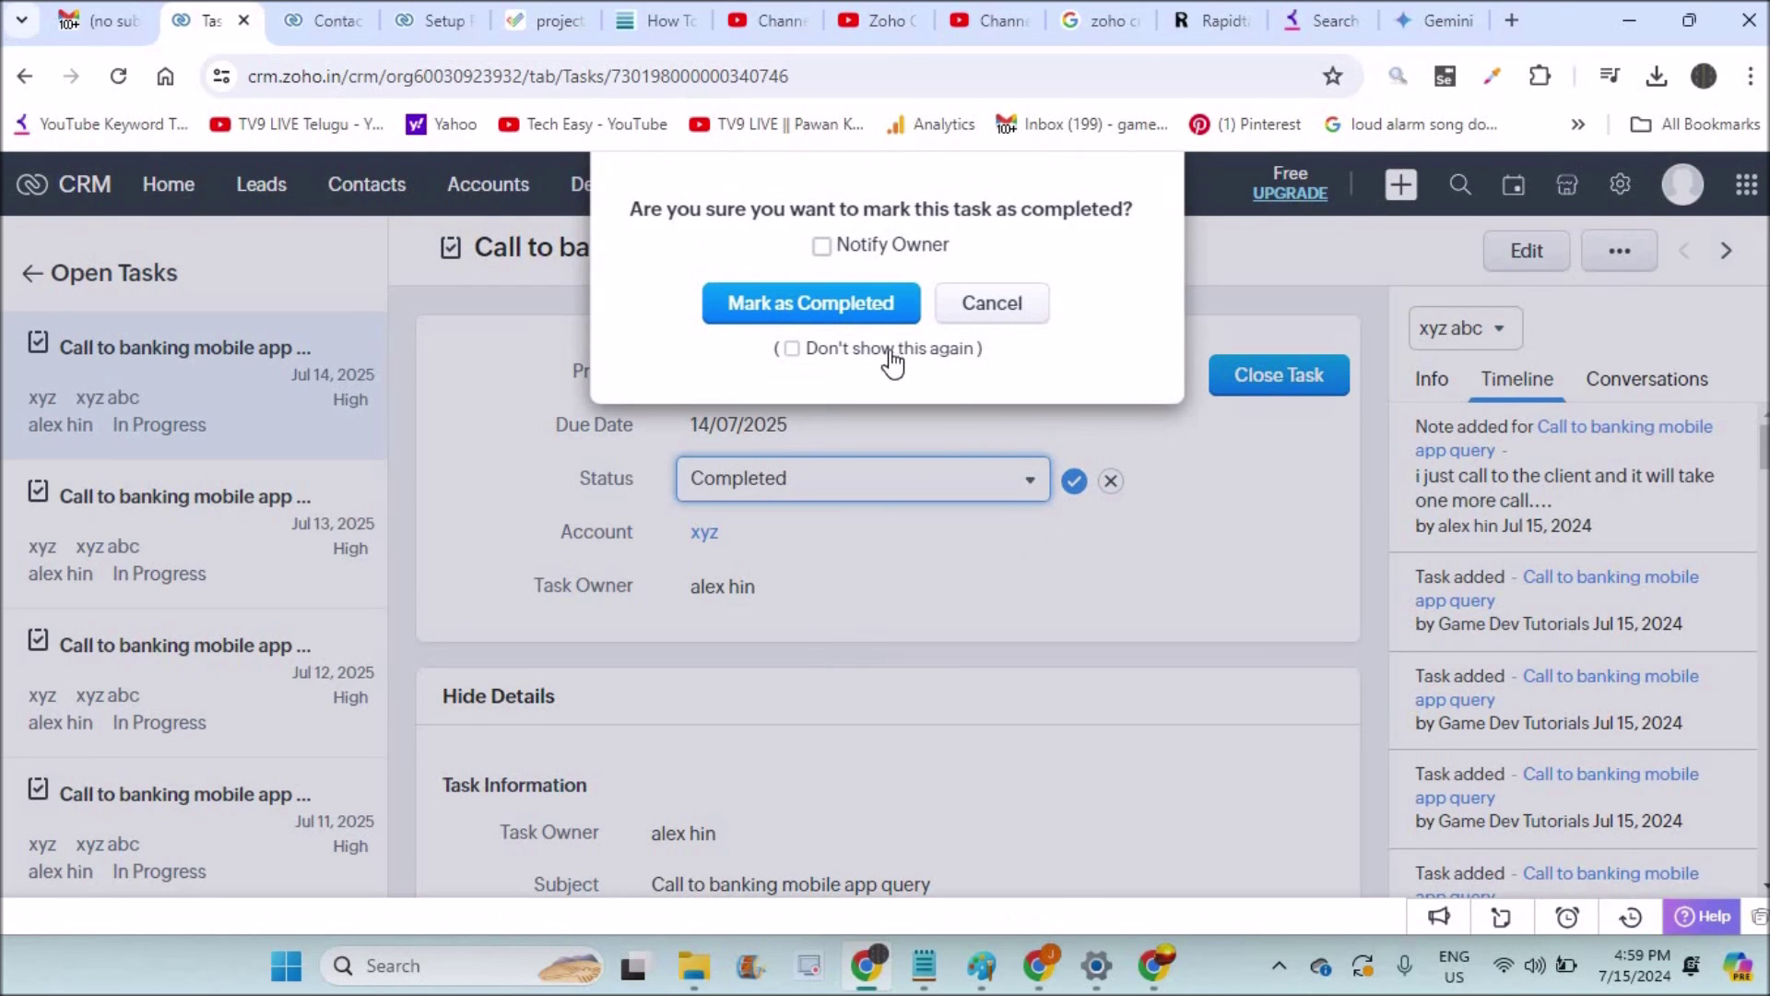
left_click(841, 302)
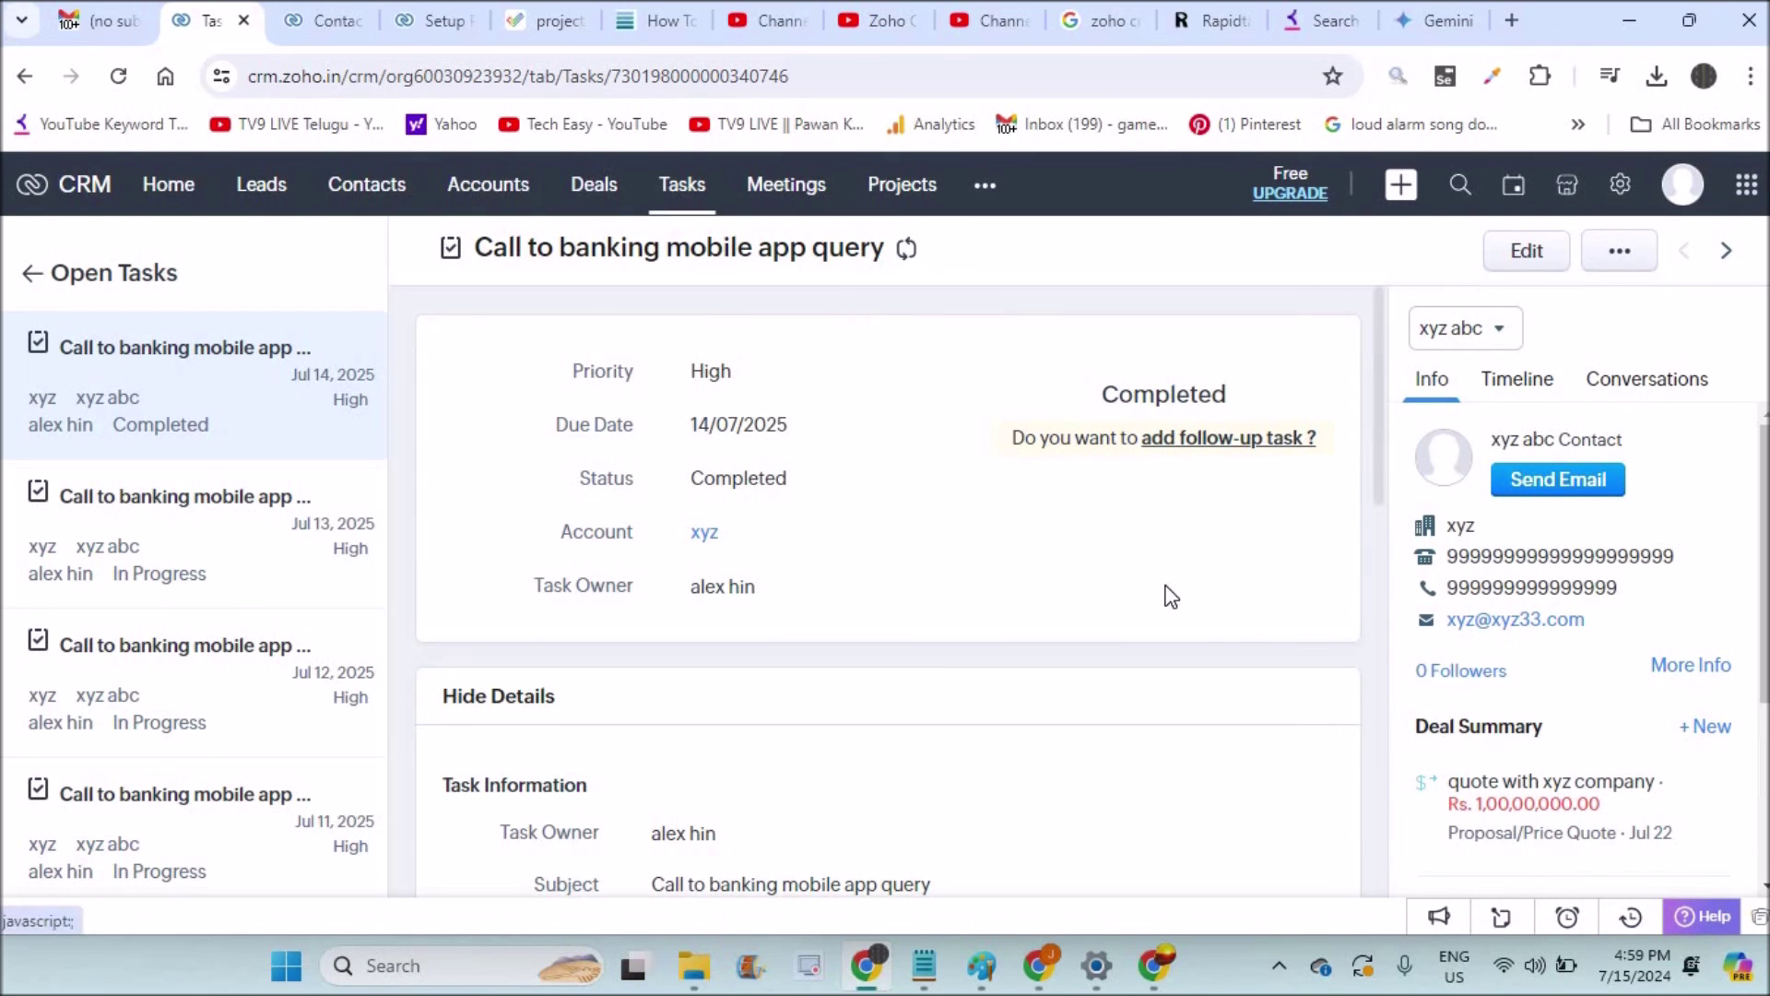
Check the timeline for the status change, then reload the task in the owner's window.
left_click(1519, 379)
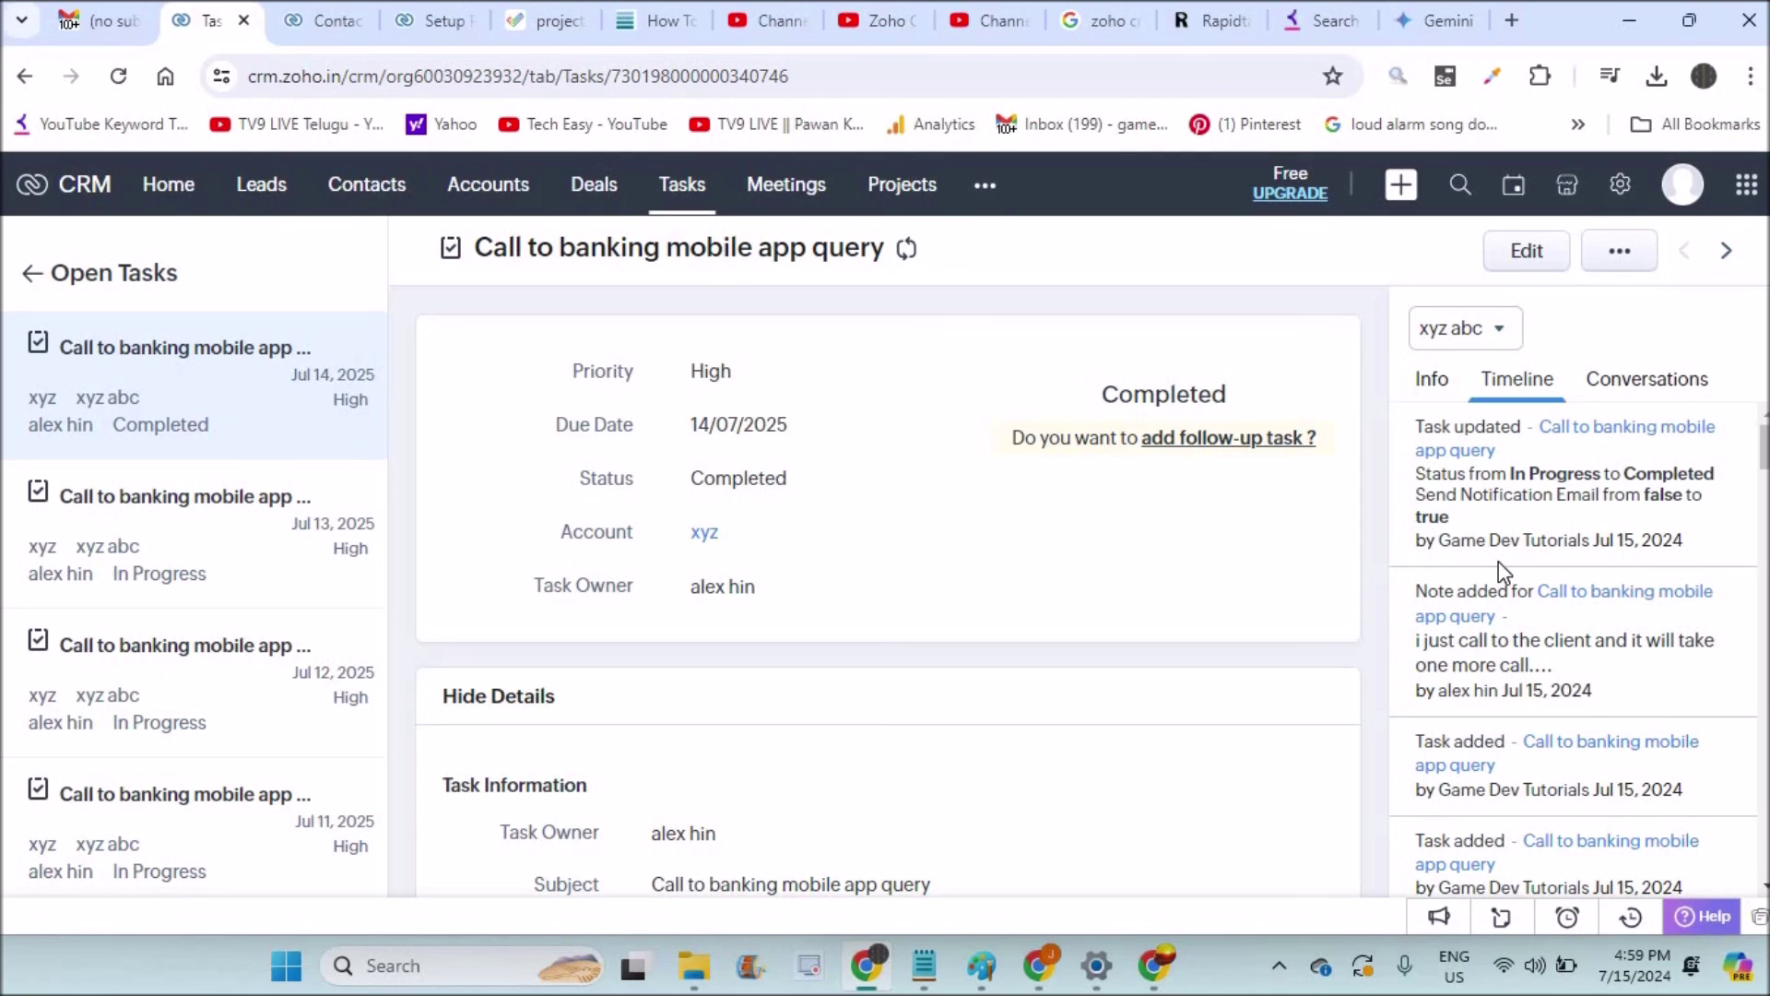
left_click(1040, 968)
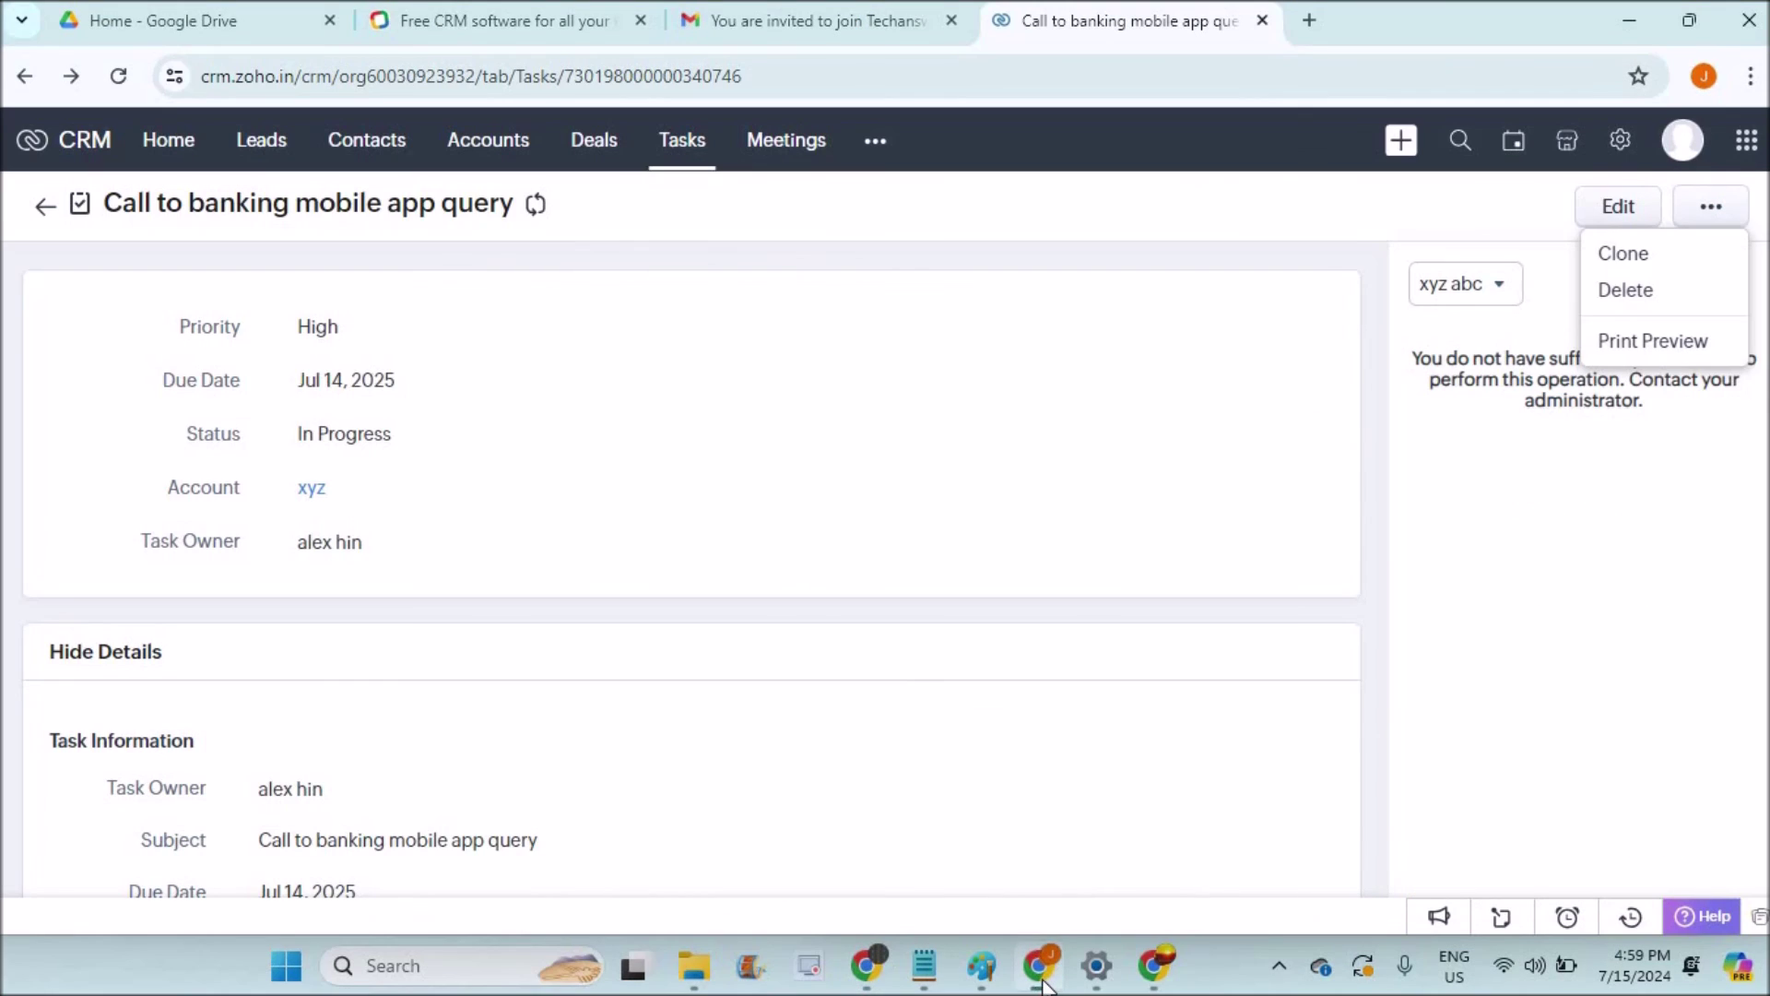
left_click(129, 85)
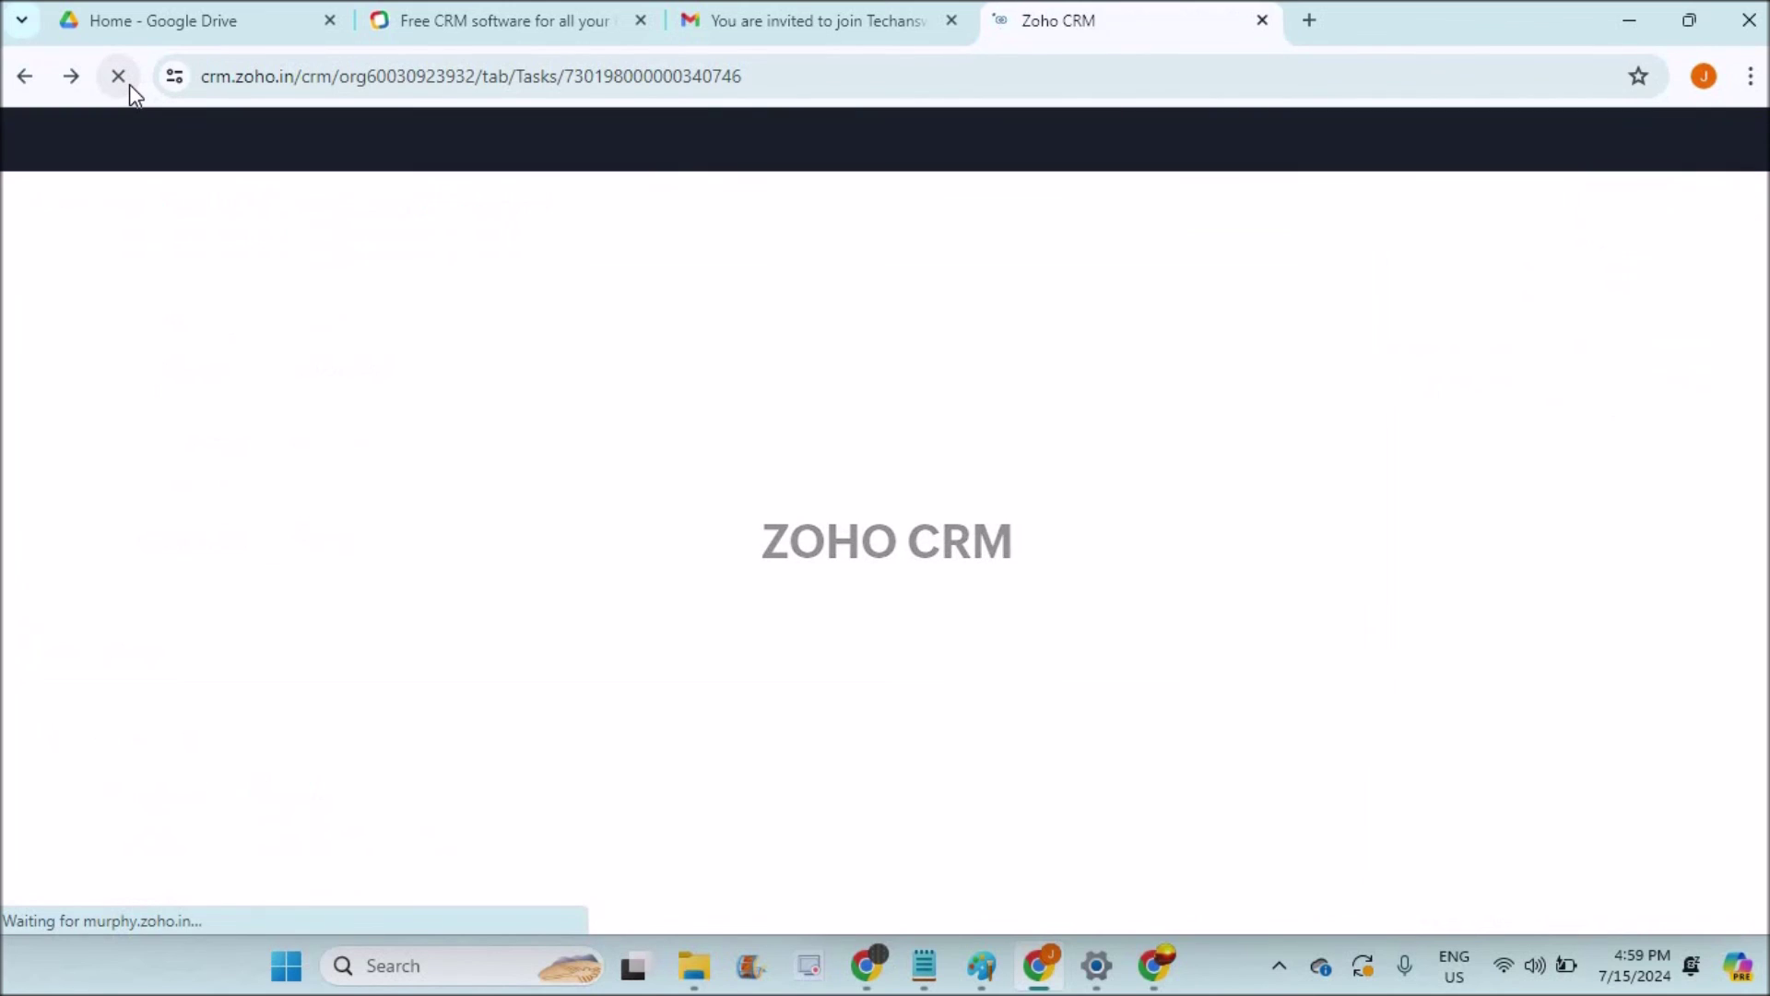